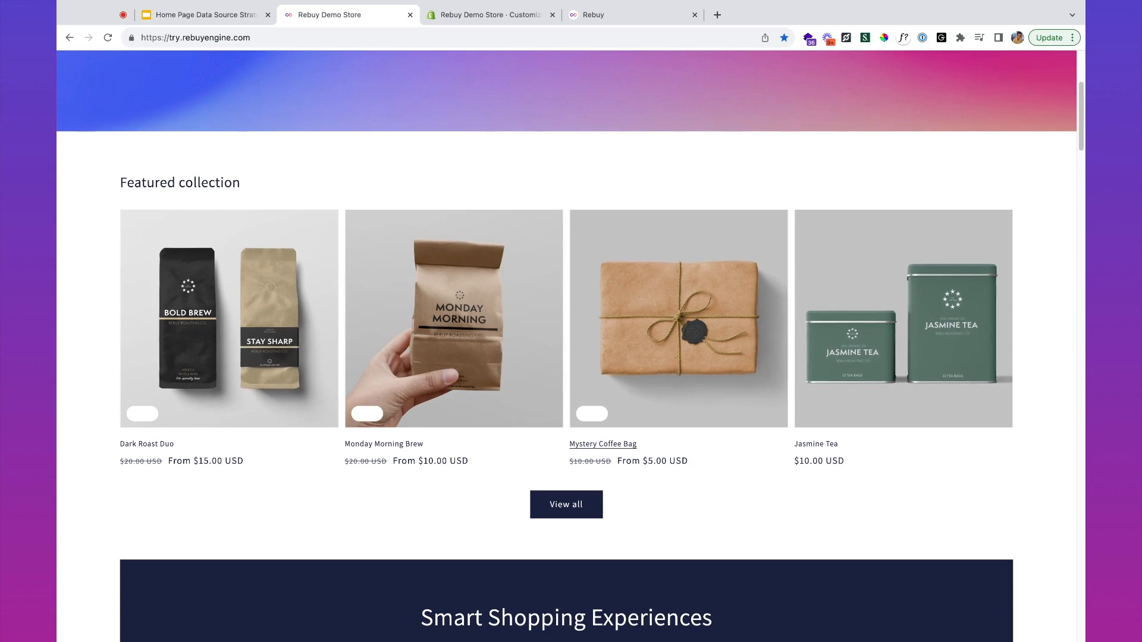
Create a Recently Viewed widget for the home page in Rebuy, named "Recently Viewed - Home Page".
{"action": "left_click", "coordinate": [619, 9]}
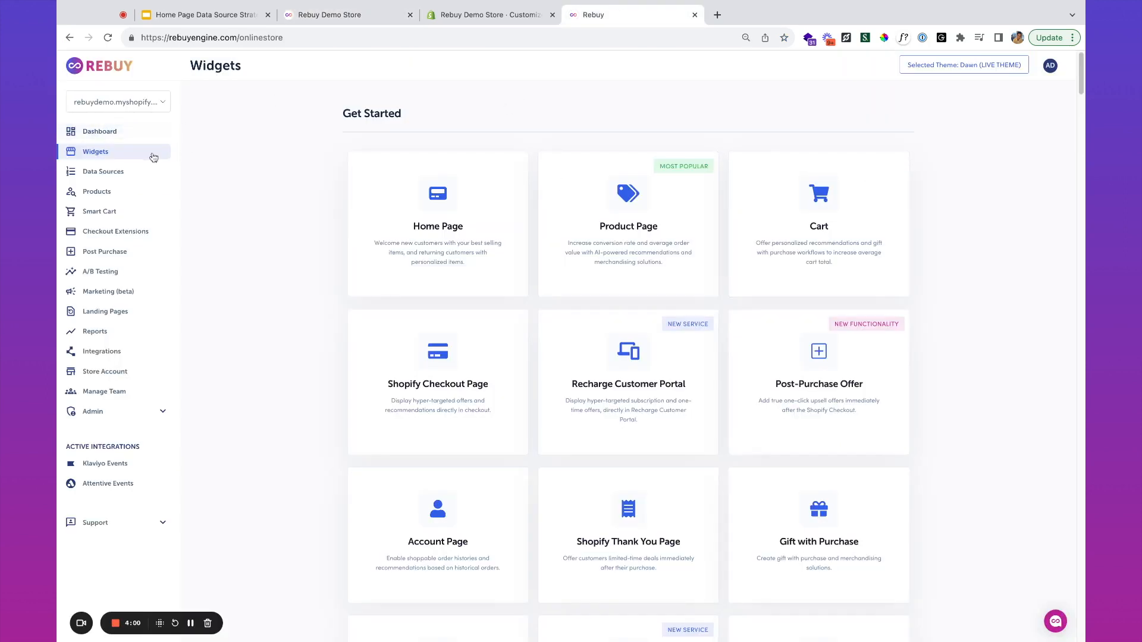
{"action": "left_click", "coordinate": [111, 156]}
{"action": "left_click", "coordinate": [437, 225]}
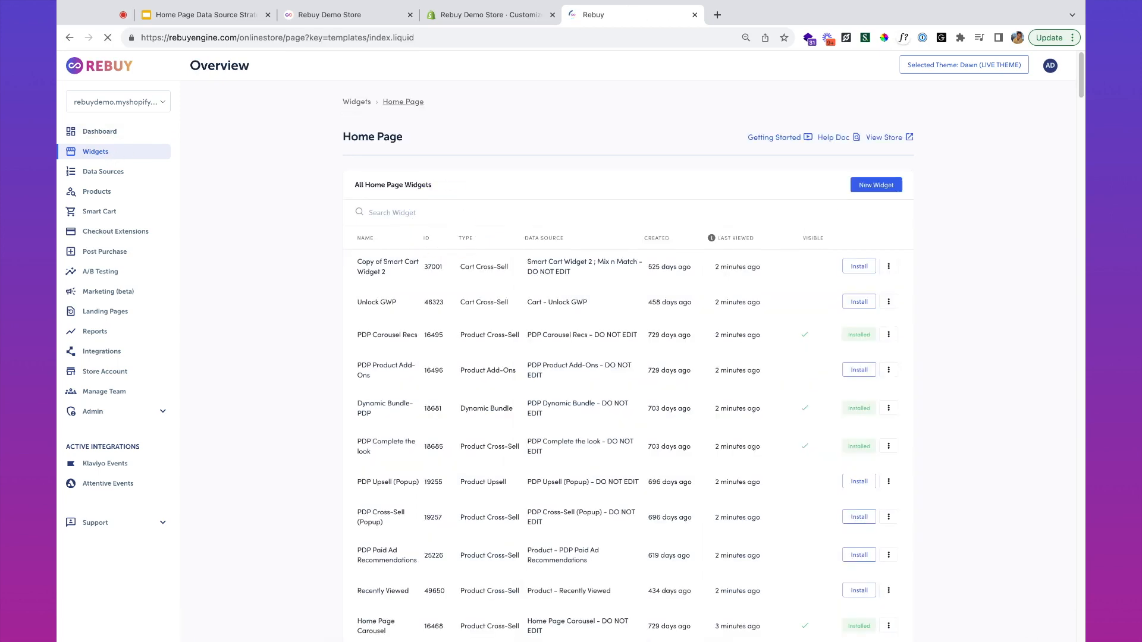
{"action": "left_click", "coordinate": [881, 185]}
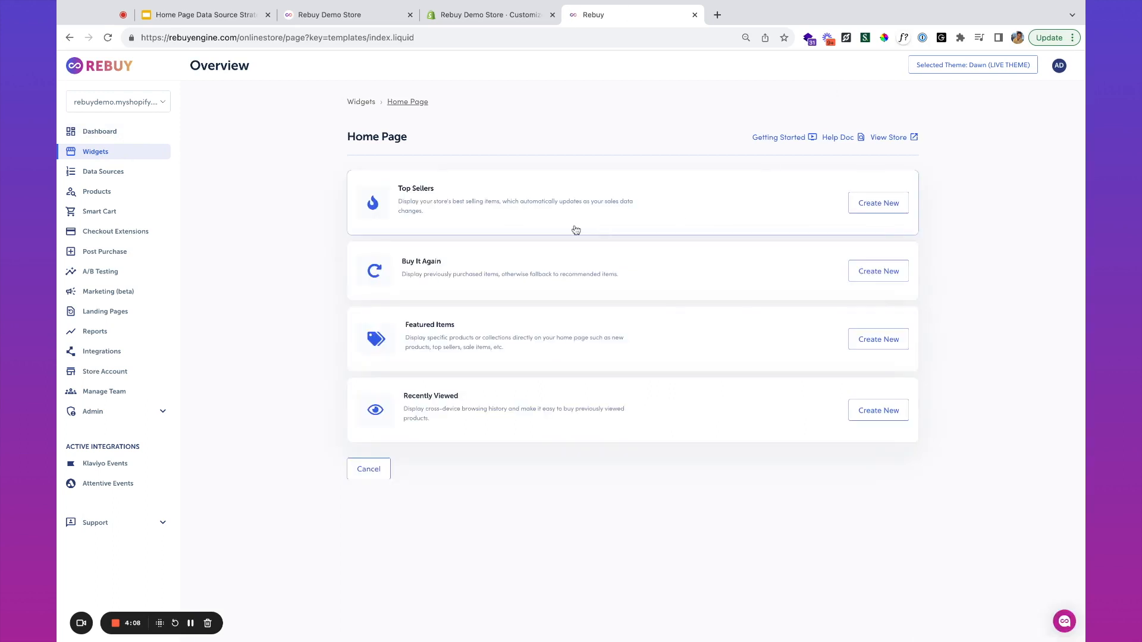
{"action": "left_click", "coordinate": [571, 422]}
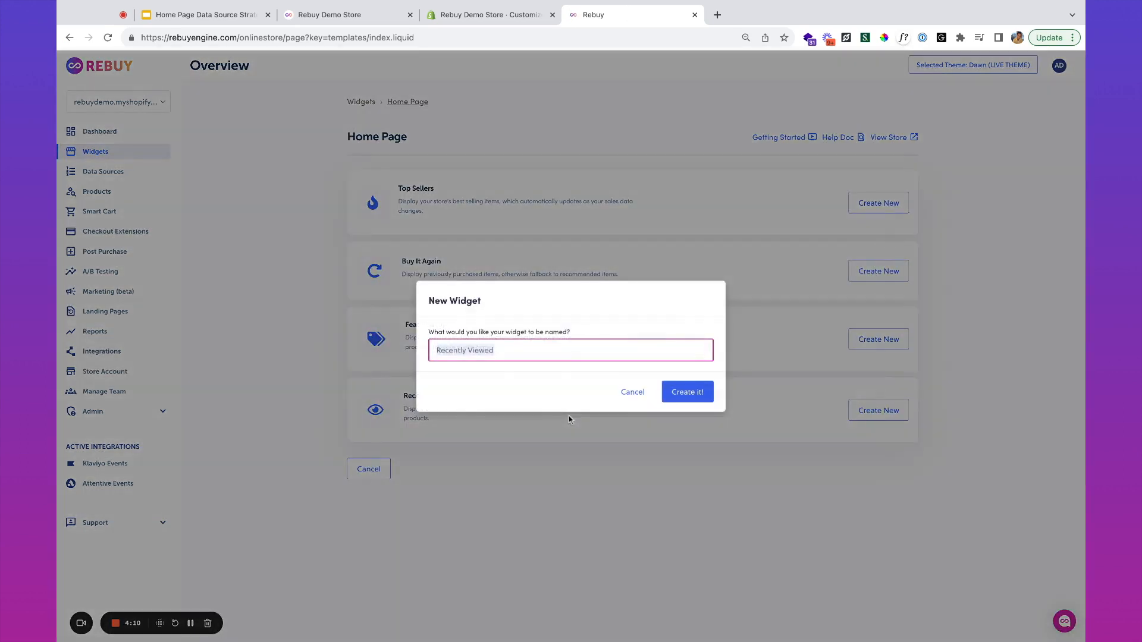
{"action": "left_click", "coordinate": [570, 350]}
{"action": "type", "text": "- Home Page"}
{"action": "left_click", "coordinate": [677, 391]}
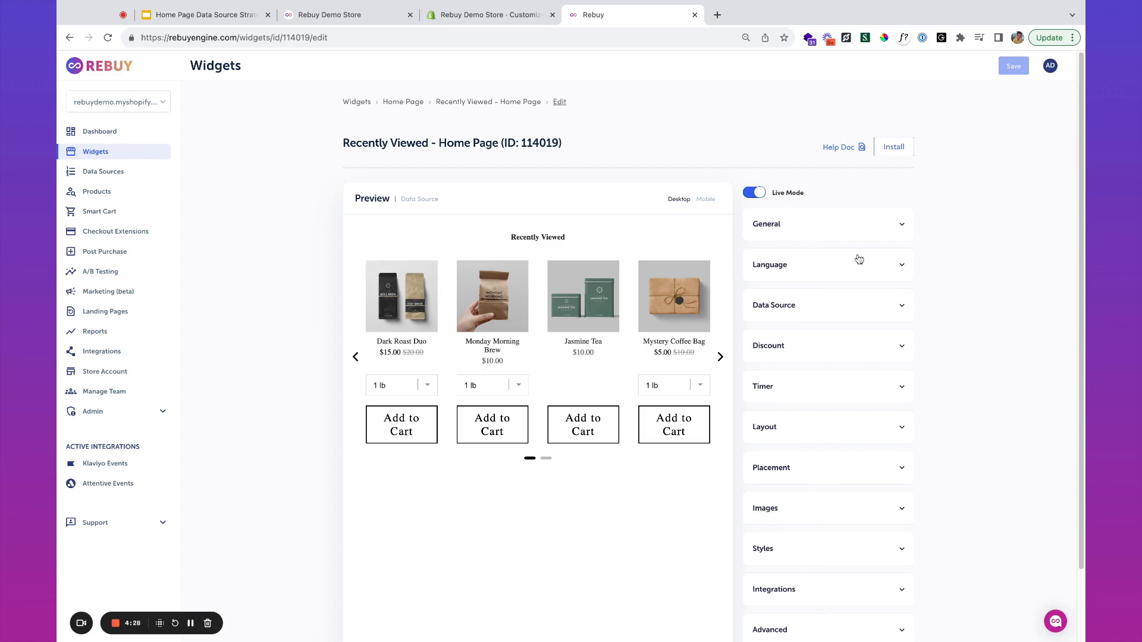
Set the widget's title to "Pick Up Where You Left Off" in its language settings and save it.
{"action": "left_click", "coordinate": [820, 269]}
{"action": "left_click", "coordinate": [807, 359]}
{"action": "triple_click", "coordinate": [808, 358]}
{"action": "type", "text": "Pick Up Where You Left Off"}
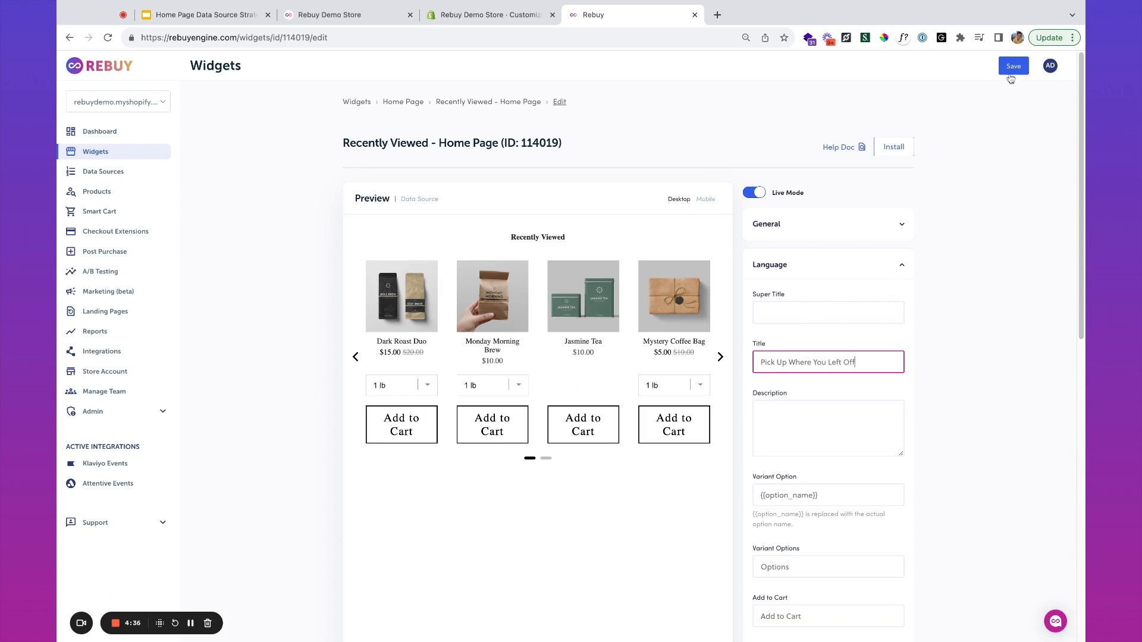
{"action": "left_click", "coordinate": [1012, 73]}
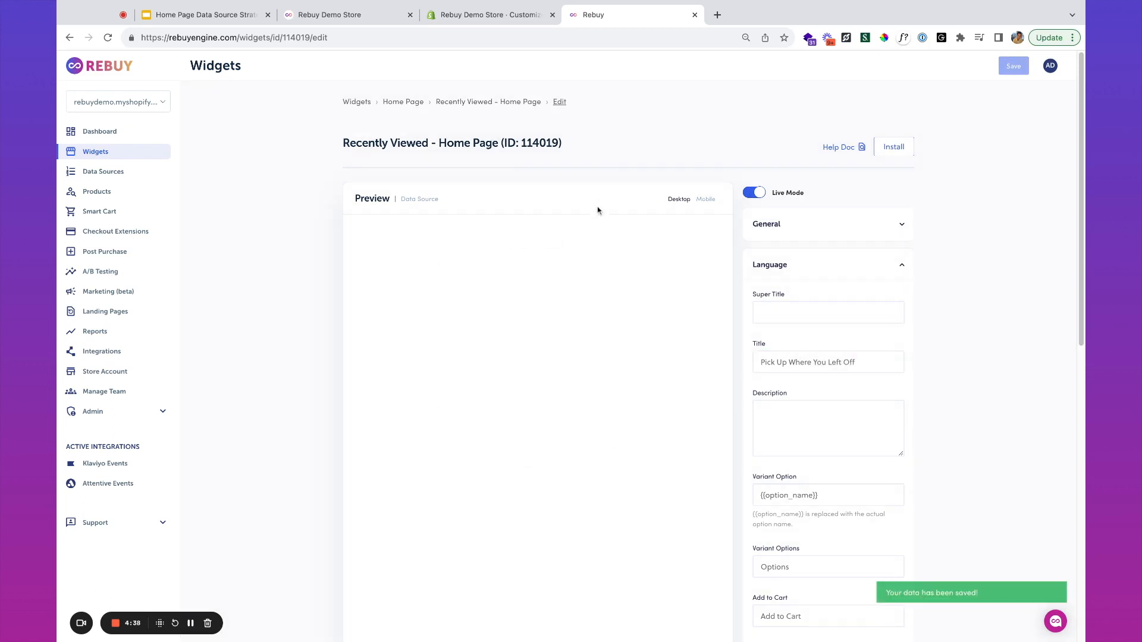
Copy the new widget's ID and hide the Featured collection section in the Shopify theme editor.
{"action": "double_click", "coordinate": [540, 143]}
{"action": "key", "text": "super+c"}
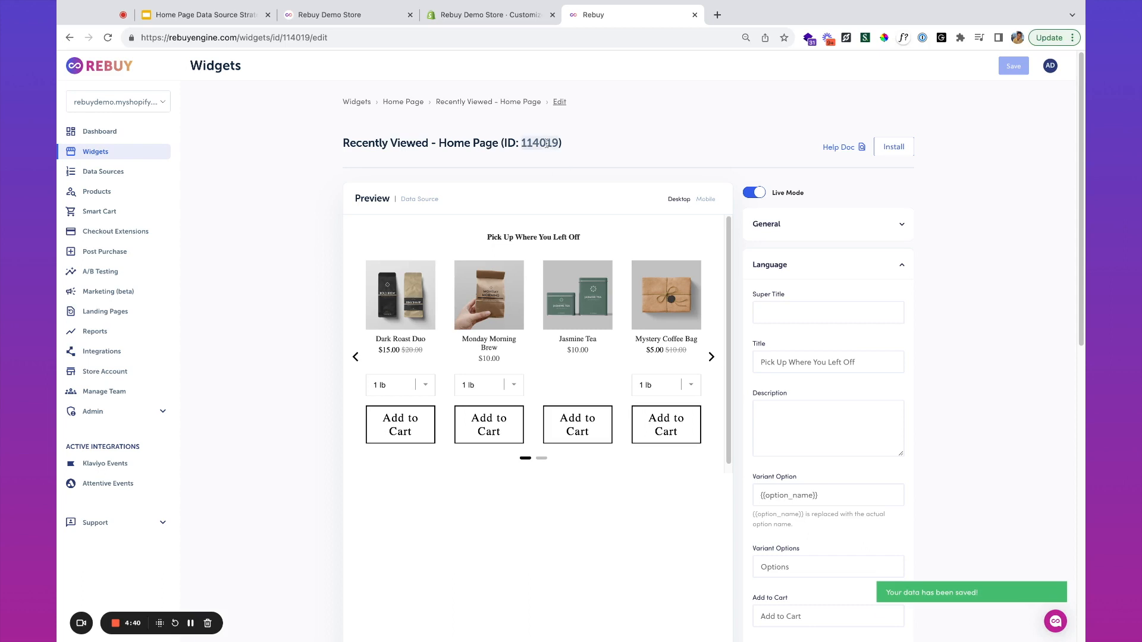
{"action": "left_click", "coordinate": [330, 15]}
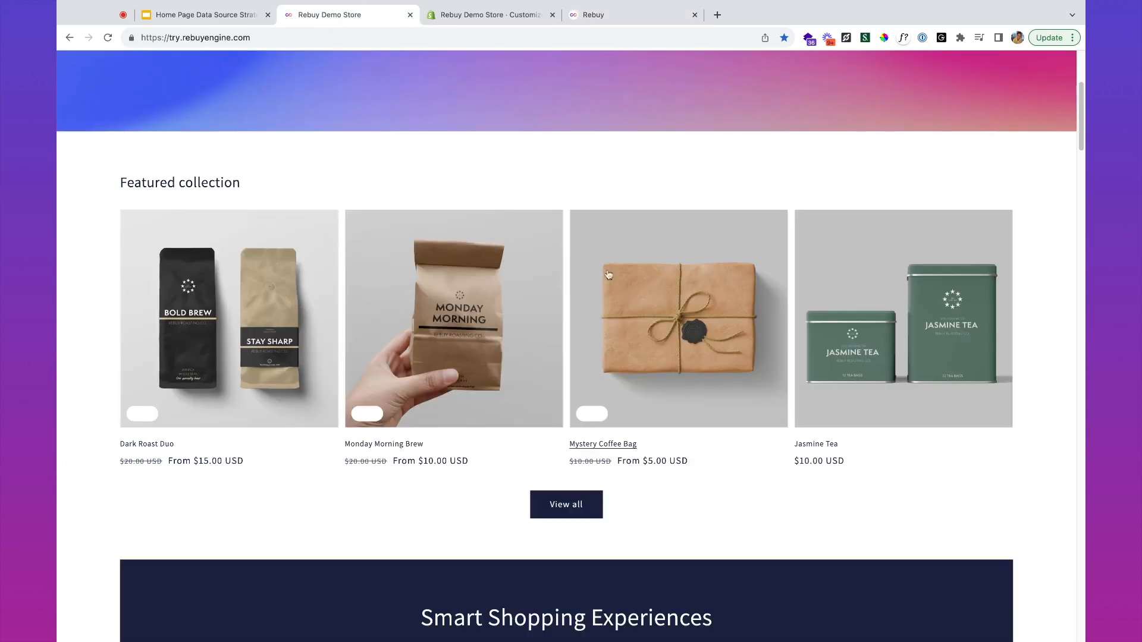
{"action": "left_click", "coordinate": [452, 13]}
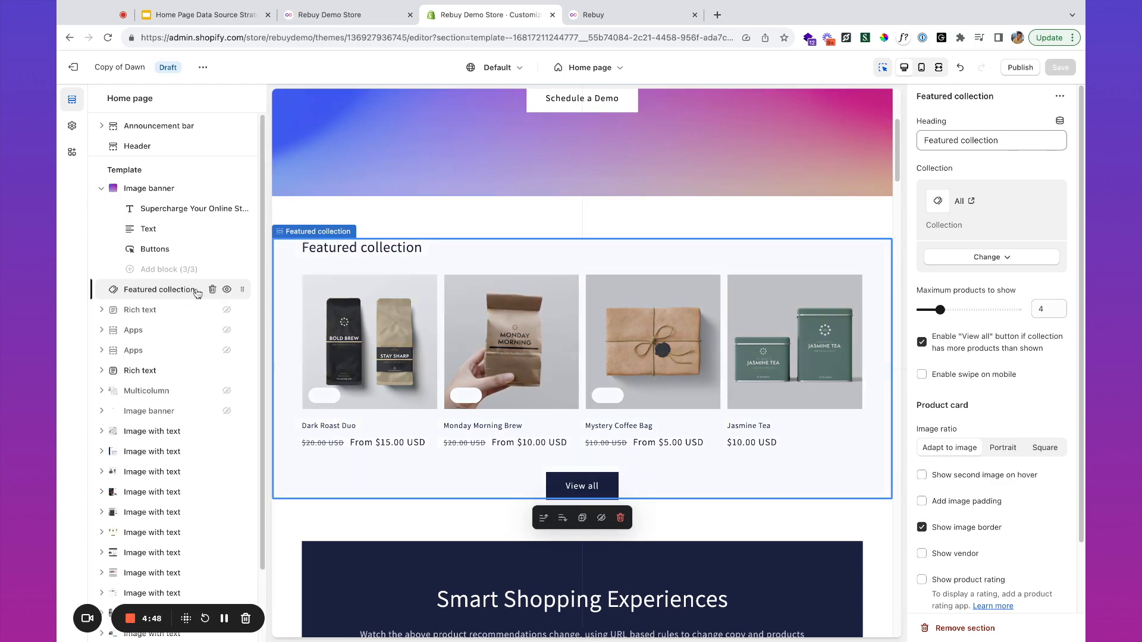
{"action": "left_click", "coordinate": [226, 291]}
Add a Rebuy Widget app section to the home page template.
{"action": "scroll", "coordinate": [167, 322], "scroll_direction": "down", "scroll_amount": 3}
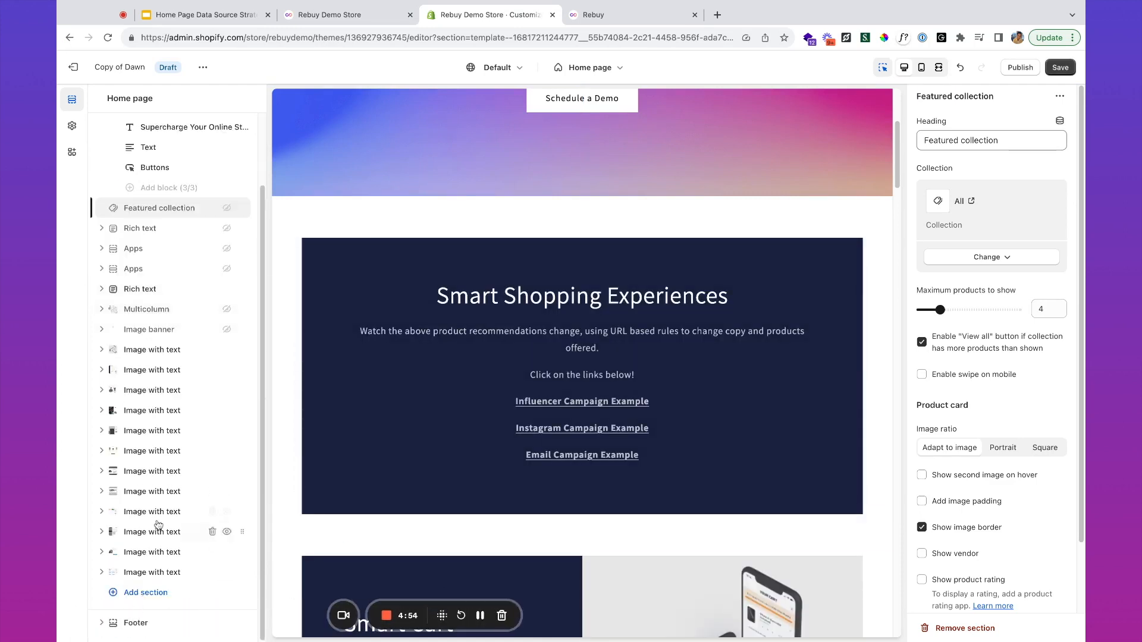
{"action": "left_click", "coordinate": [146, 593]}
{"action": "left_click", "coordinate": [372, 347]}
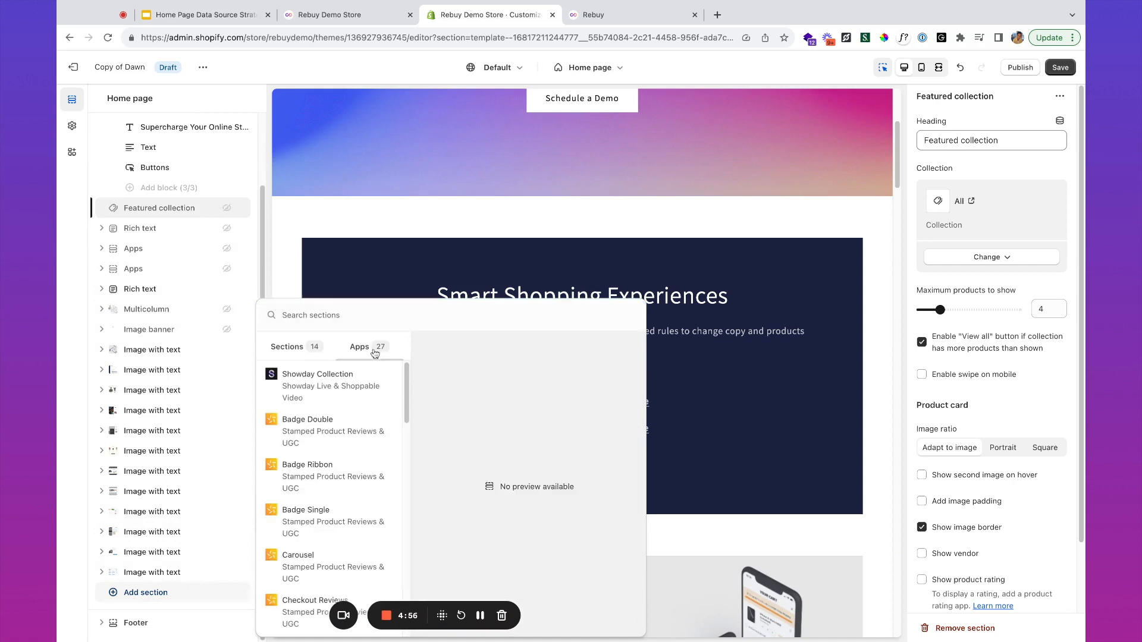
{"action": "left_click", "coordinate": [366, 321]}
{"action": "type", "text": "rebuy"}
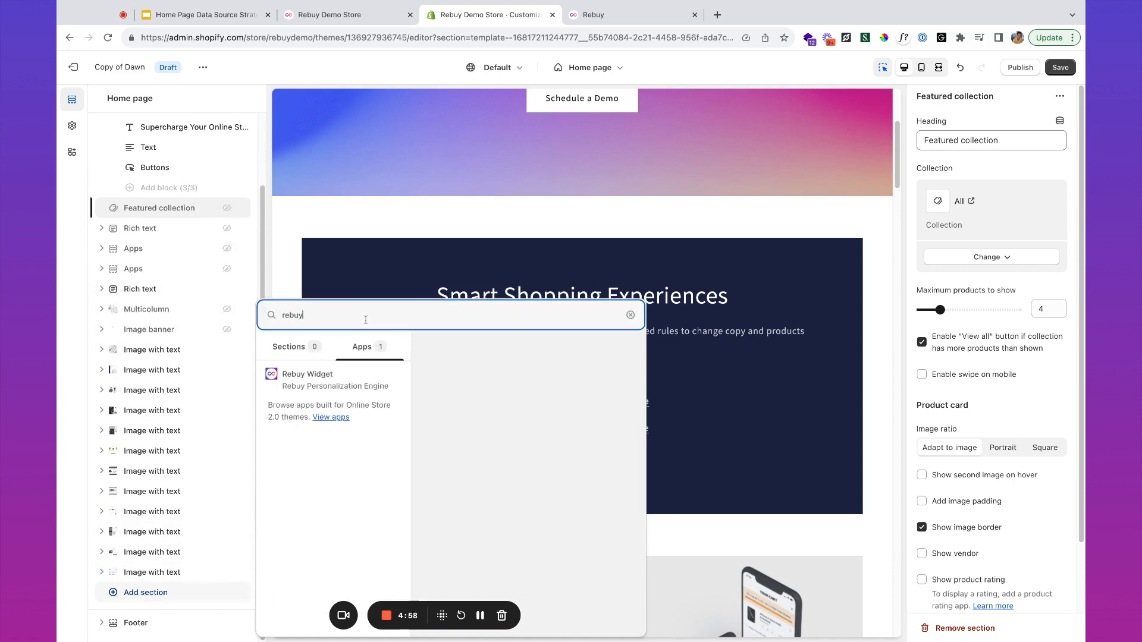
{"action": "left_click", "coordinate": [310, 380]}
Set the Rebuy Widget's ID to 114019, move its Apps section directly below the Image banner, and save the theme.
{"action": "left_click", "coordinate": [951, 188]}
{"action": "key", "text": "super+v"}
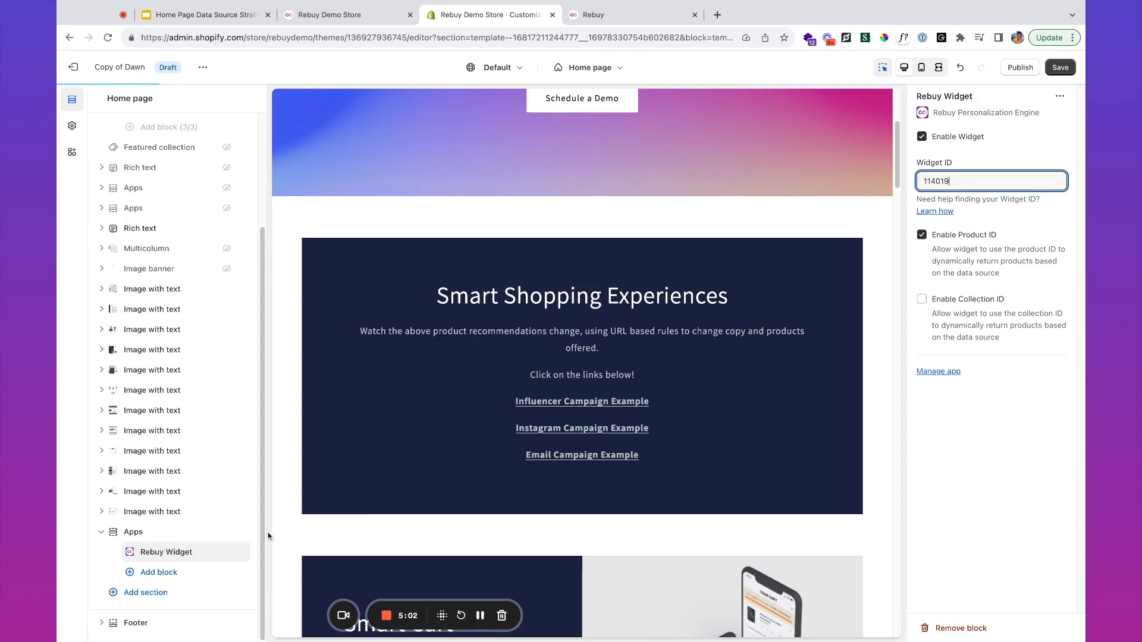
{"action": "left_click_drag", "start_coordinate": [225, 532], "coordinate": [250, 297]}
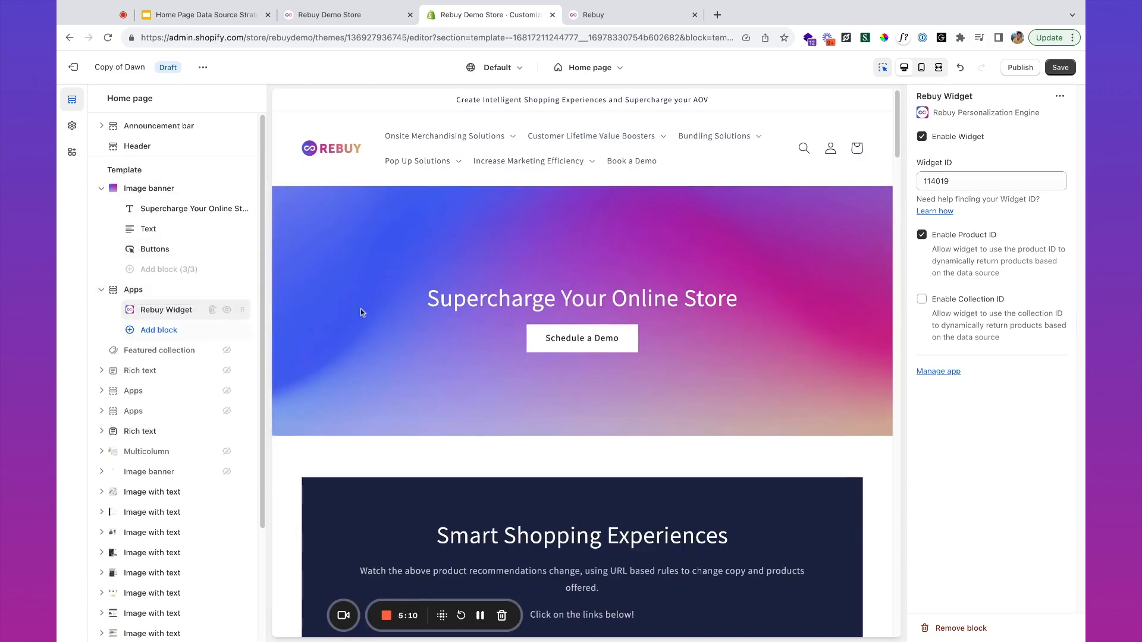
{"action": "left_click", "coordinate": [1061, 67]}
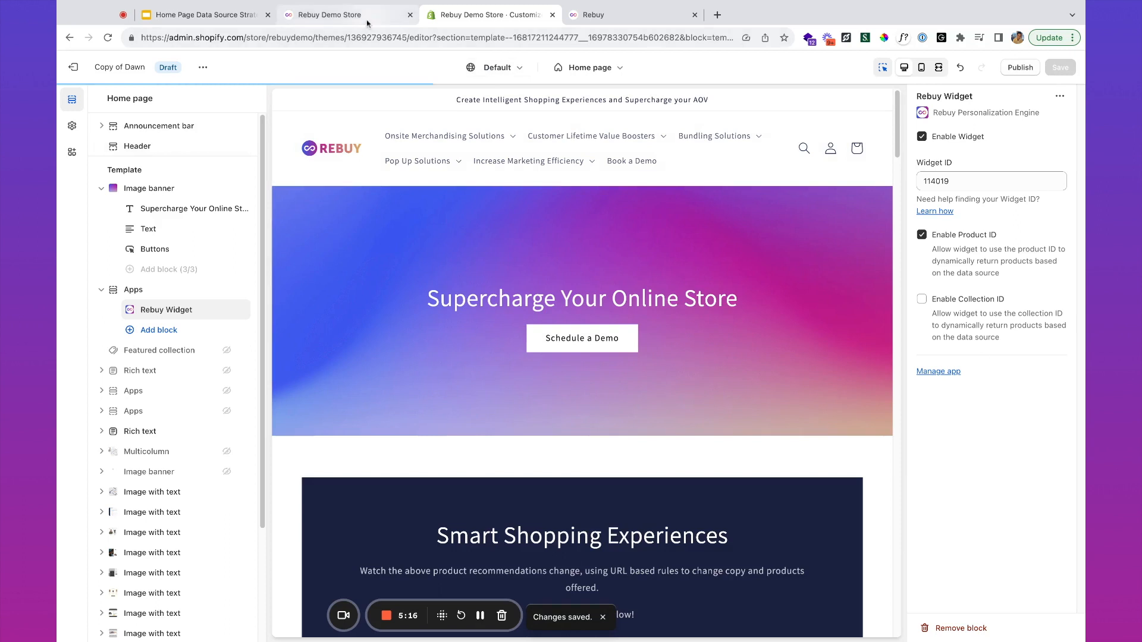
Reload the demo storefront and examine the "Pick Up Where You Left Off" carousel's heading and its products.
{"action": "left_click", "coordinate": [366, 21]}
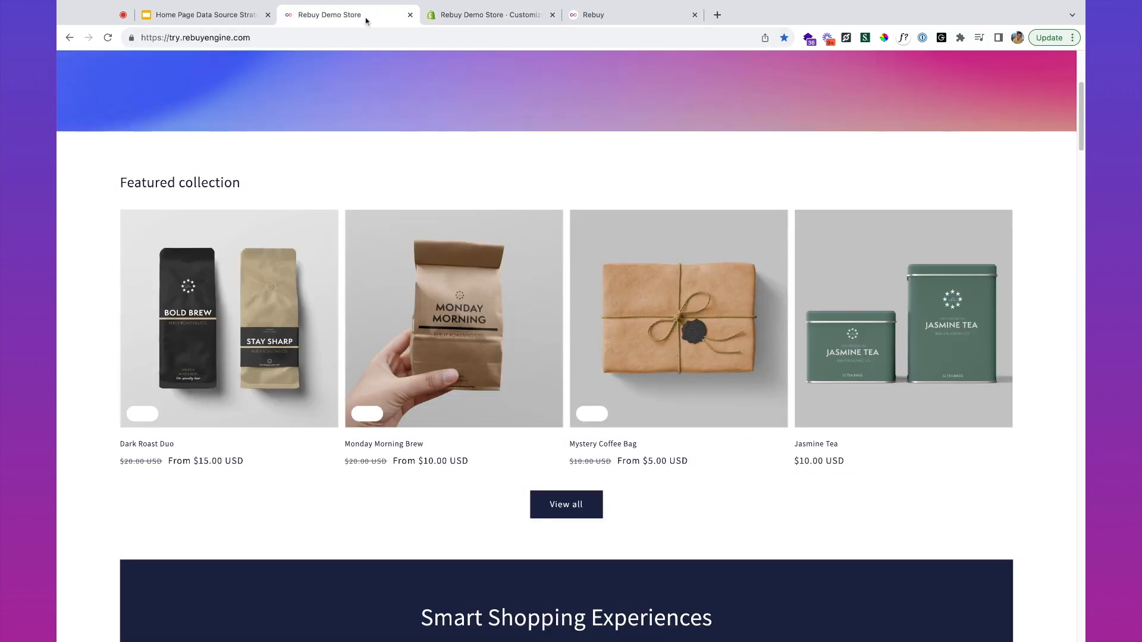
{"action": "left_click", "coordinate": [105, 40]}
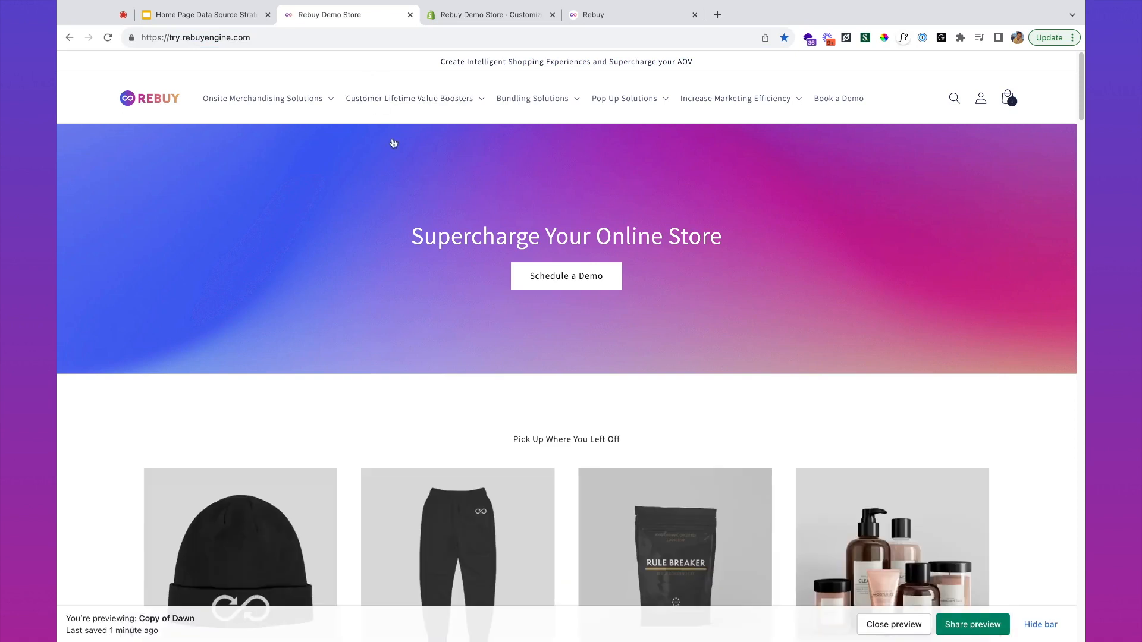
{"action": "scroll", "coordinate": [392, 142], "scroll_direction": "down", "scroll_amount": 6}
{"action": "scroll", "coordinate": [458, 264], "scroll_direction": "up", "scroll_amount": 2}
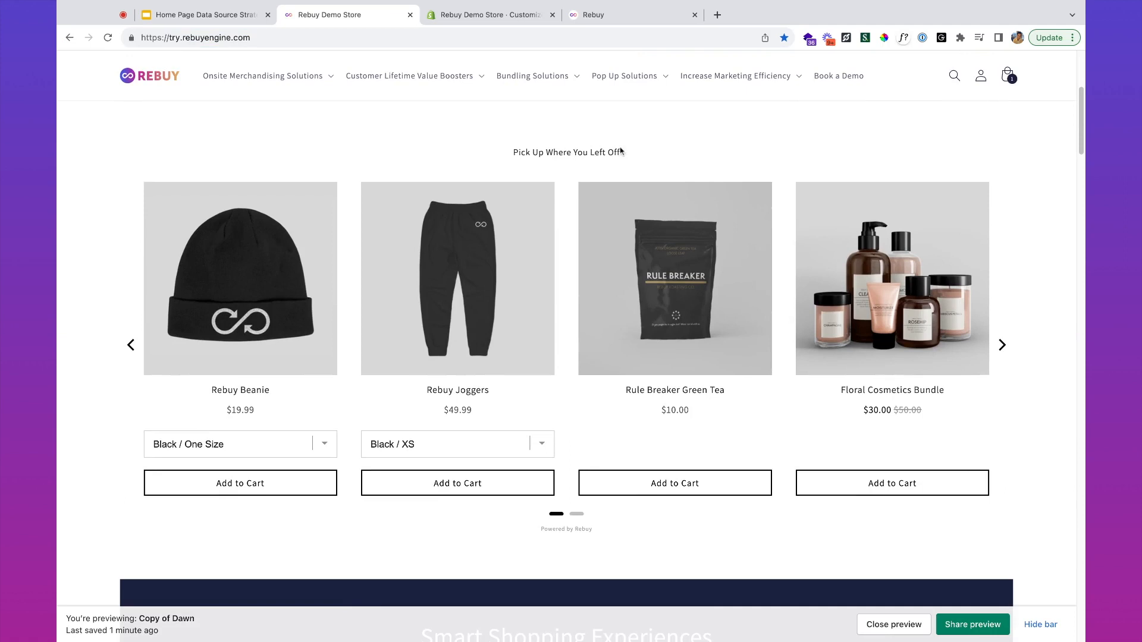
{"action": "left_click", "coordinate": [1003, 346]}
{"action": "left_click", "coordinate": [1003, 345]}
{"action": "left_click", "coordinate": [1002, 346]}
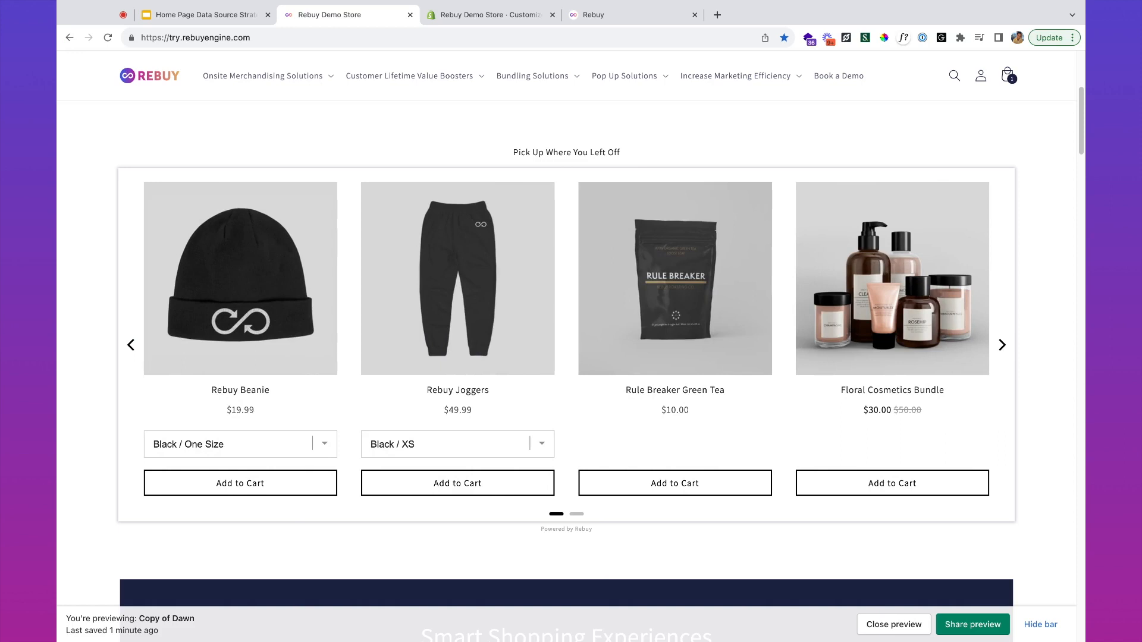
{"action": "double_click", "coordinate": [608, 154]}
{"action": "left_click_drag", "start_coordinate": [609, 154], "coordinate": [513, 154]}
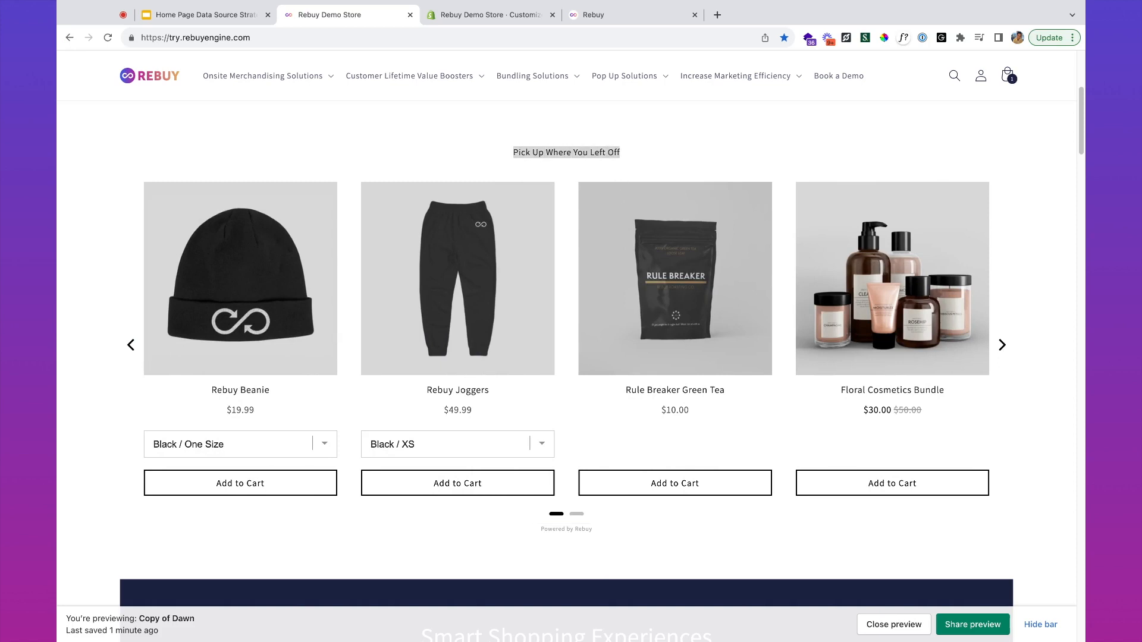
Open the data source of the Recently Viewed - Home Page widget in Rebuy and insert a new rule before Rule #1.
{"action": "left_click", "coordinate": [589, 15]}
{"action": "left_click", "coordinate": [419, 199]}
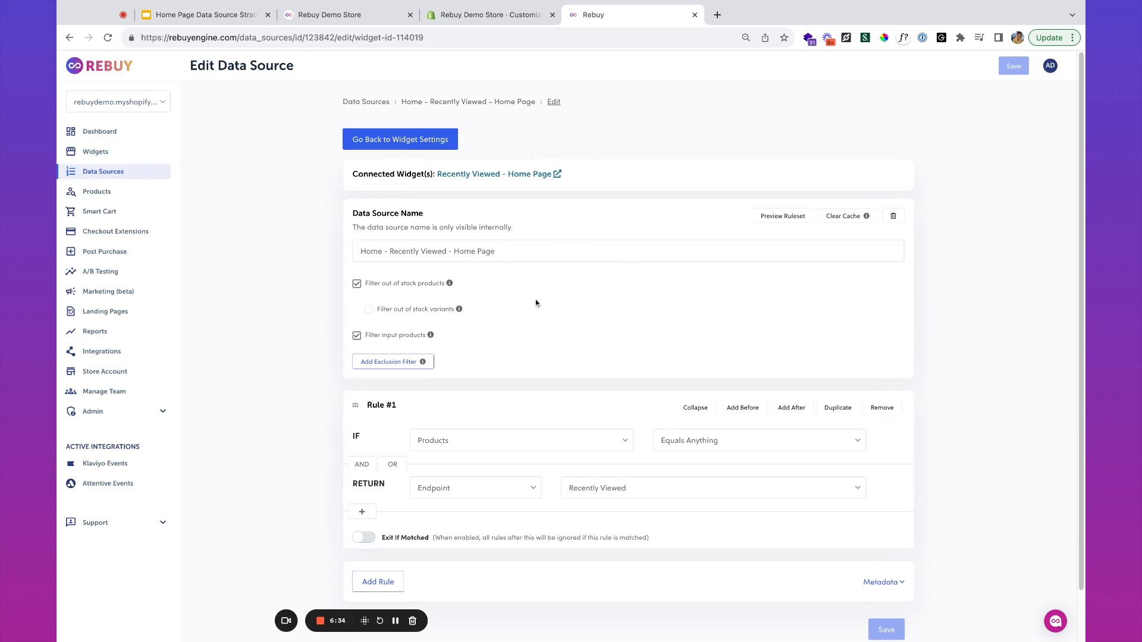
{"action": "scroll", "coordinate": [535, 304], "scroll_direction": "down", "scroll_amount": 2}
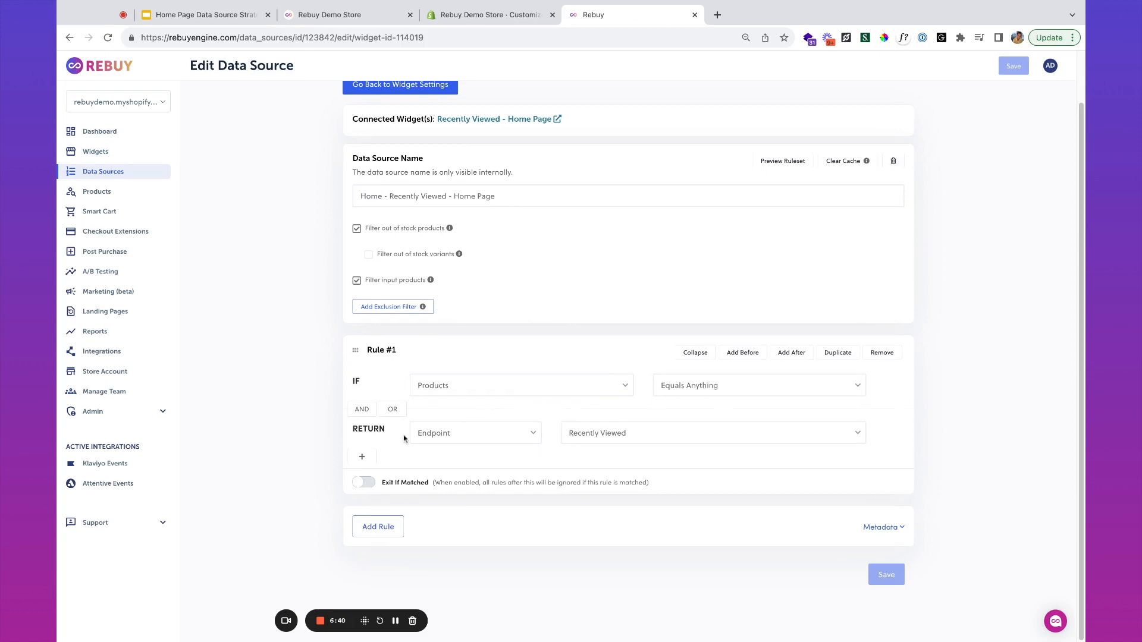
{"action": "left_click", "coordinate": [486, 437]}
{"action": "left_click", "coordinate": [752, 354]}
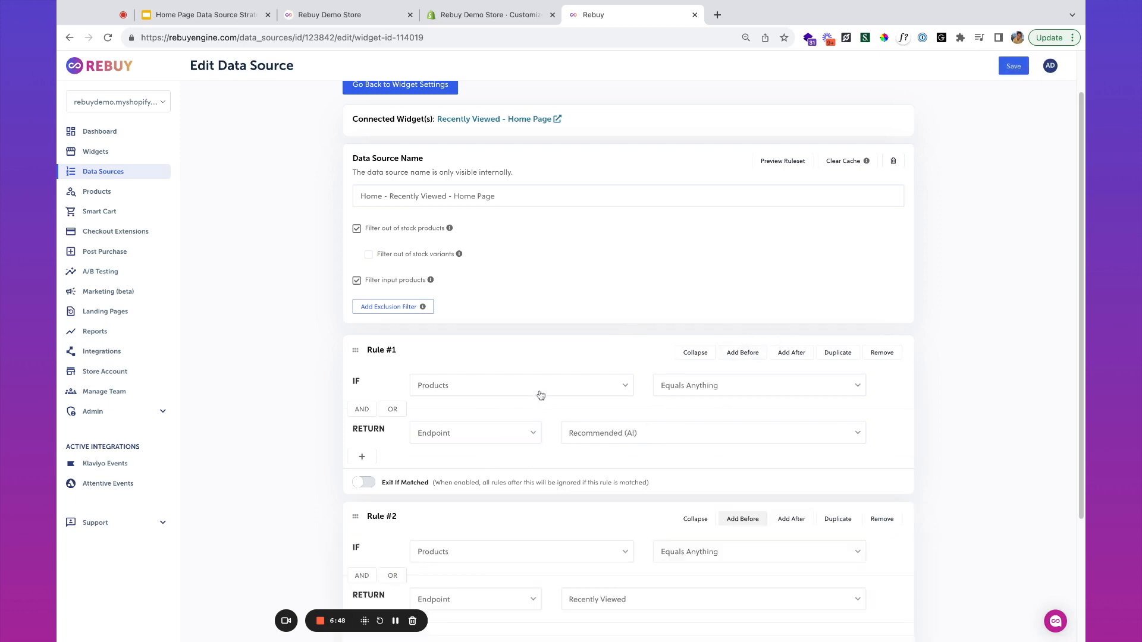
Make Rule #1 return the Recently Viewed endpoint under a Customer condition.
{"action": "left_click", "coordinate": [617, 433]}
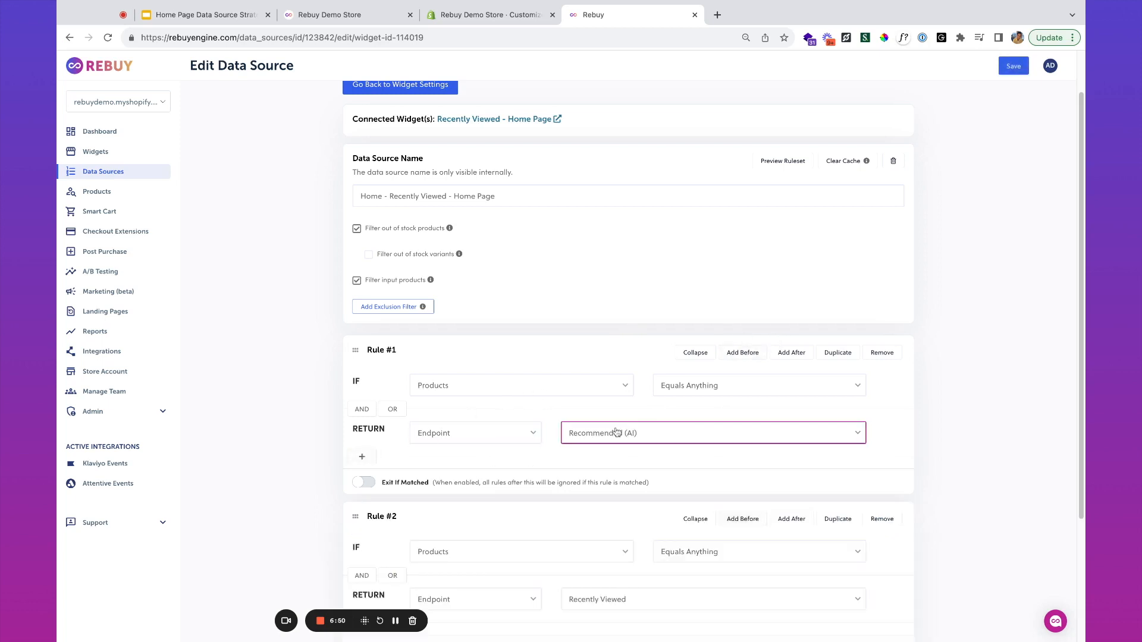
{"action": "left_click", "coordinate": [617, 437]}
{"action": "left_click", "coordinate": [553, 388]}
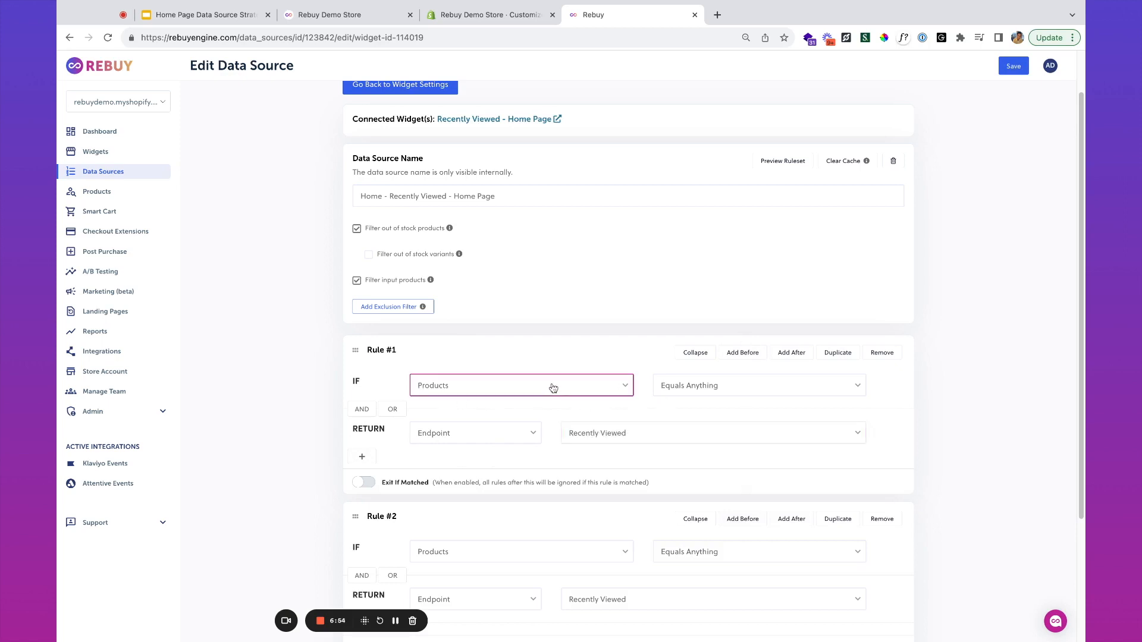
{"action": "left_click", "coordinate": [505, 390]}
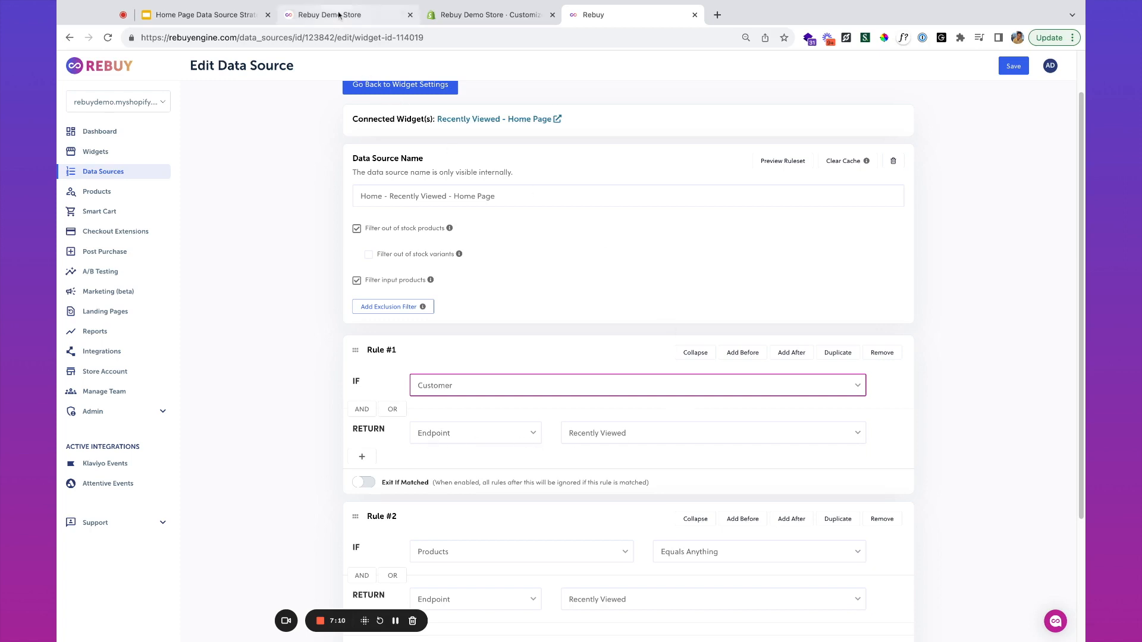
Open the connected widget separately and review its language settings, then return to the data source.
{"action": "left_click", "coordinate": [489, 120]}
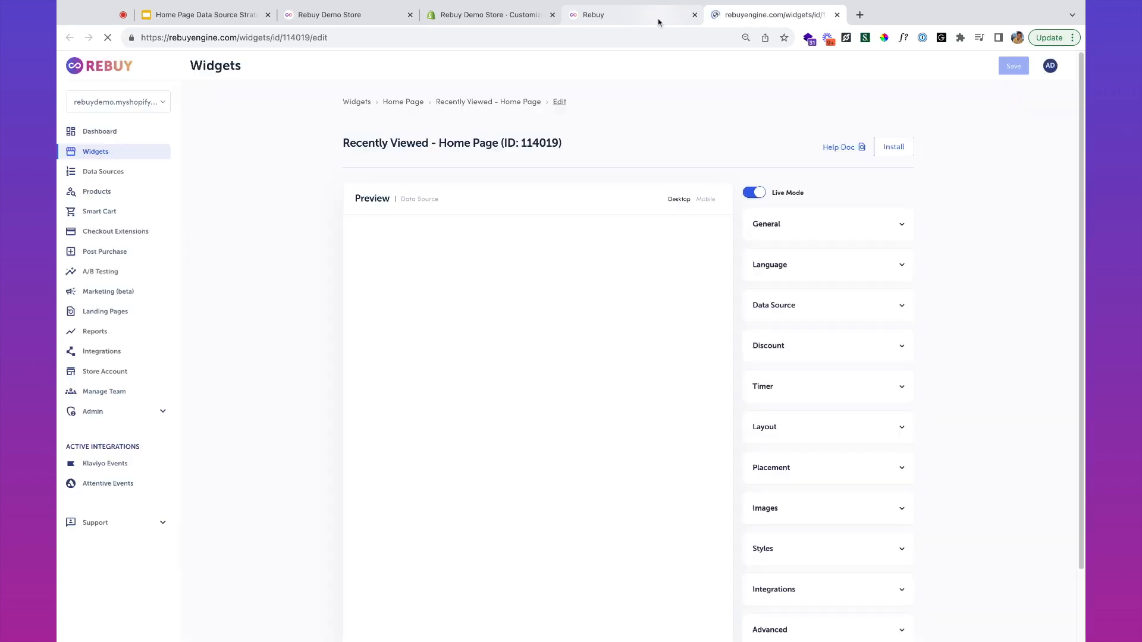
{"action": "left_click", "coordinate": [795, 268]}
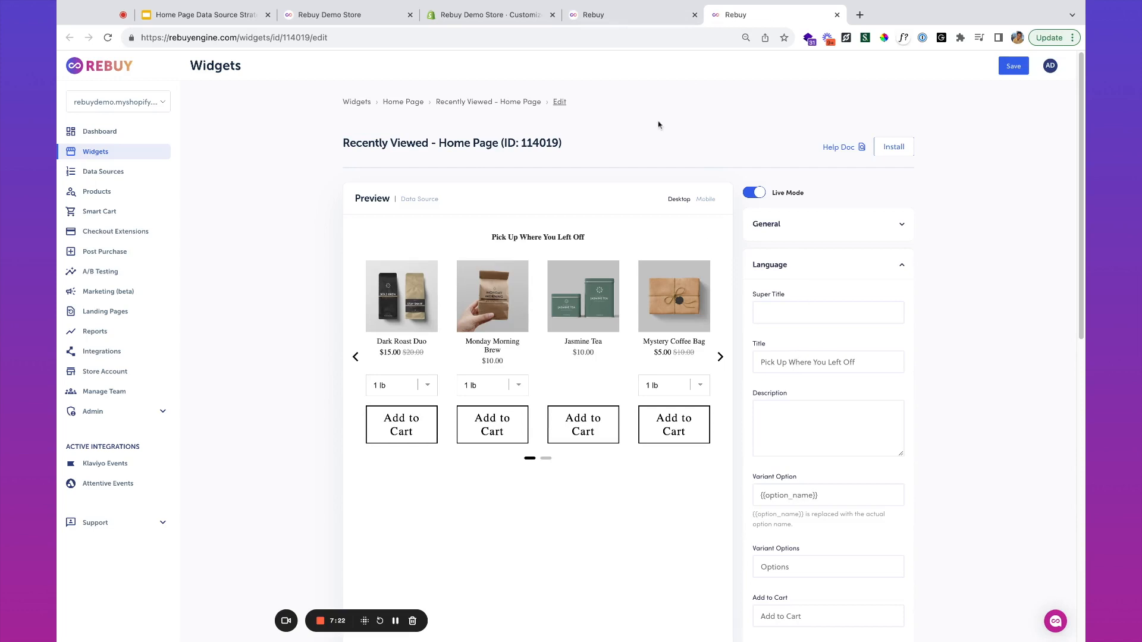
{"action": "left_click", "coordinate": [625, 14]}
Add a Title output reading "Pick up where you left off, {{ metadata.shopify_customer.first_name }}" to Rule #1 and save the data source.
{"action": "scroll", "coordinate": [547, 402], "scroll_direction": "down", "scroll_amount": 2}
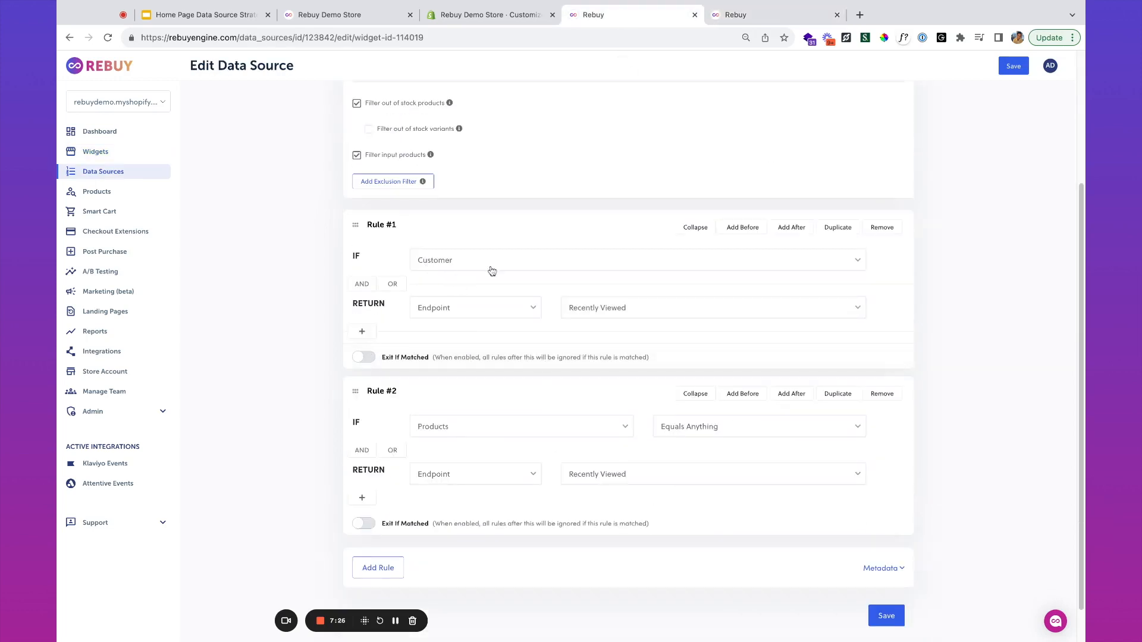
{"action": "left_click", "coordinate": [363, 331]}
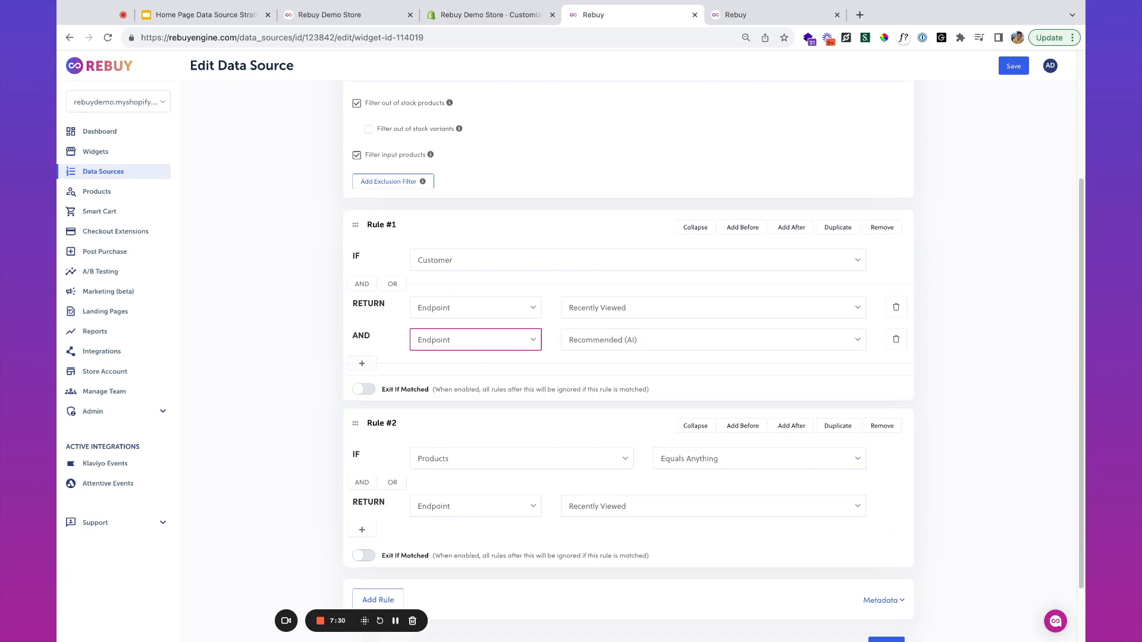
{"action": "left_click", "coordinate": [452, 340]}
{"action": "left_click", "coordinate": [700, 338]}
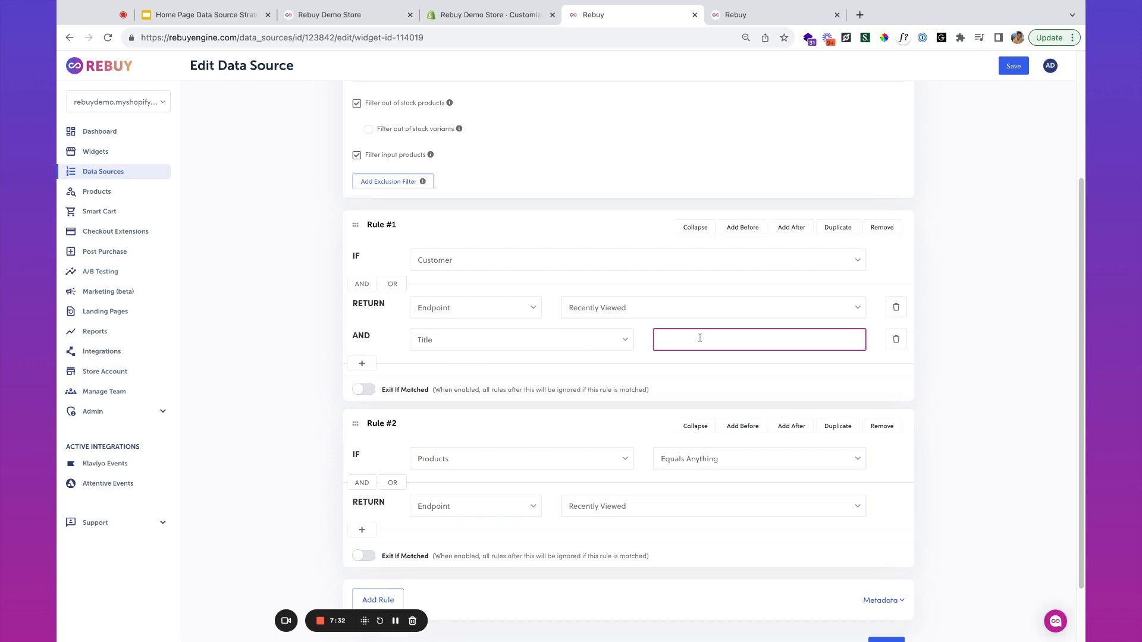
{"action": "type", "text": "Pick u"}
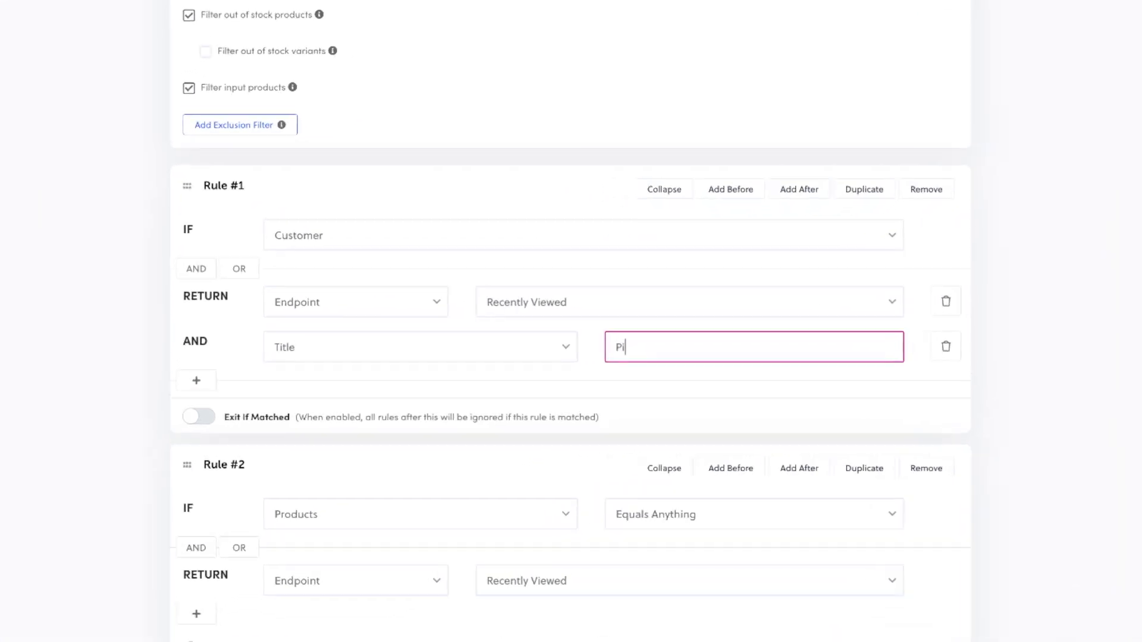
{"action": "type", "text": "p where y"}
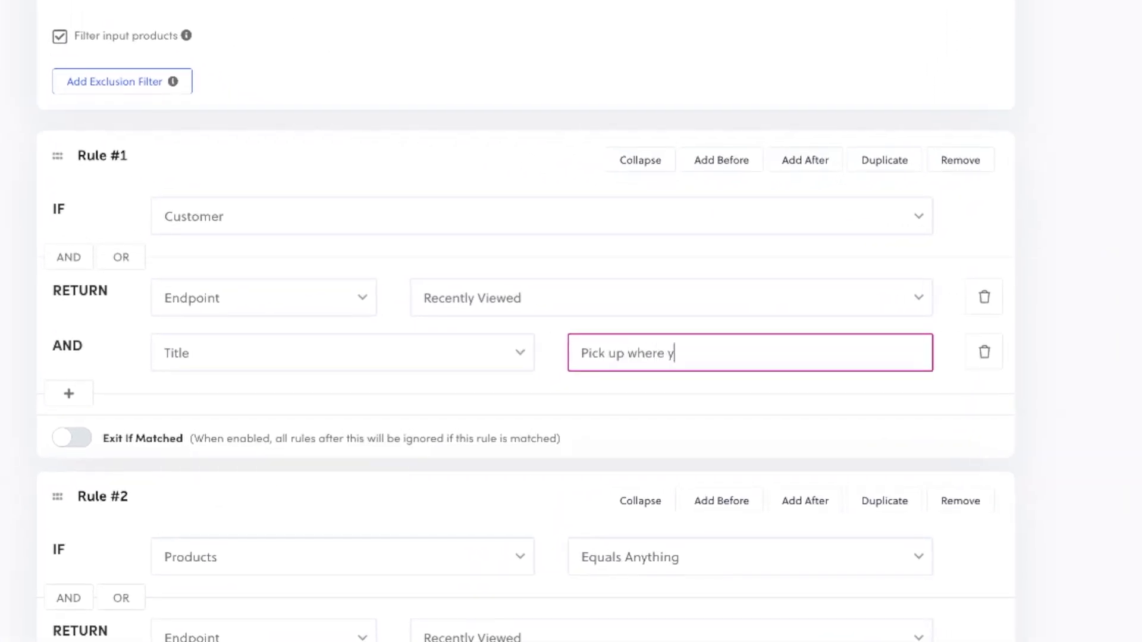
{"action": "type", "text": "ou left off, {{ metadata.shopify_customer.first_name }}"}
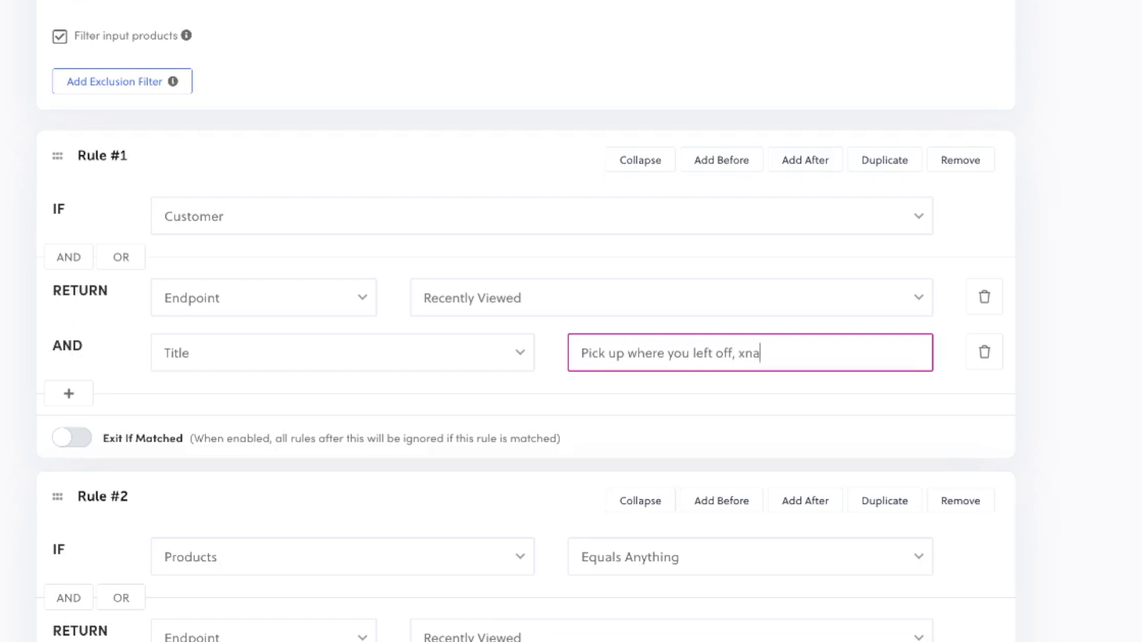
{"action": "left_click", "coordinate": [661, 356], "text": "shift"}
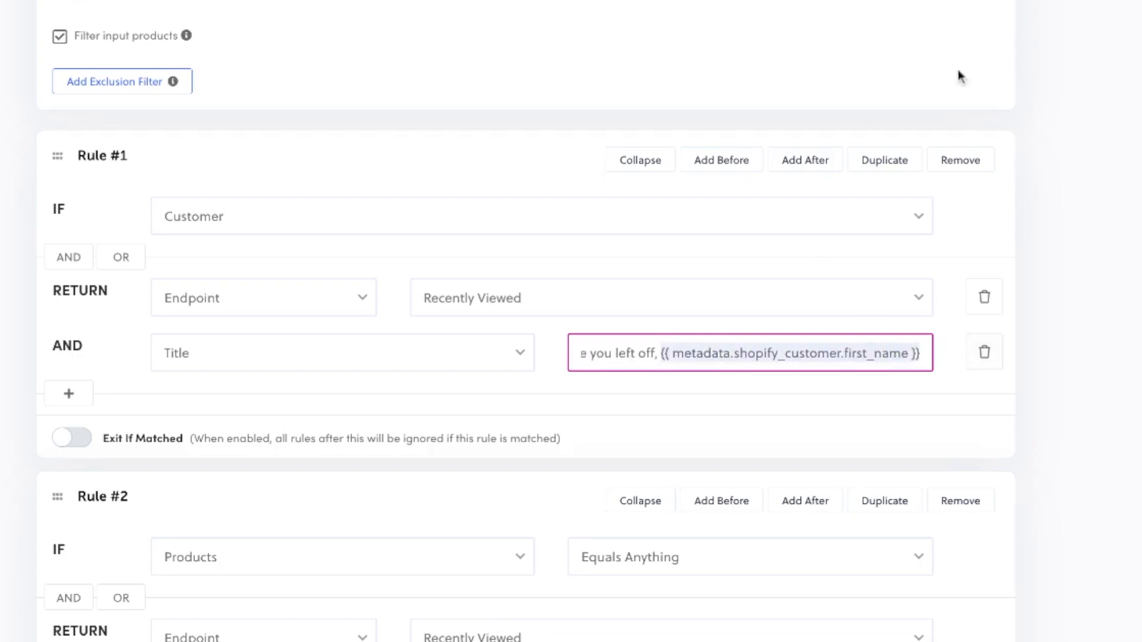
{"action": "left_click", "coordinate": [963, 3]}
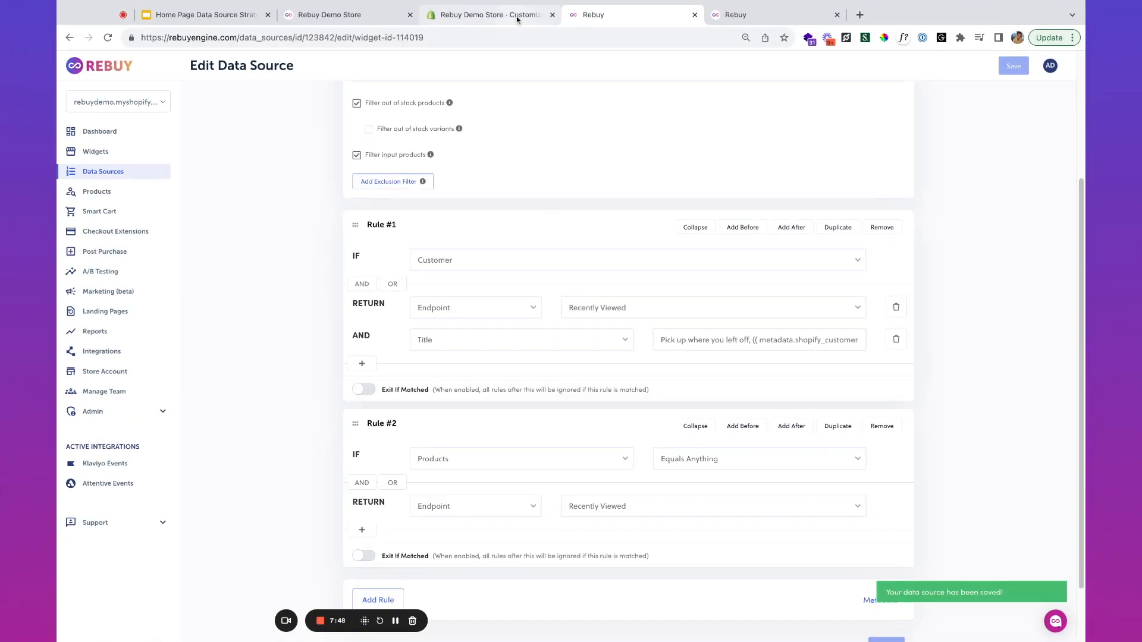
Switch to the demo storefront, check the personalized carousel heading, and open the customer account page before going back.
{"action": "left_click", "coordinate": [334, 15]}
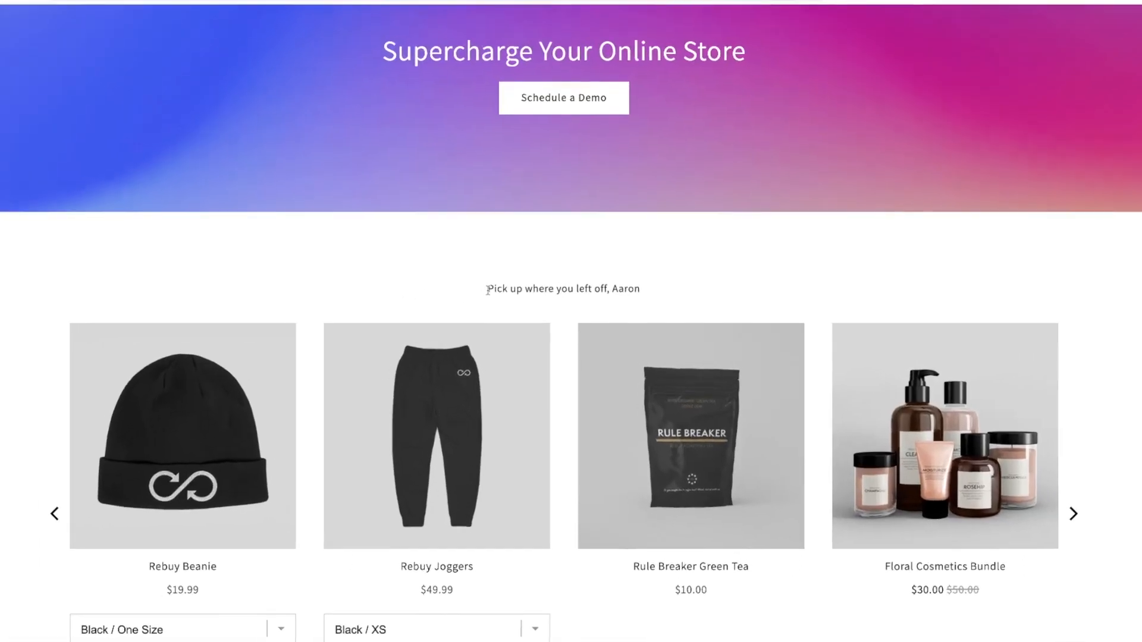
{"action": "triple_click", "coordinate": [502, 298]}
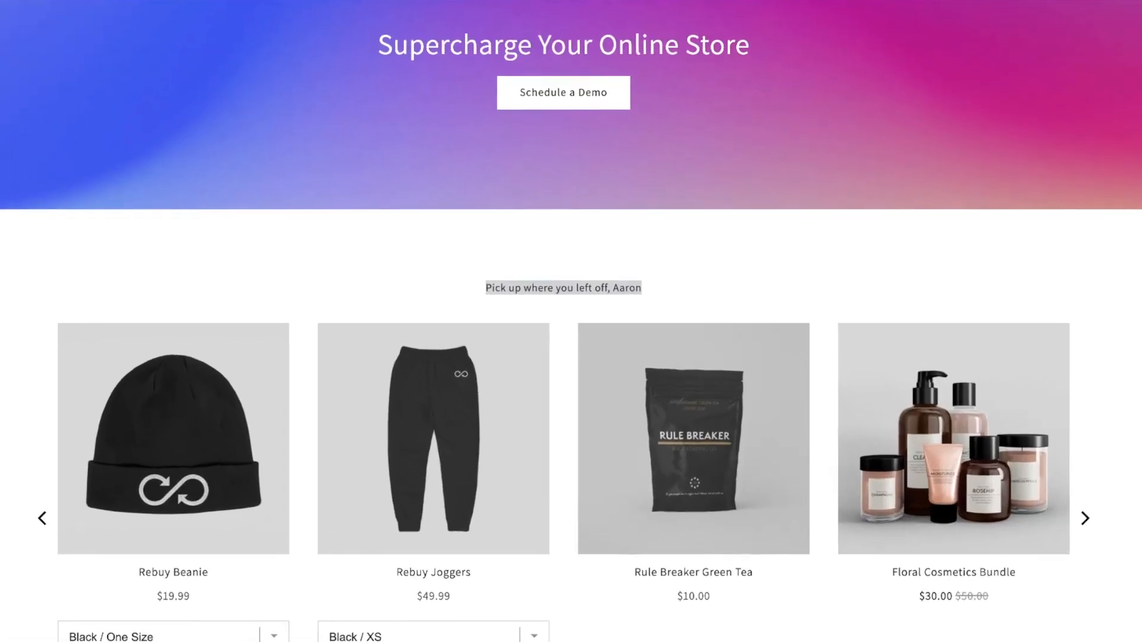
{"action": "double_click", "coordinate": [627, 288]}
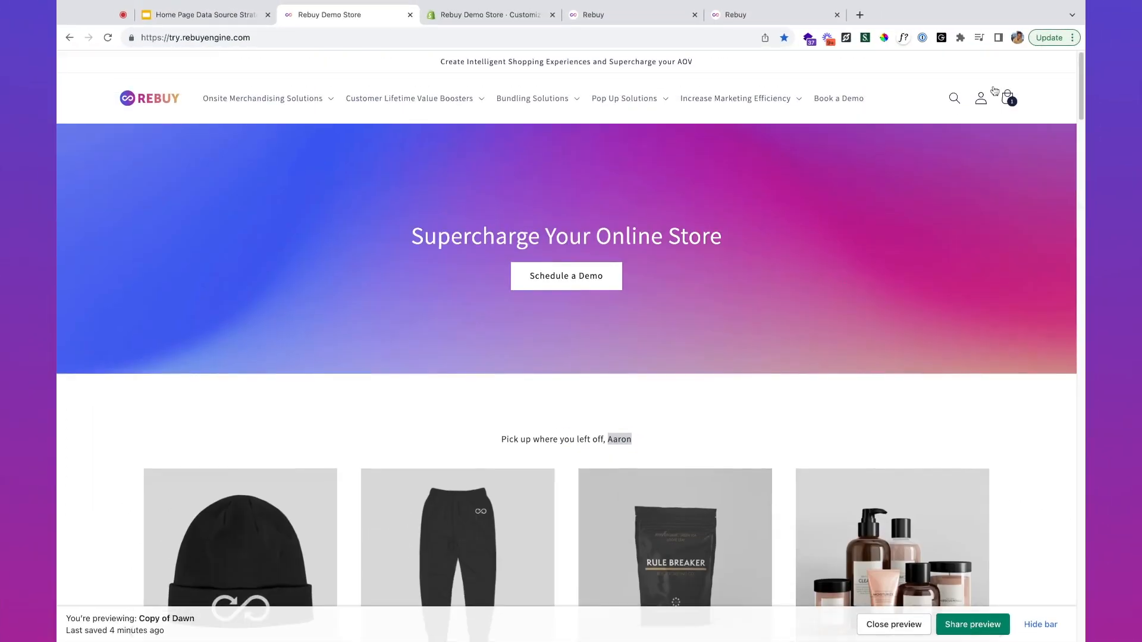
{"action": "left_click", "coordinate": [981, 99]}
{"action": "key", "text": "super+bracketleft"}
Examine the first name in the recently viewed carousel's heading and page through the carousel's products.
{"action": "scroll", "coordinate": [624, 269], "scroll_direction": "down", "scroll_amount": 5}
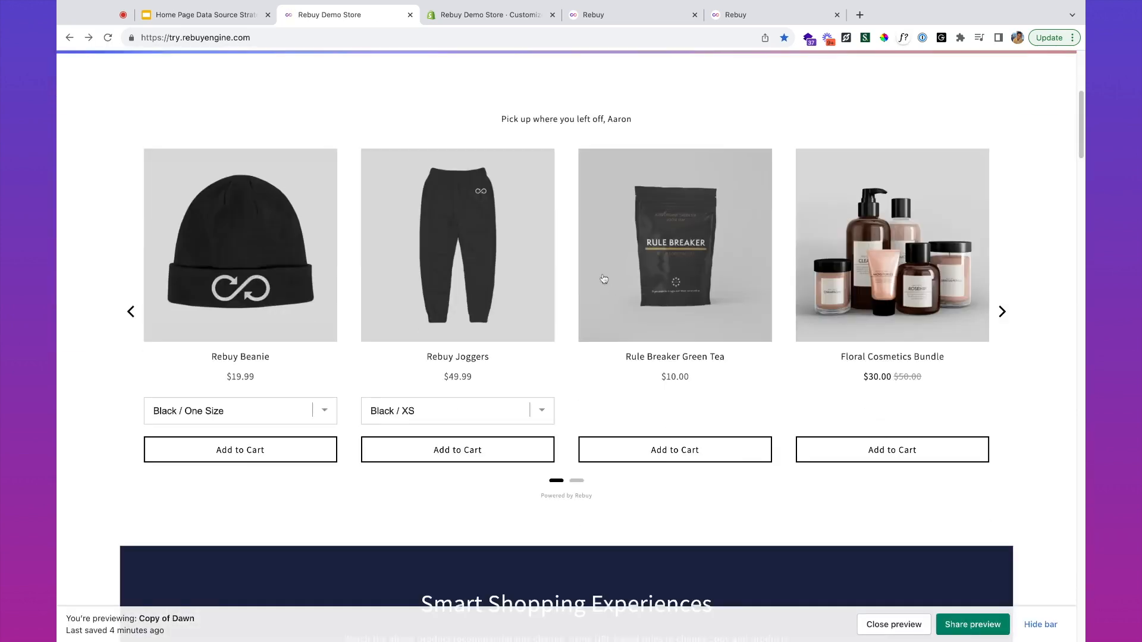
{"action": "double_click", "coordinate": [619, 118]}
{"action": "scroll", "coordinate": [696, 367], "scroll_direction": "up", "scroll_amount": 5}
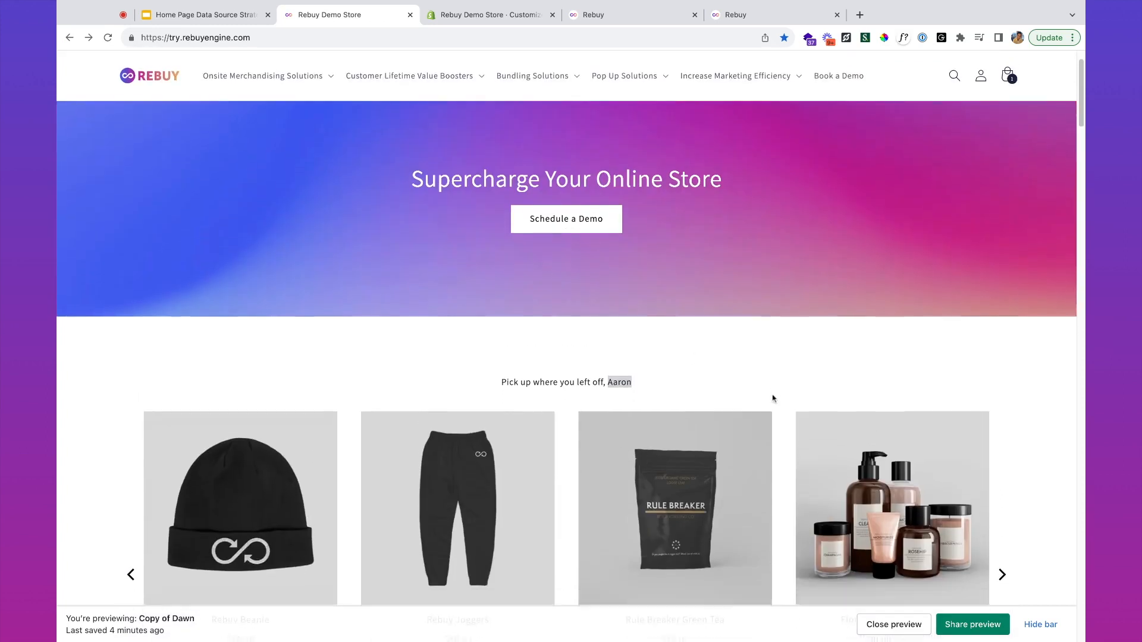
{"action": "scroll", "coordinate": [772, 395], "scroll_direction": "down", "scroll_amount": 3}
{"action": "left_click", "coordinate": [1003, 379]}
{"action": "left_click", "coordinate": [1003, 379]}
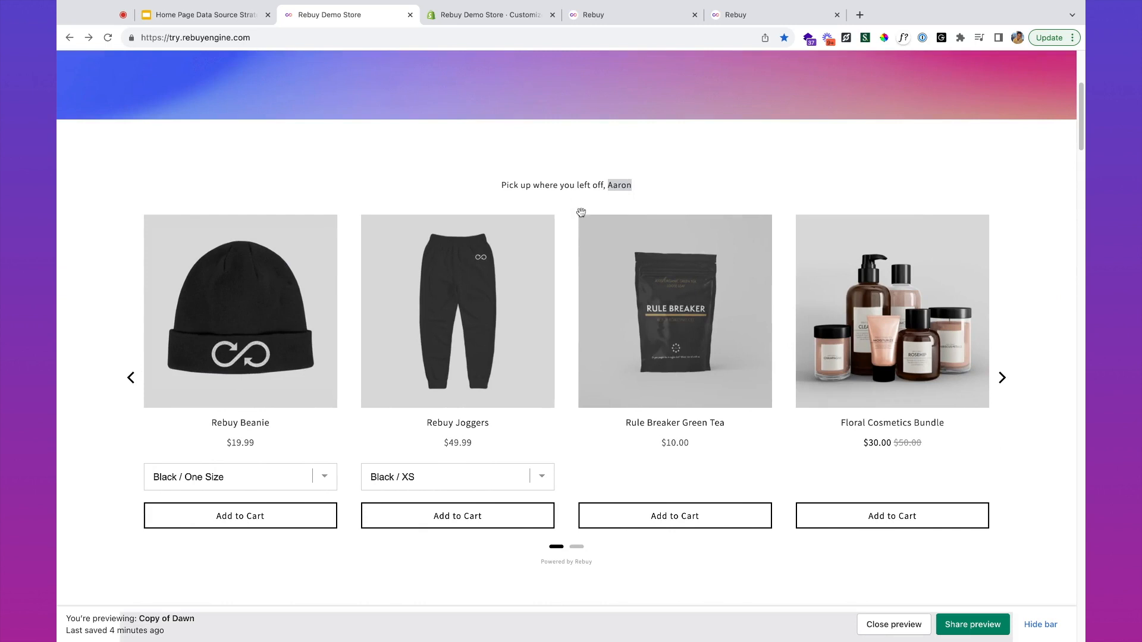
{"action": "scroll", "coordinate": [592, 280], "scroll_direction": "up", "scroll_amount": 2}
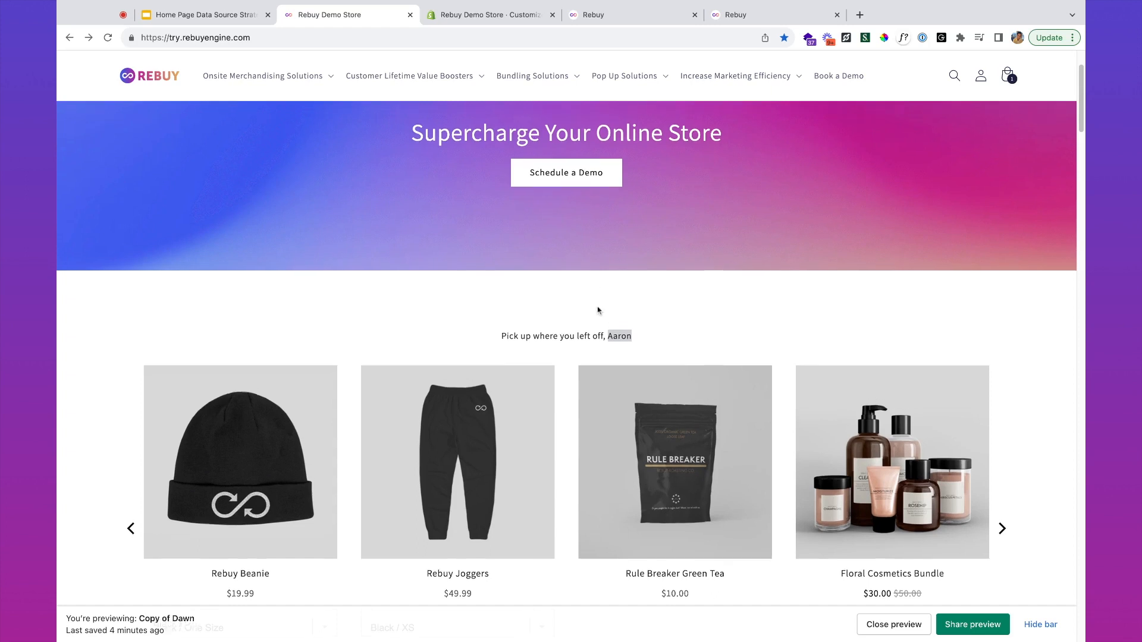
{"action": "scroll", "coordinate": [596, 309], "scroll_direction": "up", "scroll_amount": 3}
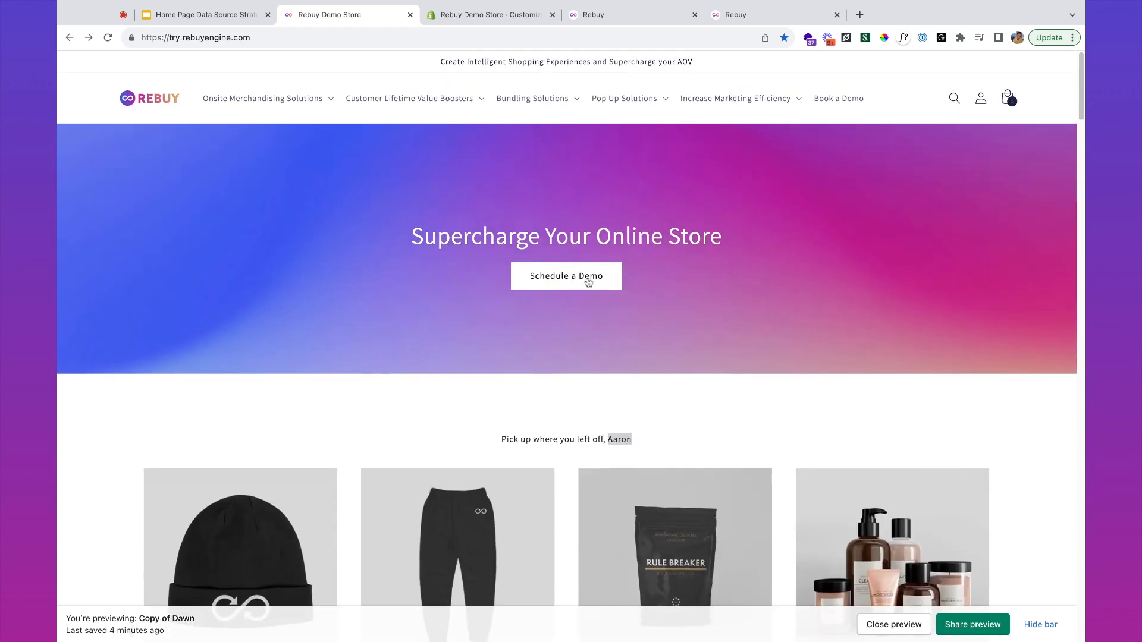
Return to Rebuy and create a Top Sellers home page widget named "Home Page - Personalized Recommendations".
{"action": "left_click", "coordinate": [595, 8]}
{"action": "scroll", "coordinate": [513, 316], "scroll_direction": "up", "scroll_amount": 3}
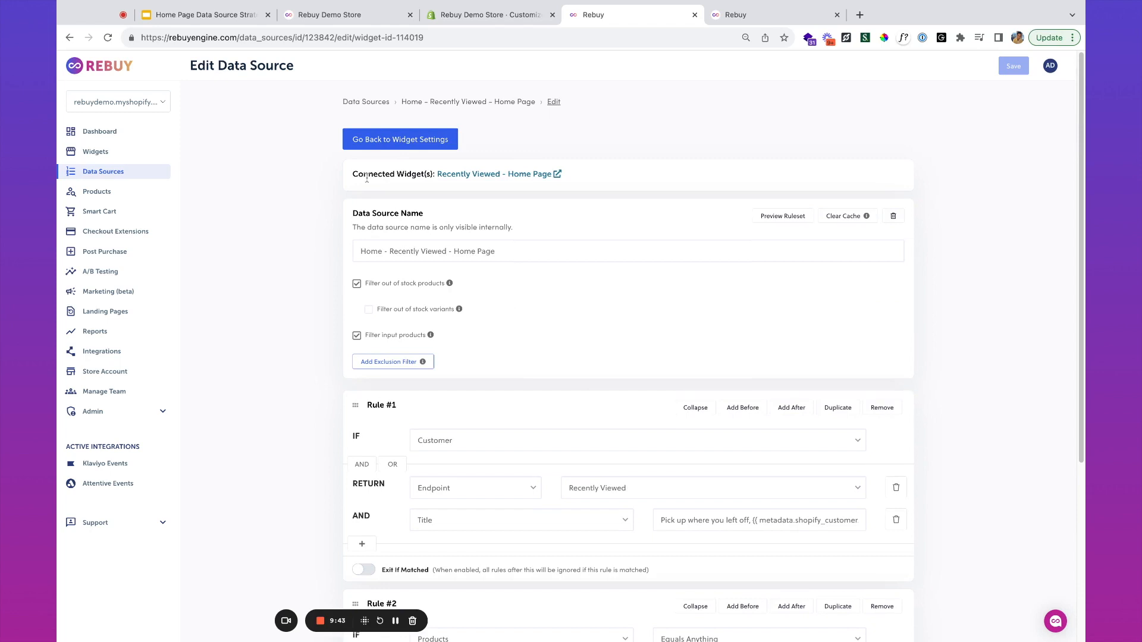
{"action": "left_click", "coordinate": [112, 161]}
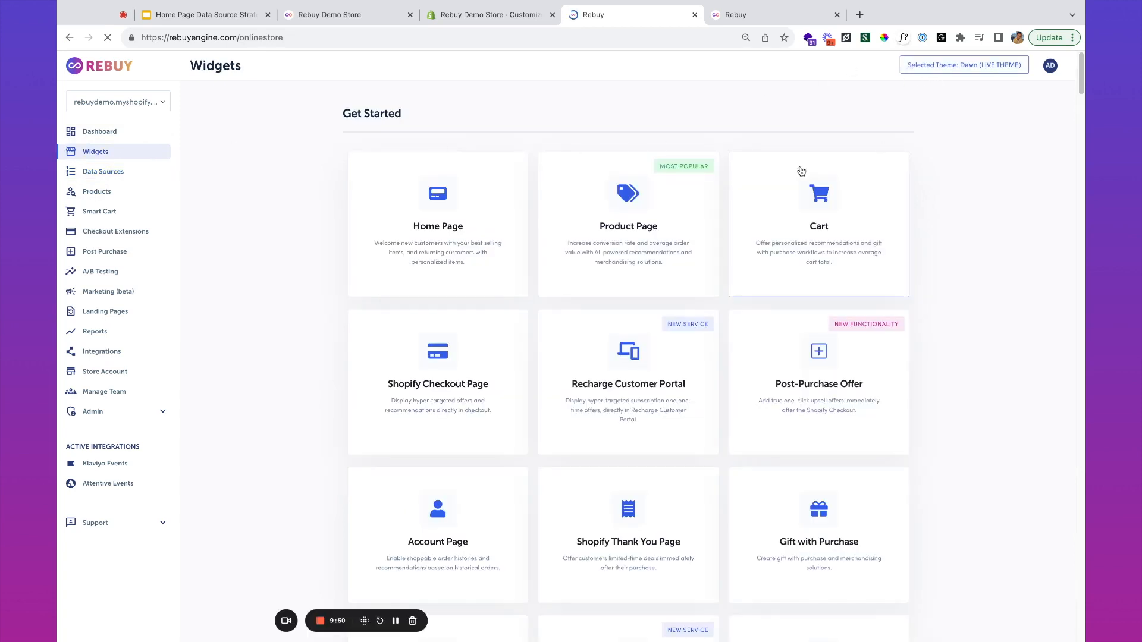
{"action": "left_click", "coordinate": [425, 254]}
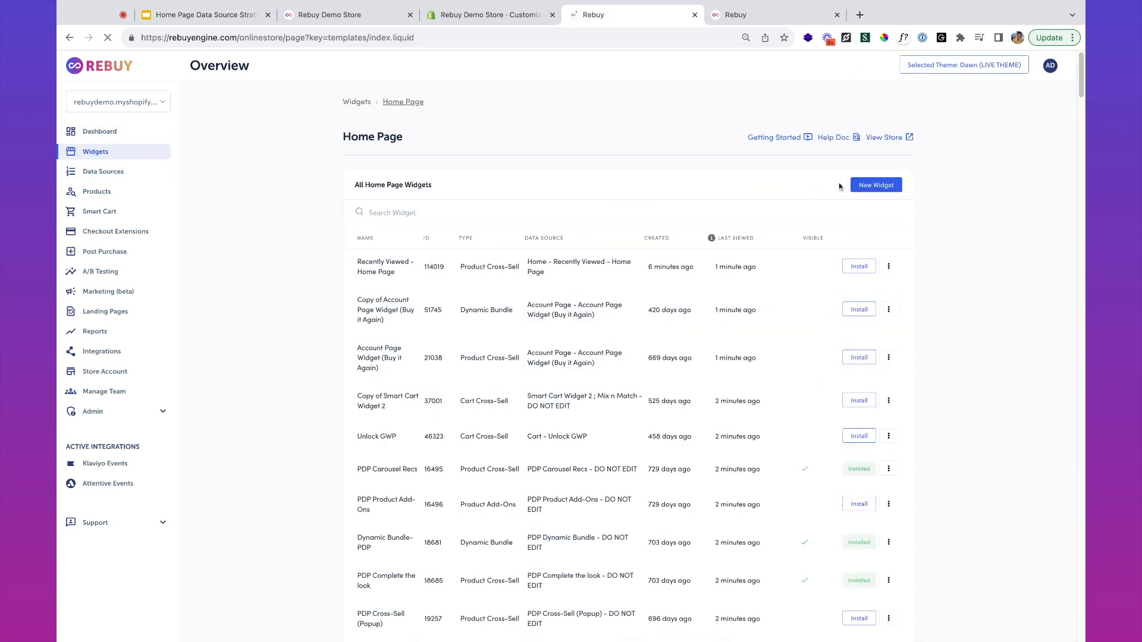
{"action": "left_click", "coordinate": [891, 185]}
{"action": "left_click", "coordinate": [710, 220]}
{"action": "type", "text": "H"}
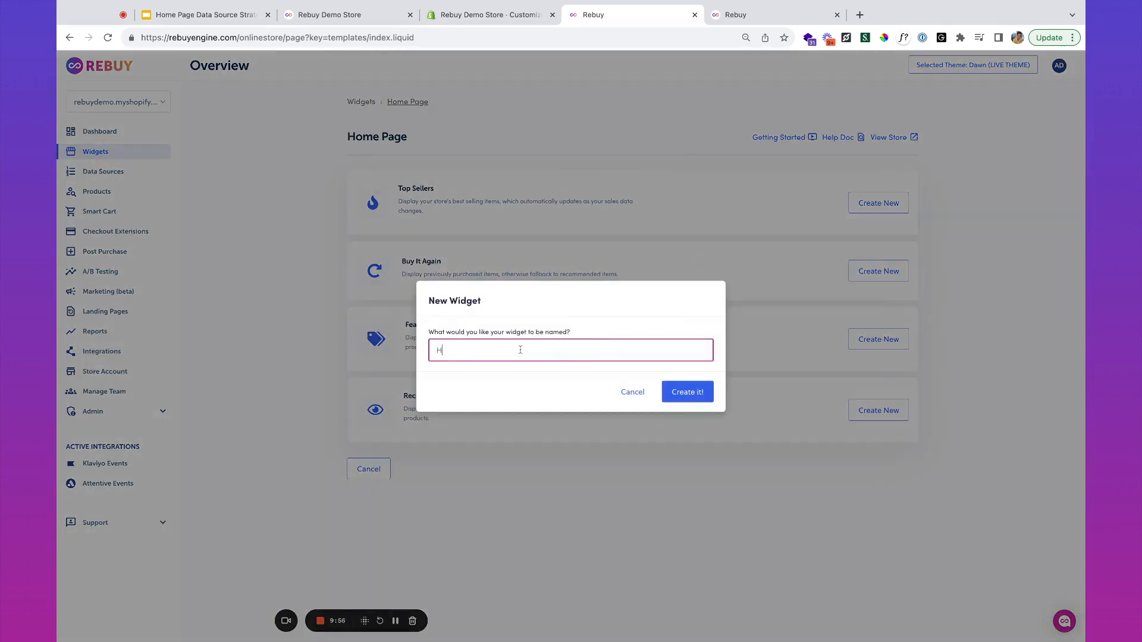
{"action": "type", "text": "ome Page - Personalized Recommendations"}
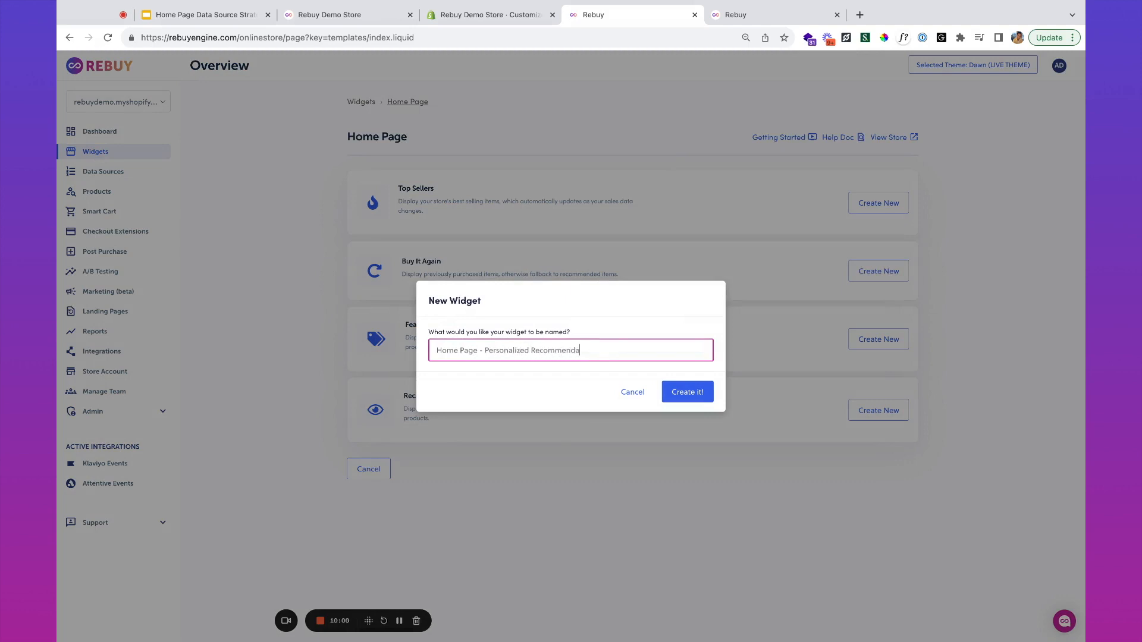
{"action": "left_click", "coordinate": [689, 395]}
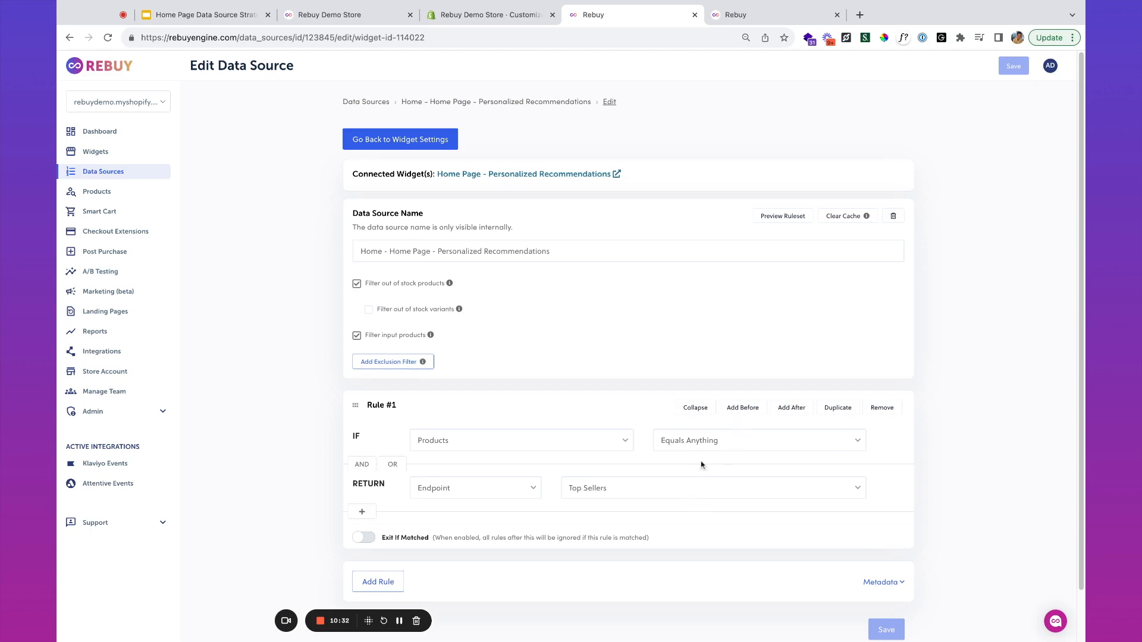
Insert a rule before Rule #1 in the new widget's data source, conditioned on Customer and Customer Order Count Is Greater Than 1.
{"action": "left_click", "coordinate": [740, 413]}
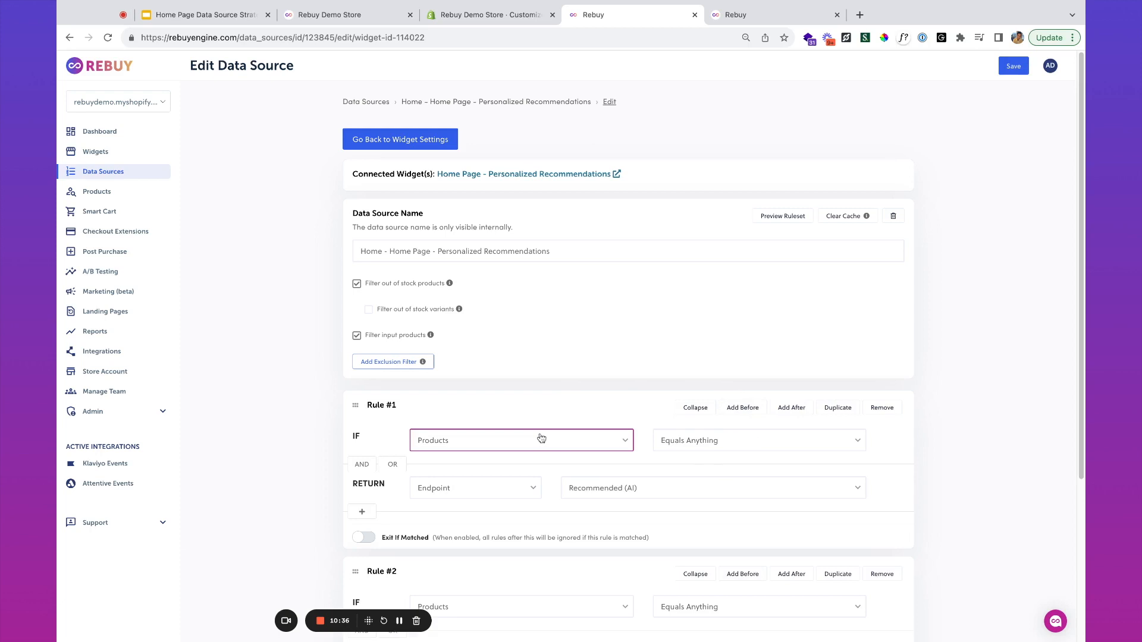
{"action": "left_click", "coordinate": [512, 503]}
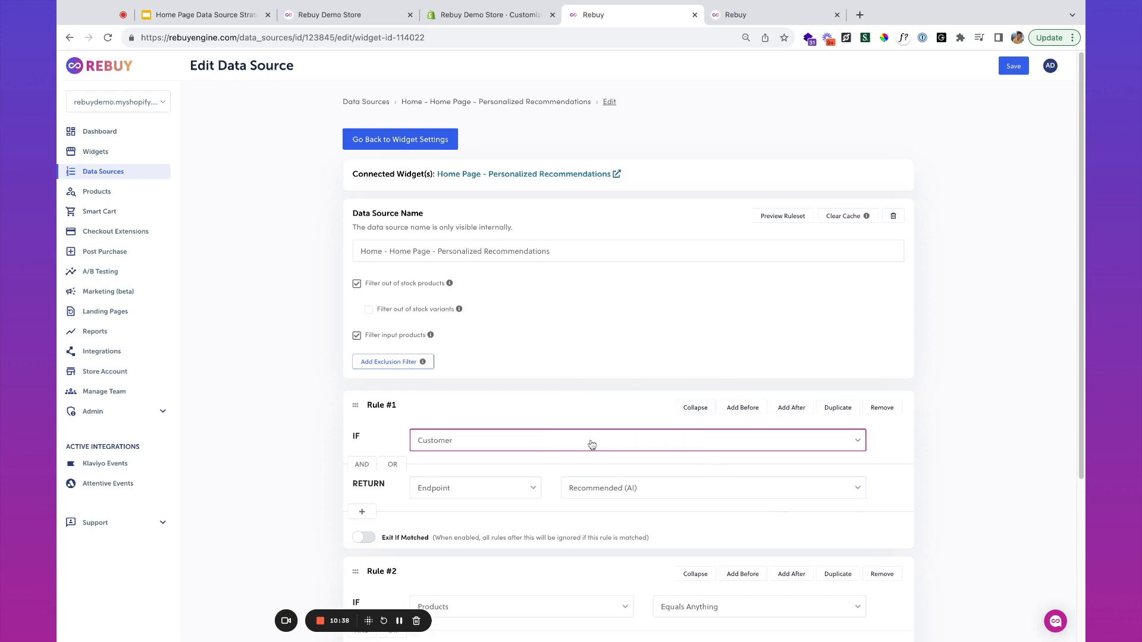
{"action": "left_click", "coordinate": [363, 465]}
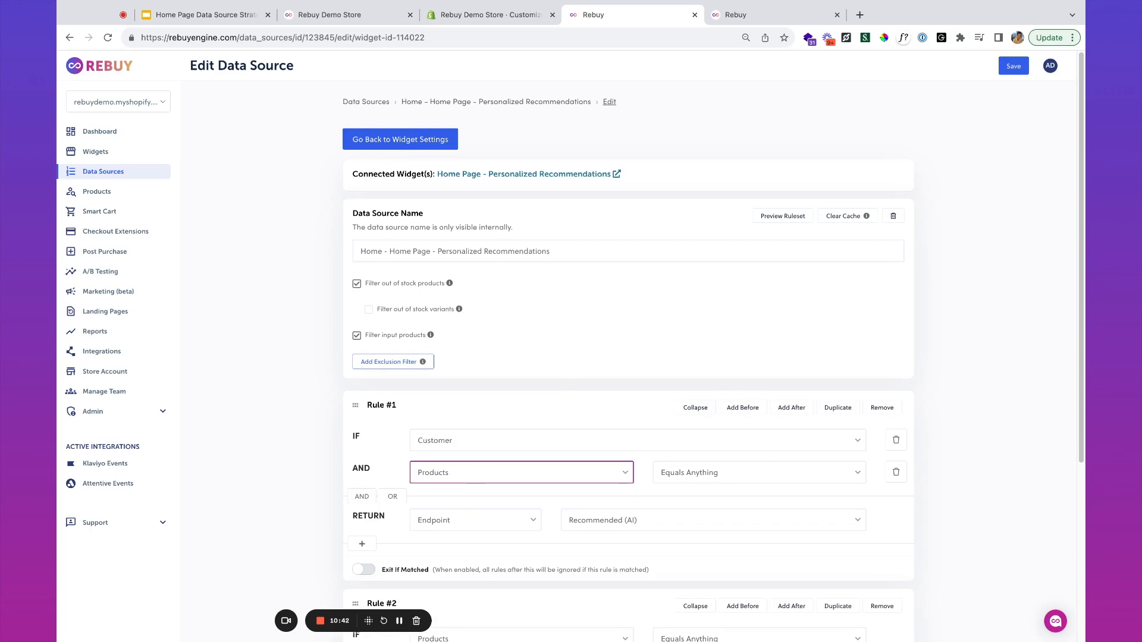
{"action": "left_click", "coordinate": [693, 478]}
{"action": "left_click", "coordinate": [795, 473]}
{"action": "type", "text": "1"}
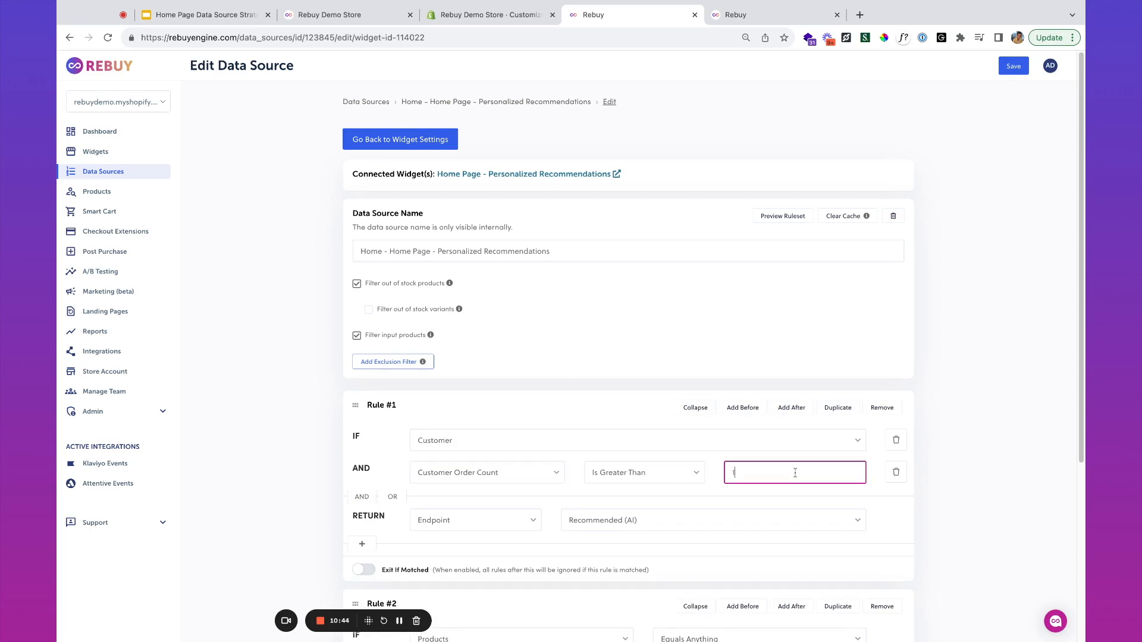
Make the new Rule #1 return the Buy It Again endpoint.
{"action": "left_click", "coordinate": [499, 522]}
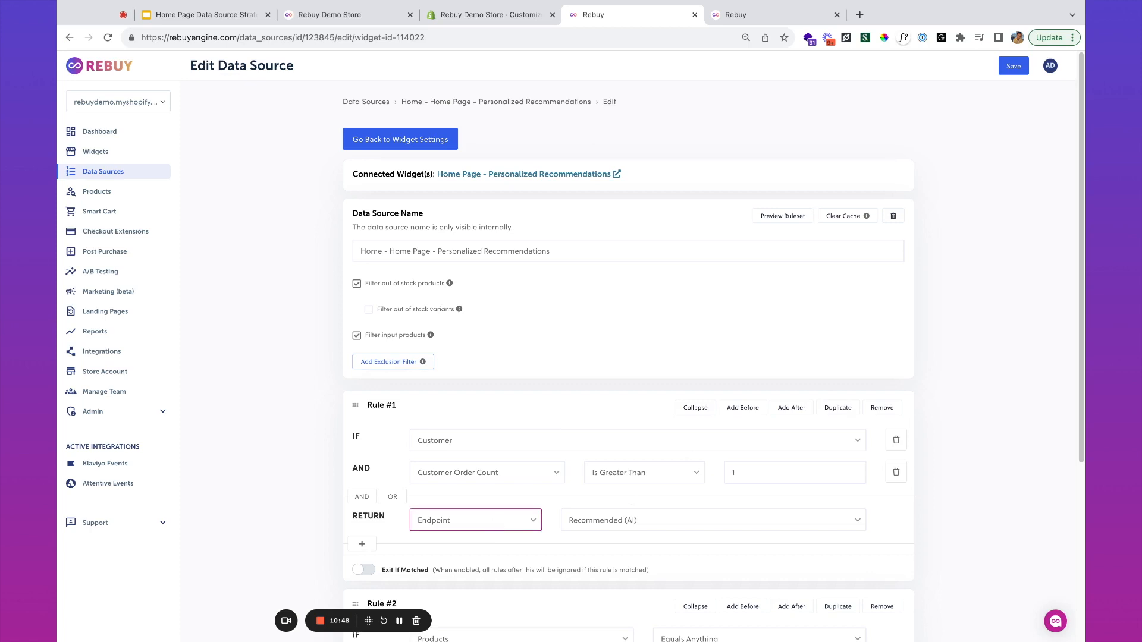
{"action": "left_click", "coordinate": [684, 521]}
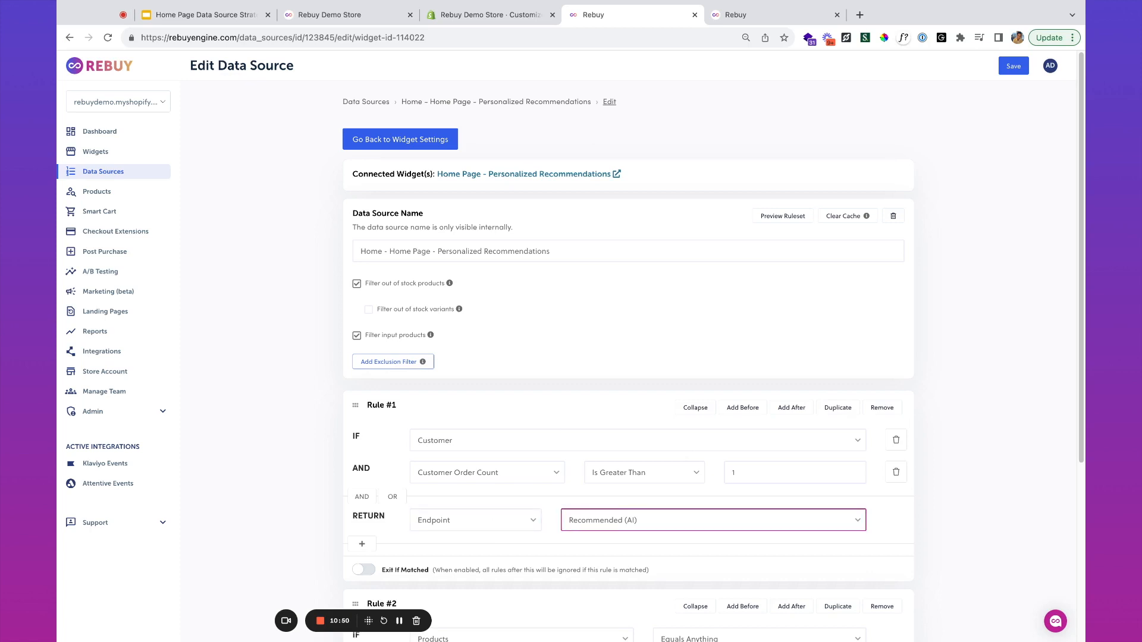
{"action": "left_click", "coordinate": [667, 532]}
Add a Title output to Rule #1 reading "Time to get more, {{ metadata.shopify_customer.first_name }}?".
{"action": "scroll", "coordinate": [683, 458], "scroll_direction": "down", "scroll_amount": 1}
{"action": "left_click", "coordinate": [362, 478]}
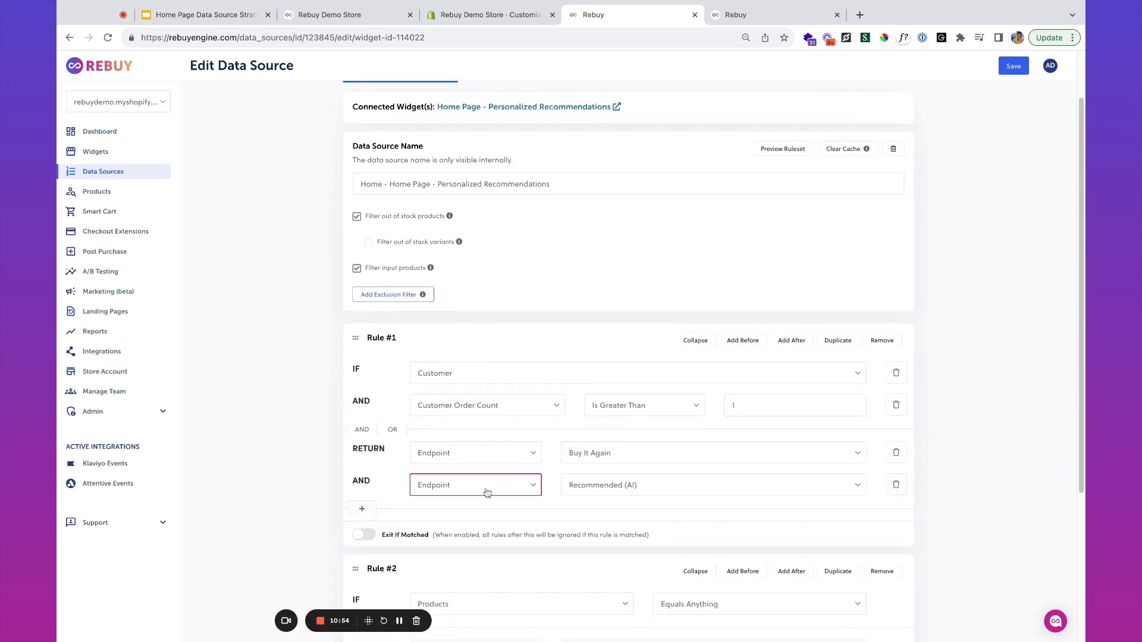
{"action": "left_click", "coordinate": [452, 506]}
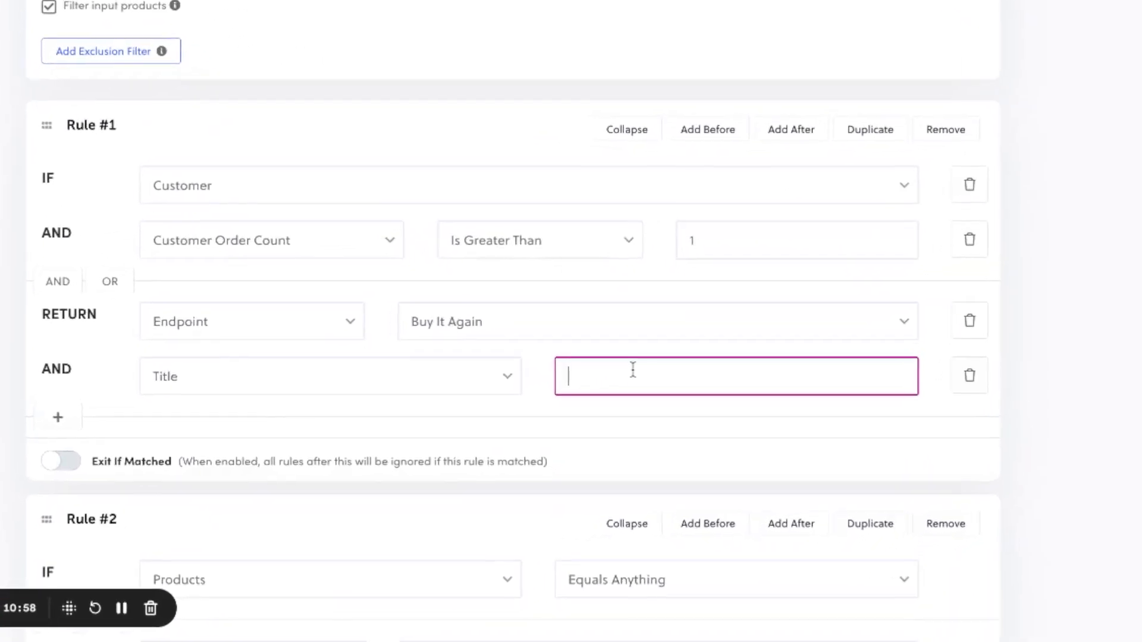
{"action": "type", "text": "Time to get more, xn"}
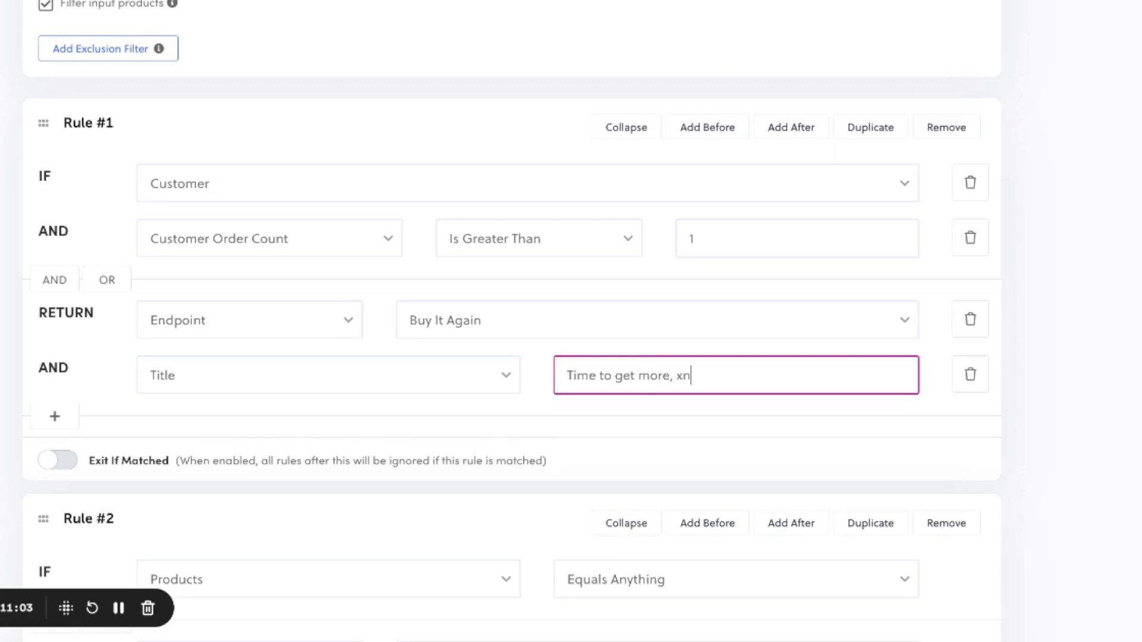
{"action": "type", "text": "{{ metadata.shopify_customer.first_name }}"}
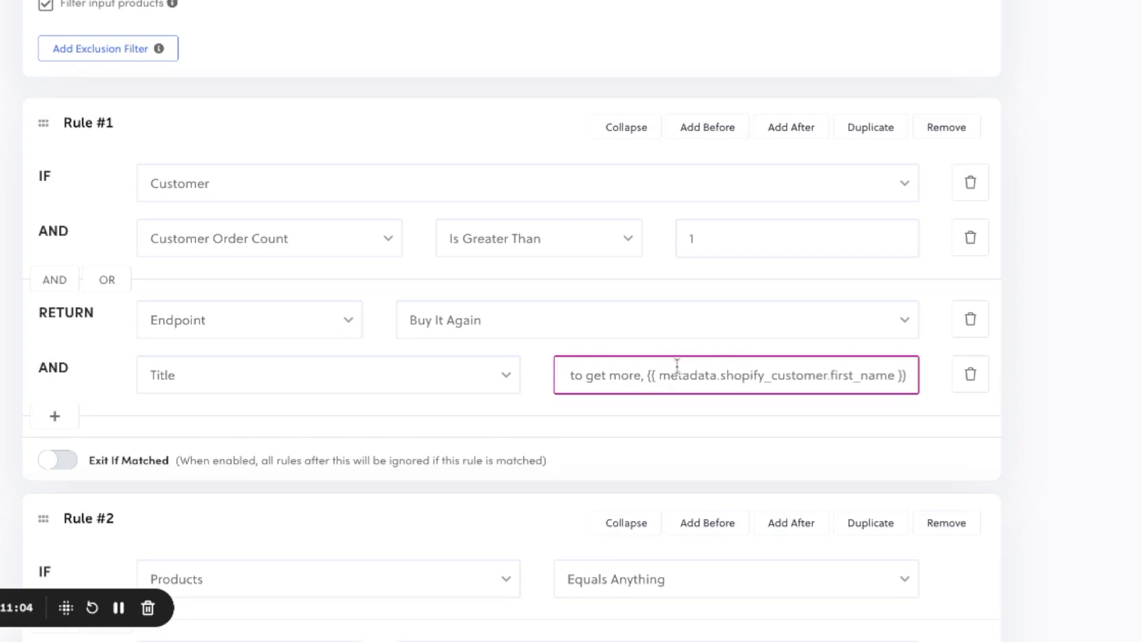
{"action": "left_click", "coordinate": [648, 375], "text": "shift"}
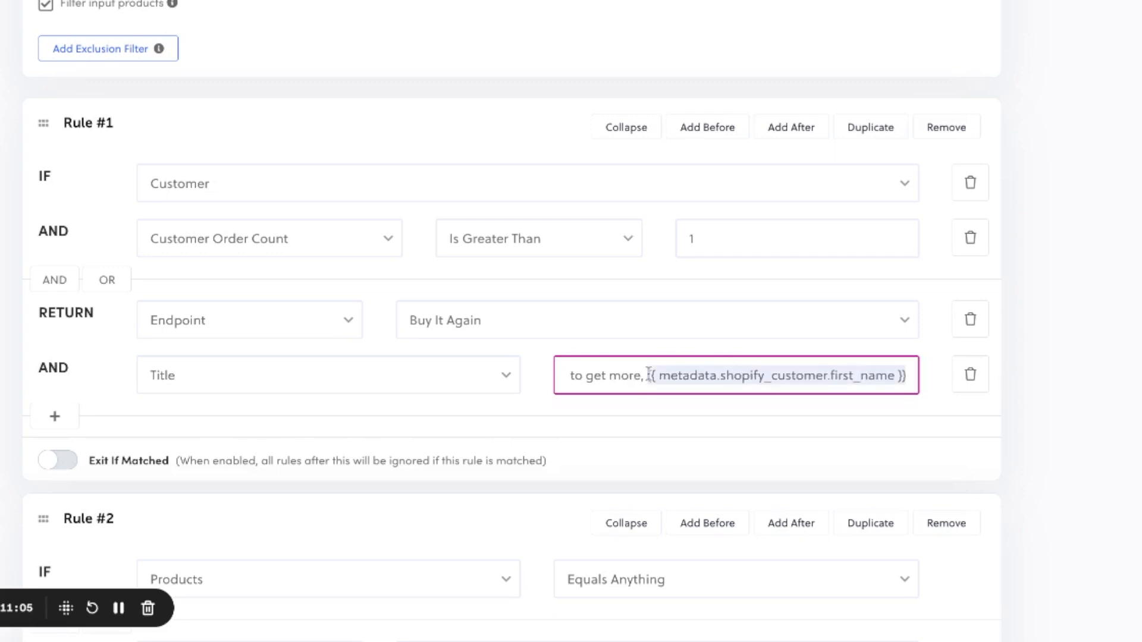
{"action": "left_click", "coordinate": [1075, 279]}
{"action": "left_click", "coordinate": [881, 375]}
{"action": "key", "text": "End"}
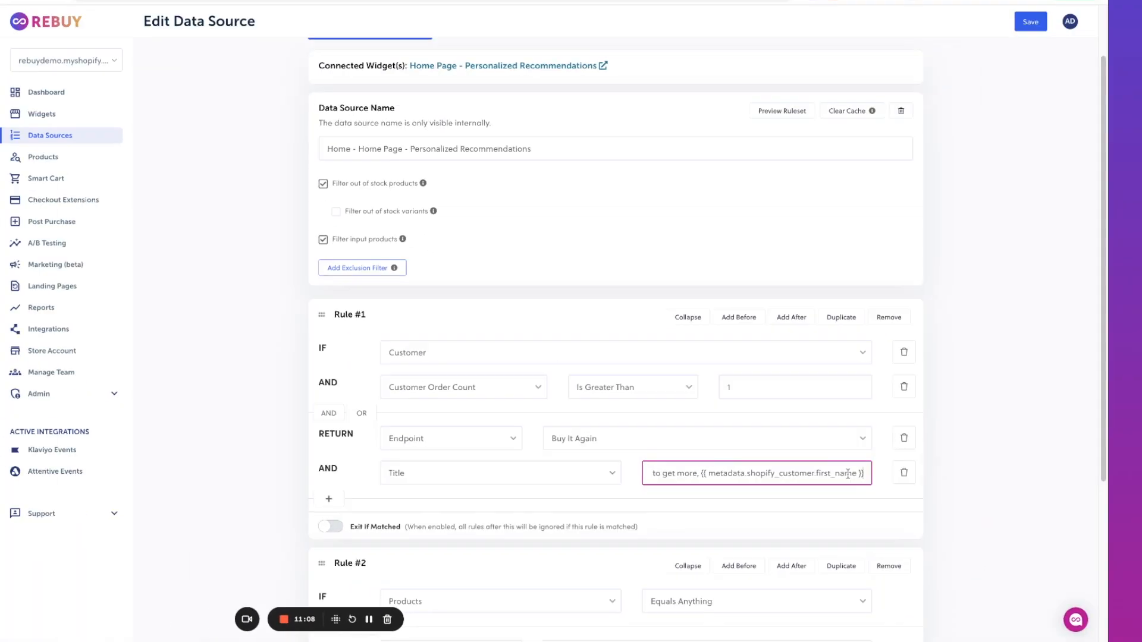
{"action": "type", "text": "?"}
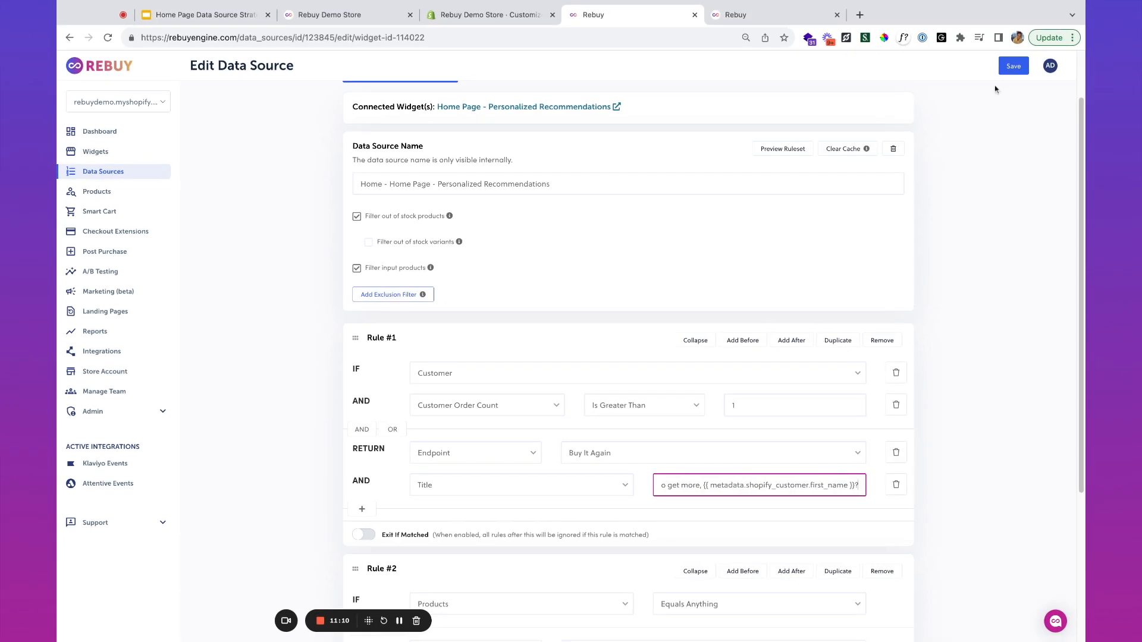
Save the data source and copy the widget ID of the connected "Home Page - Personalized Recommendations" widget.
{"action": "left_click", "coordinate": [1012, 67]}
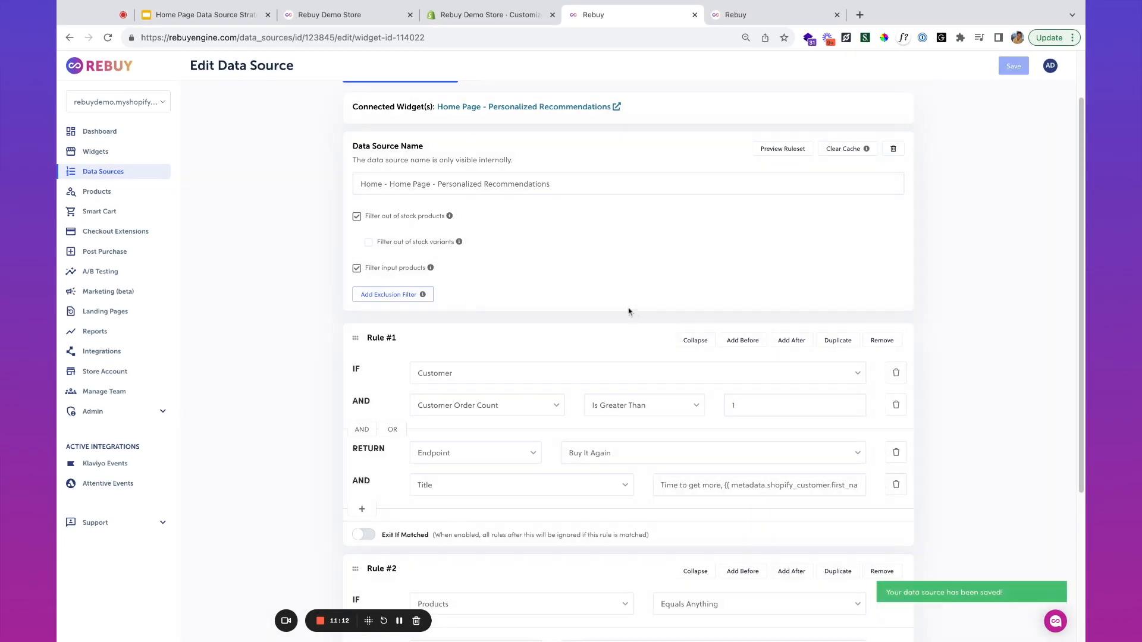
{"action": "scroll", "coordinate": [523, 143], "scroll_direction": "up", "scroll_amount": 2}
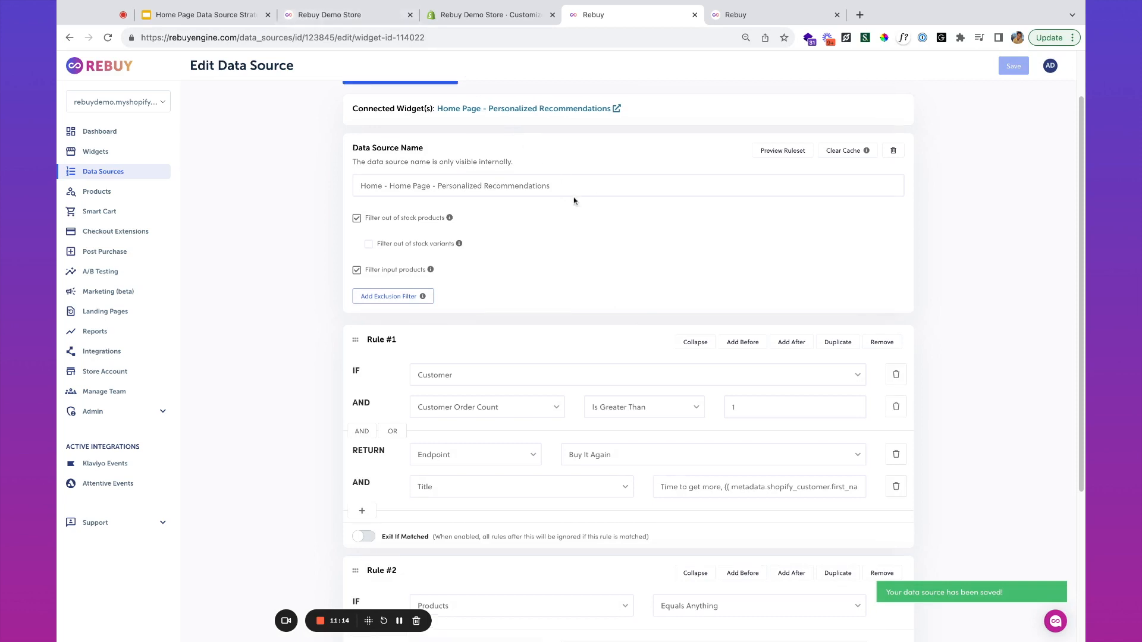
{"action": "left_click", "coordinate": [536, 181]}
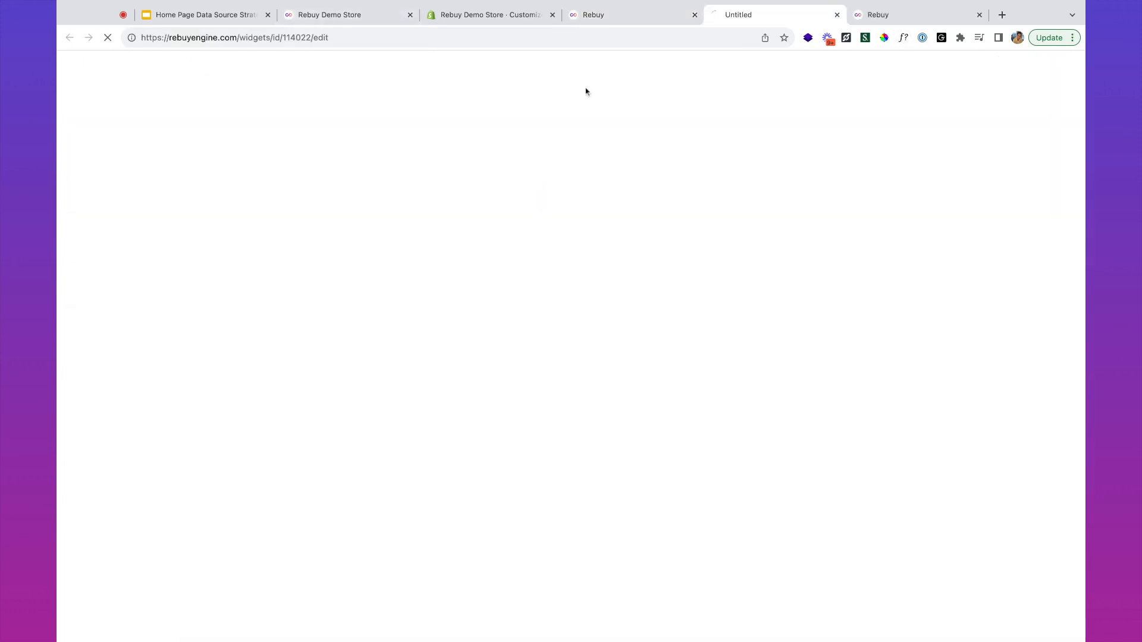
{"action": "double_click", "coordinate": [617, 144]}
{"action": "key", "text": "super+c"}
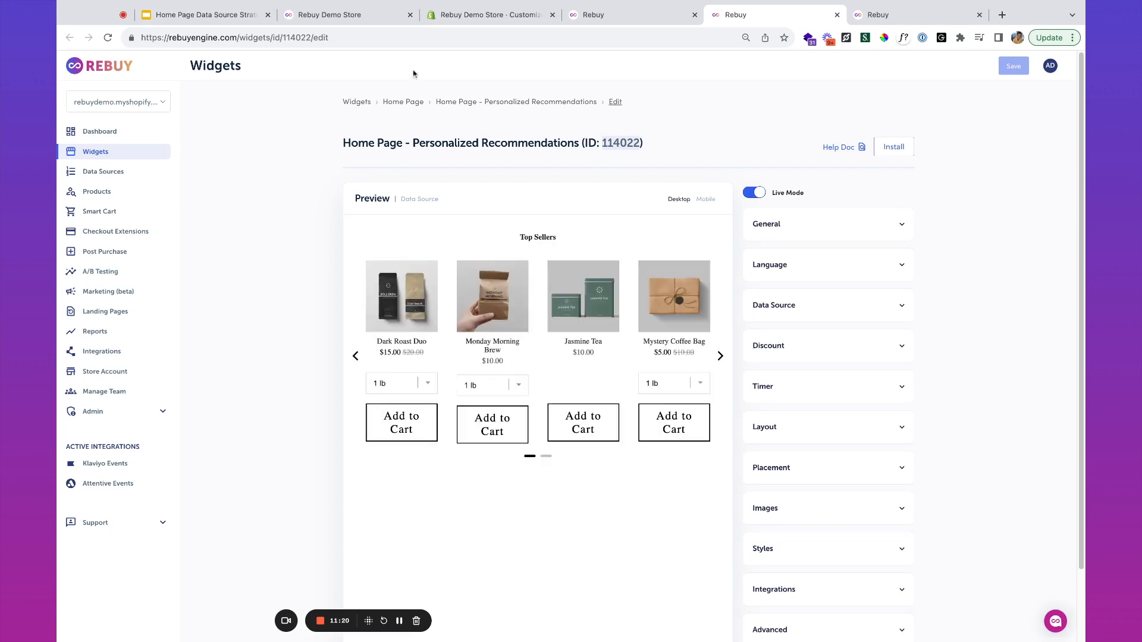
Switch to the Shopify theme editor, add a Rebuy Widget block with ID 114022 to Apps, save, and move it above the existing widget.
{"action": "left_click", "coordinate": [487, 14]}
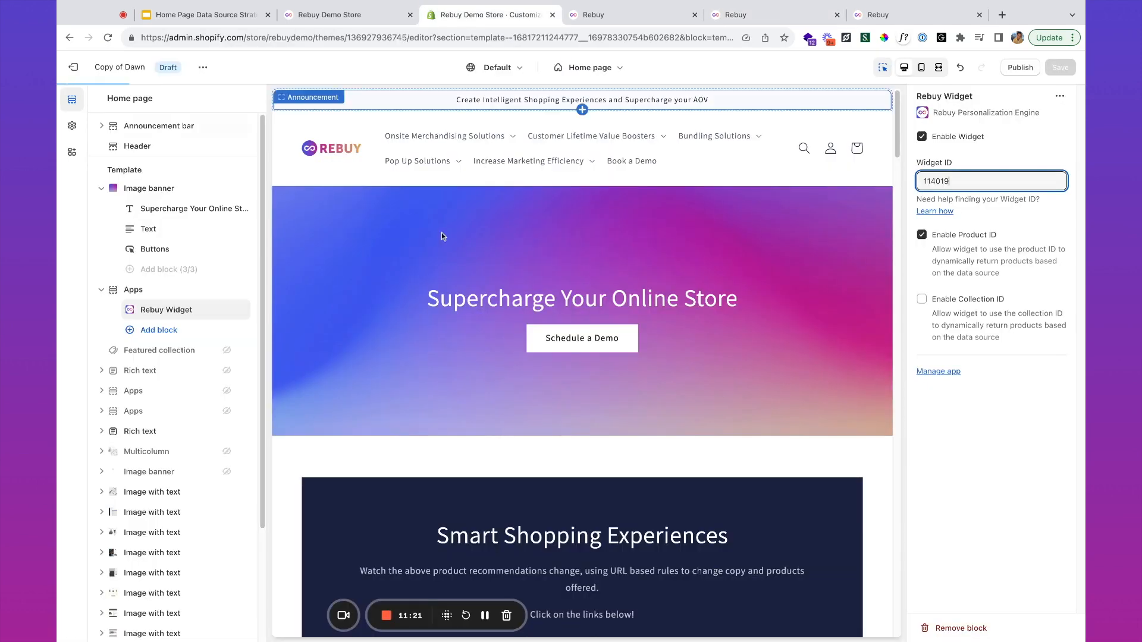
{"action": "left_click", "coordinate": [157, 330]}
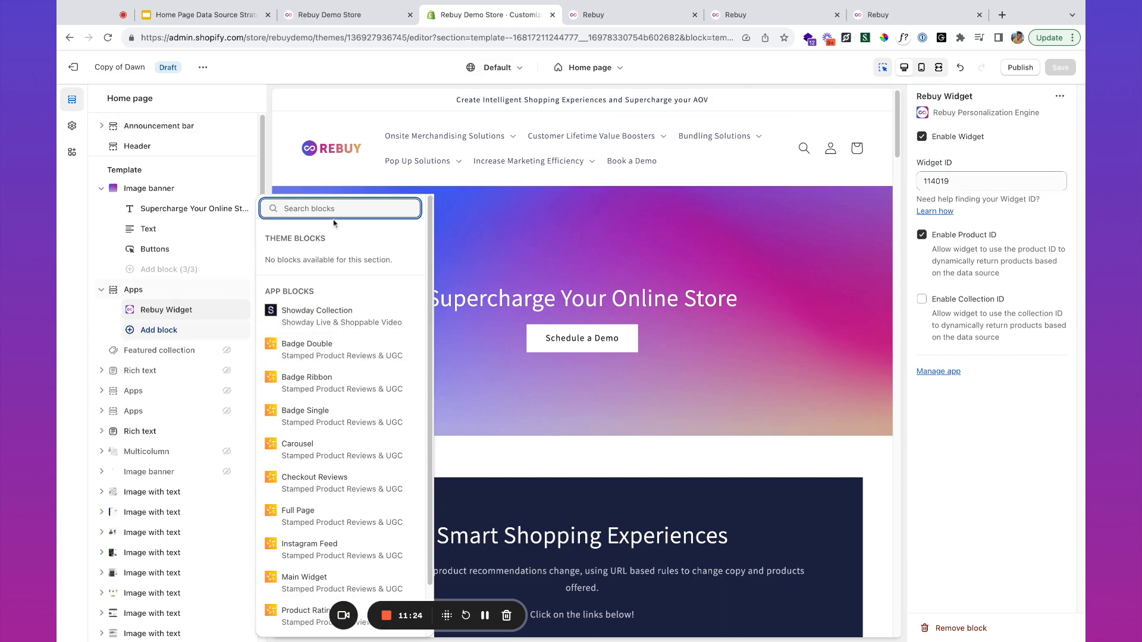
{"action": "type", "text": "rebuy"}
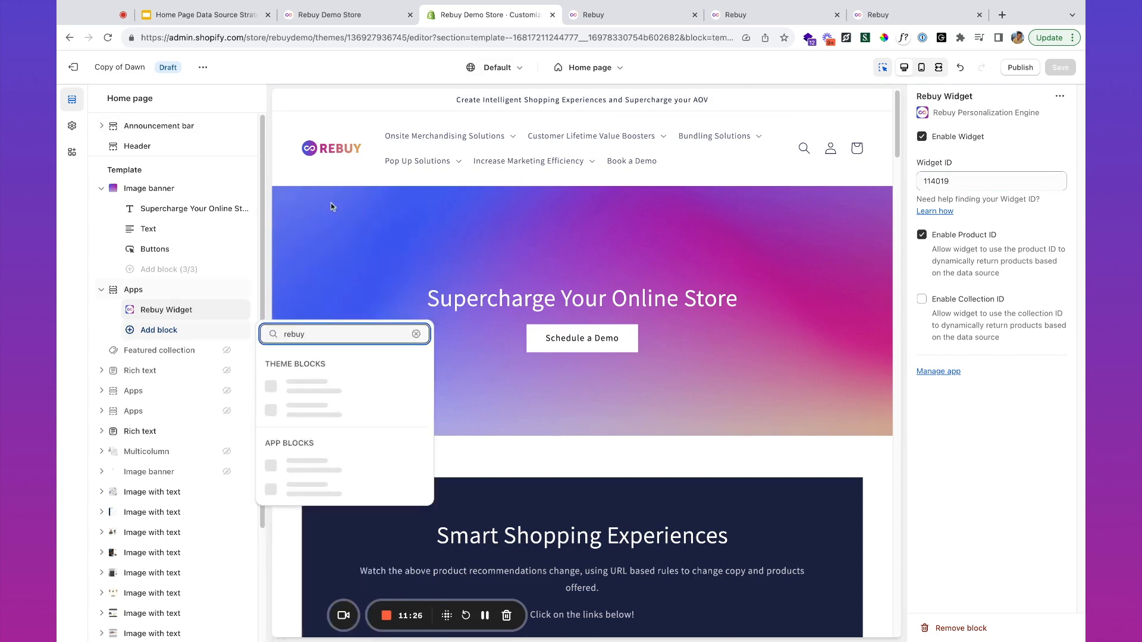
{"action": "left_click", "coordinate": [309, 497]}
{"action": "left_click", "coordinate": [943, 181]}
{"action": "key", "text": "super+v"}
{"action": "left_click", "coordinate": [1061, 67]}
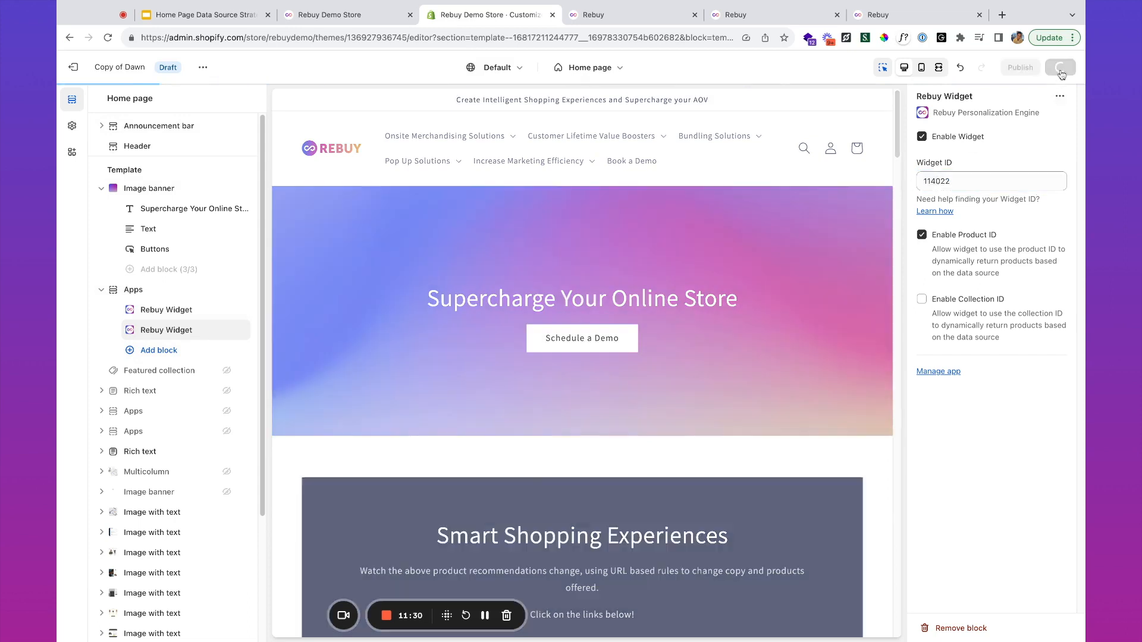
{"action": "left_click_drag", "start_coordinate": [246, 330], "coordinate": [245, 311]}
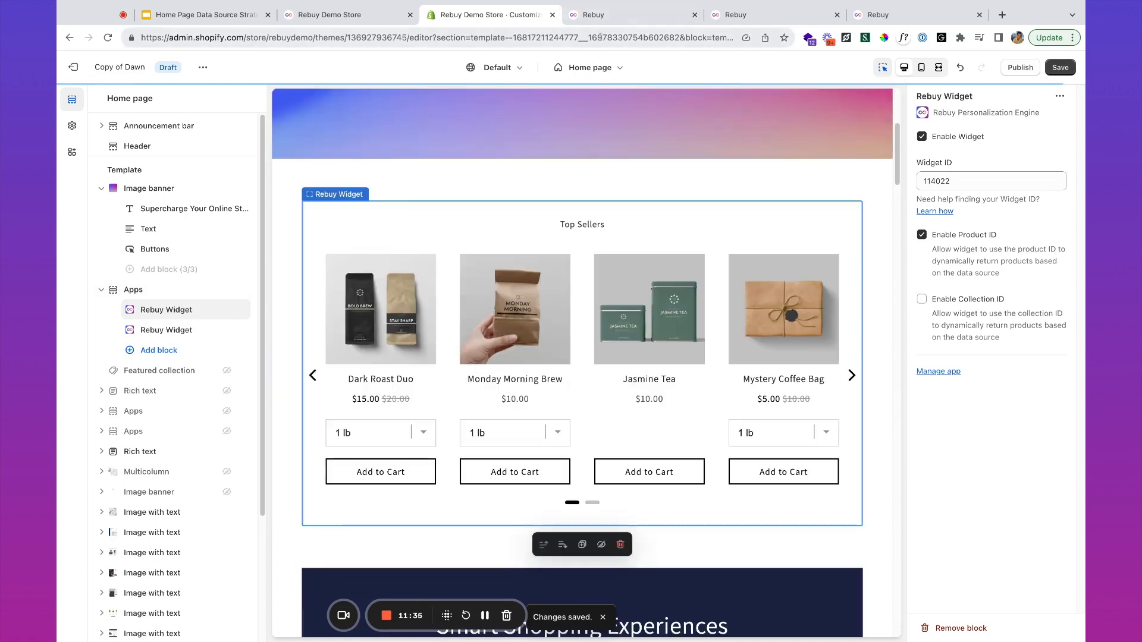
Switch to the demo store home page and go through the products in the personalized recommendations carousel.
{"action": "left_click", "coordinate": [330, 15]}
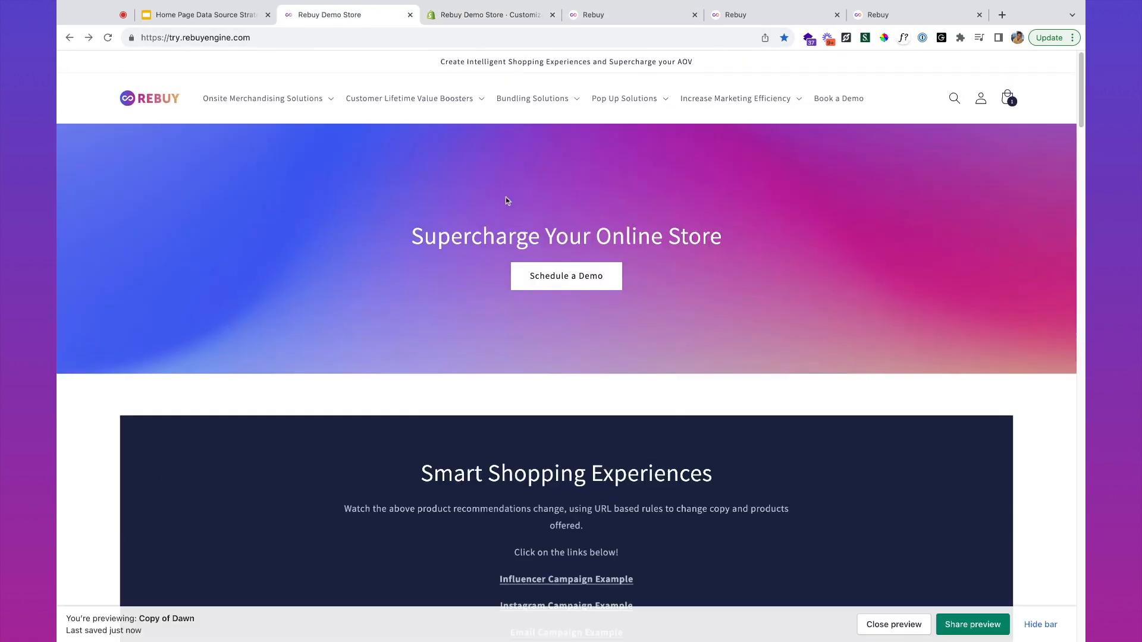
{"action": "scroll", "coordinate": [542, 213], "scroll_direction": "down", "scroll_amount": 3}
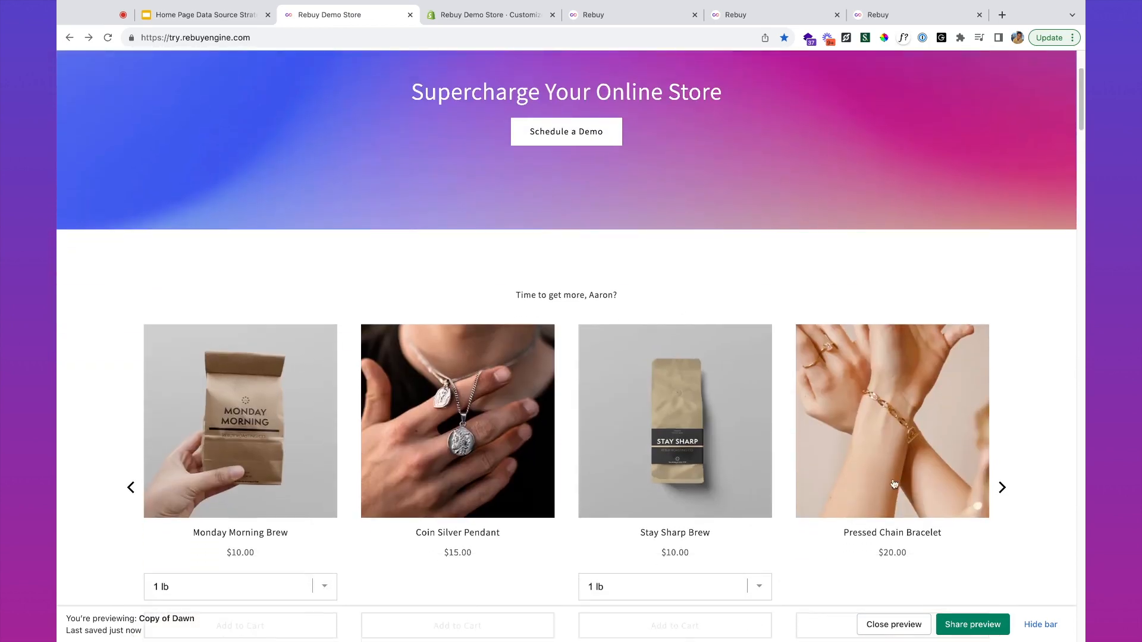
{"action": "left_click", "coordinate": [1002, 488]}
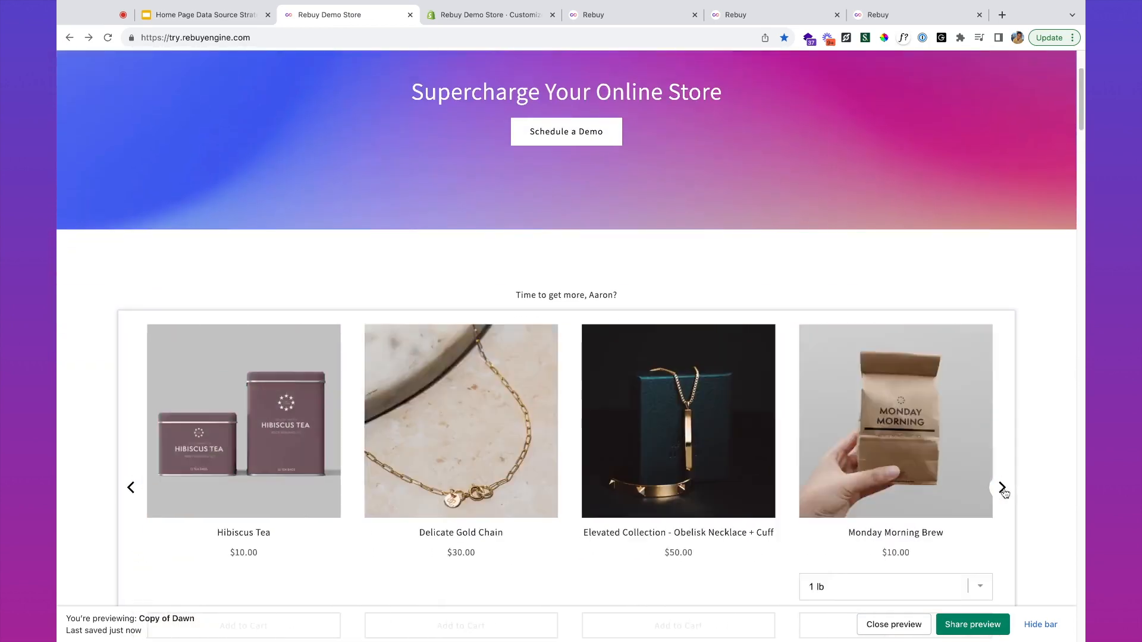
{"action": "left_click", "coordinate": [1003, 488]}
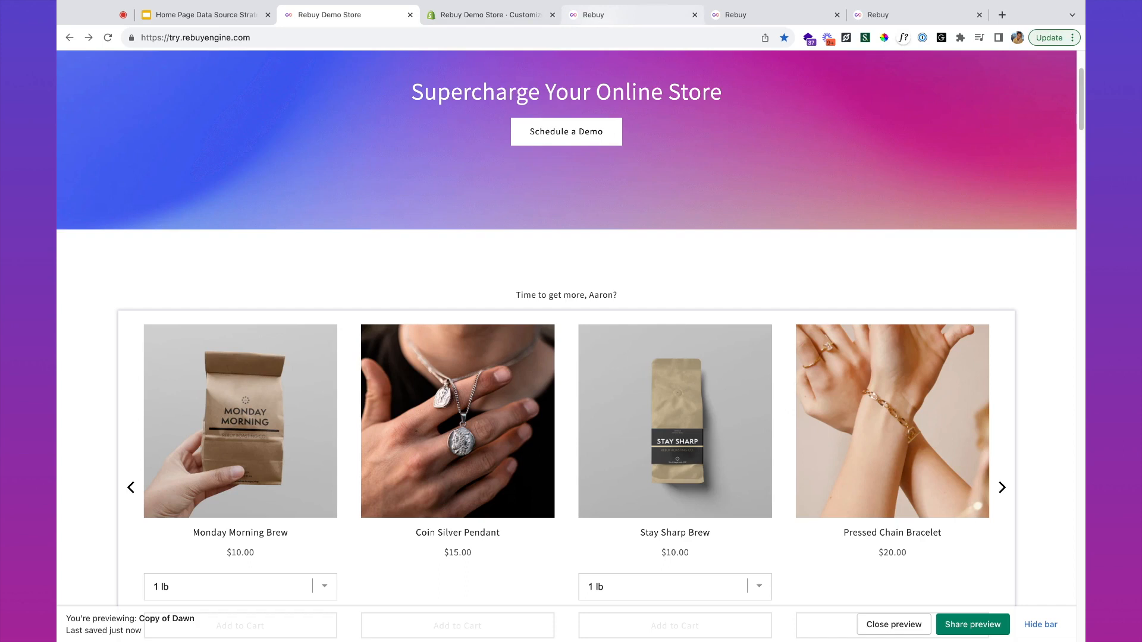
Return to the Rebuy data source, add a Product Limit output of 2 products to Rule #1, and save.
{"action": "left_click", "coordinate": [601, 13]}
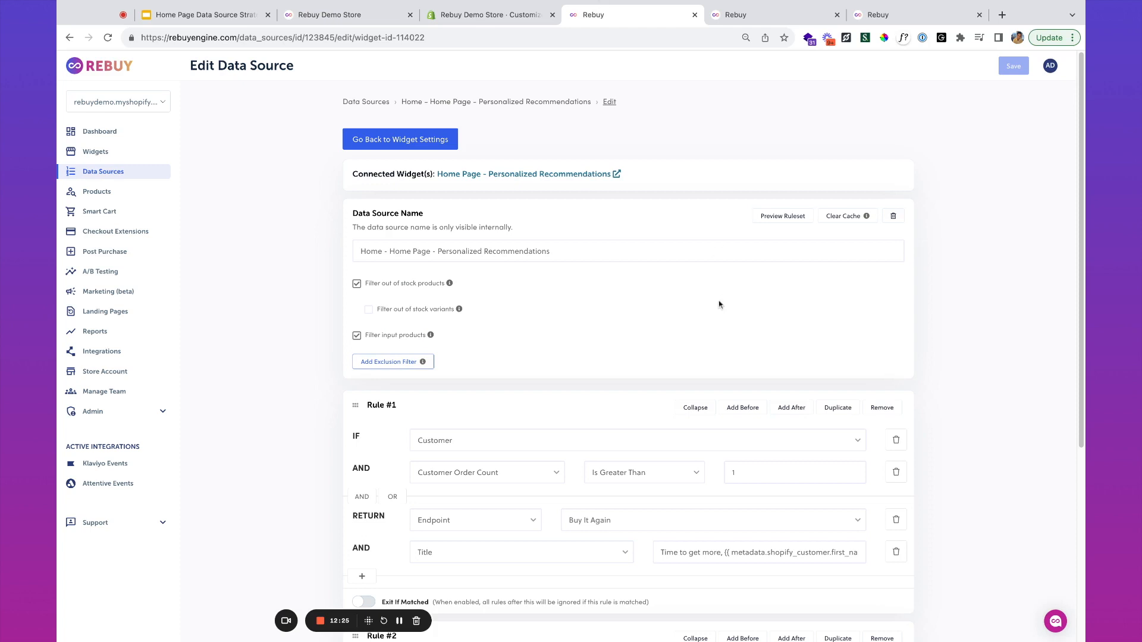
{"action": "scroll", "coordinate": [730, 305], "scroll_direction": "down", "scroll_amount": 5}
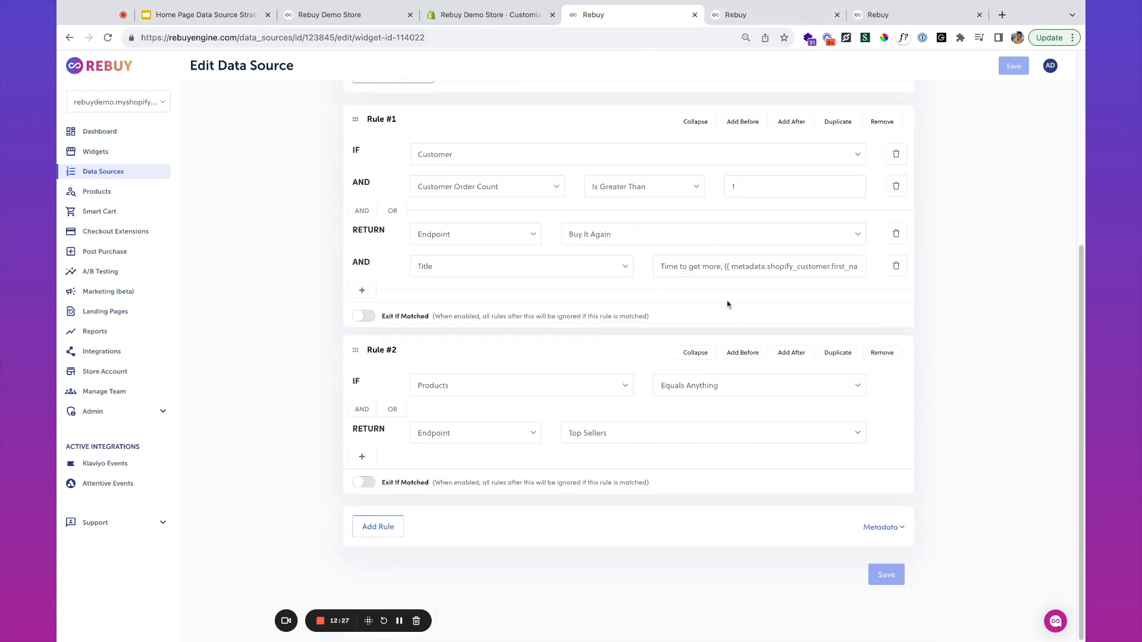
{"action": "left_click", "coordinate": [362, 290]}
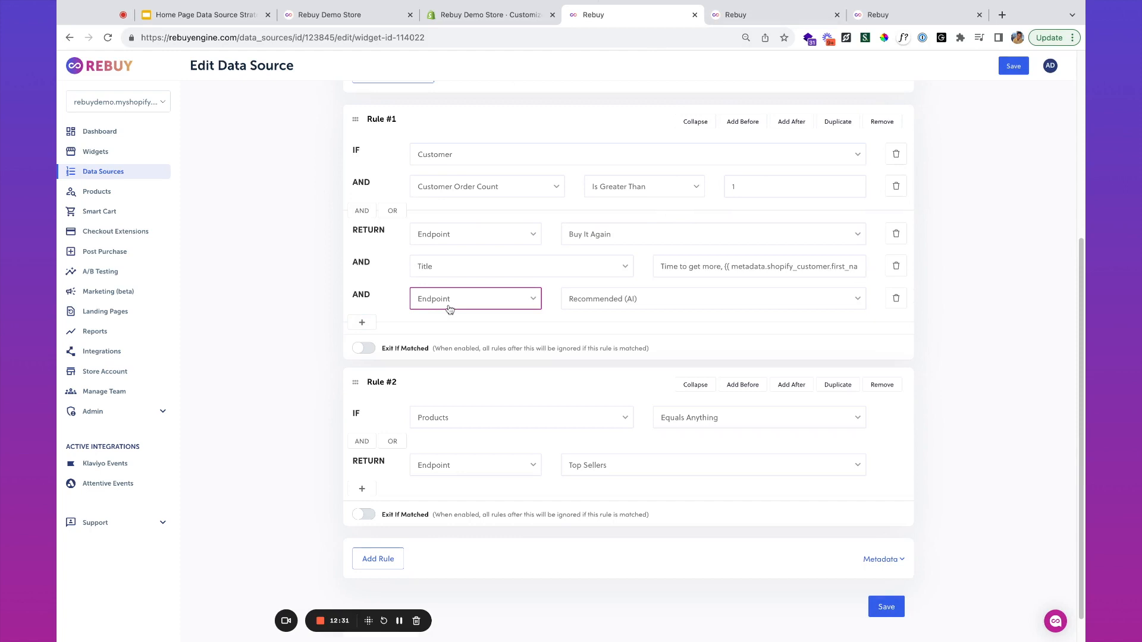
{"action": "left_click", "coordinate": [452, 357]}
{"action": "left_click", "coordinate": [676, 292]}
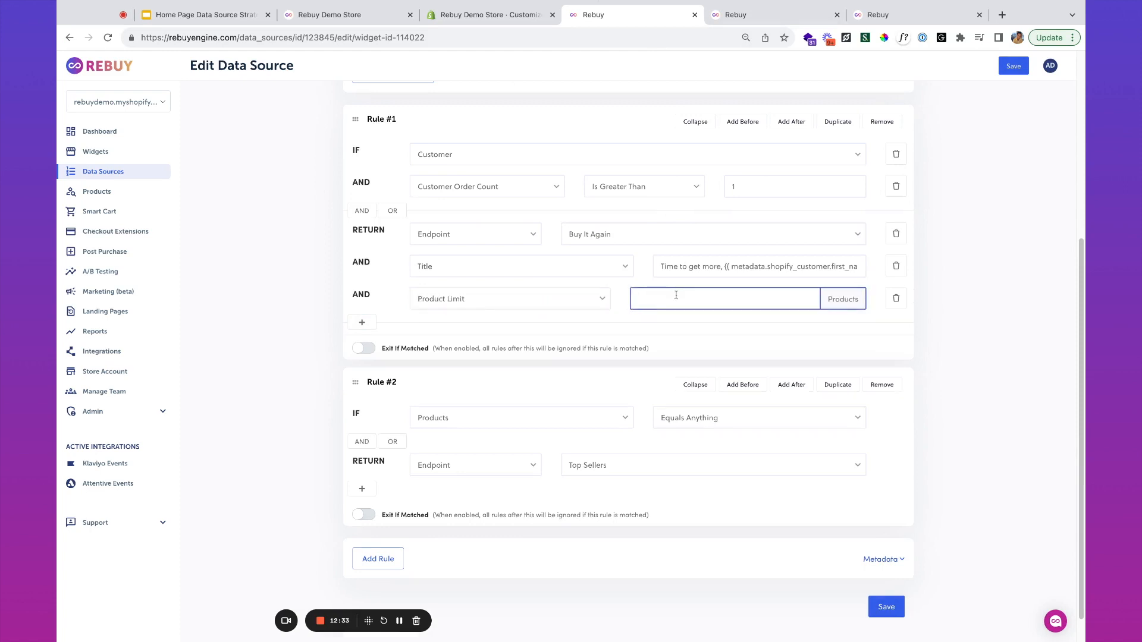
{"action": "type", "text": "2"}
{"action": "left_click", "coordinate": [1018, 268]}
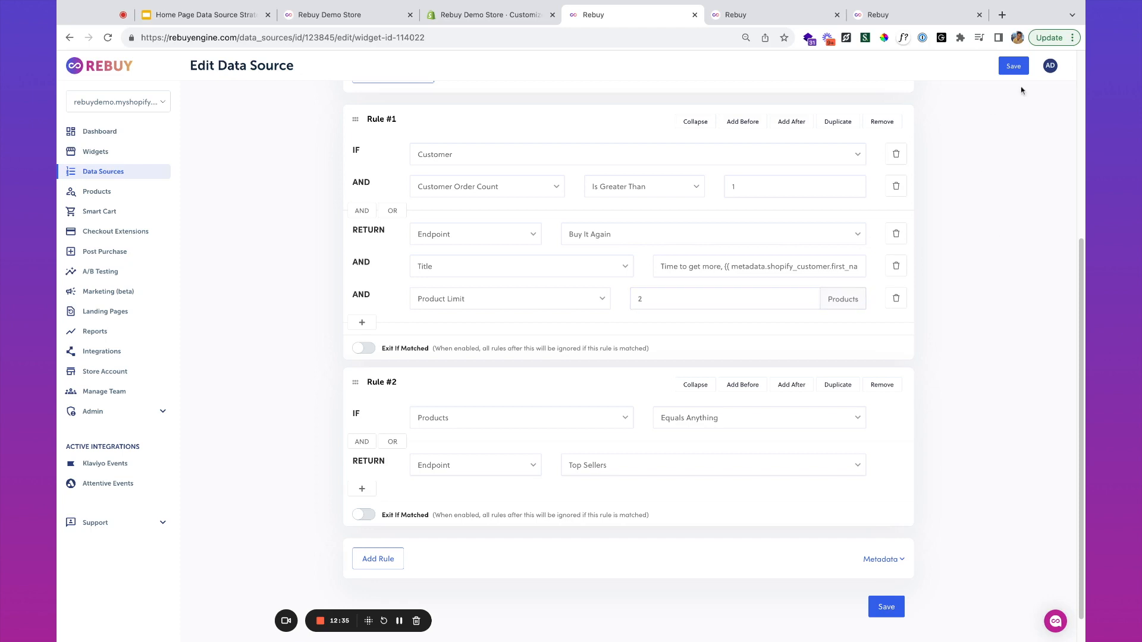
{"action": "left_click", "coordinate": [1015, 68]}
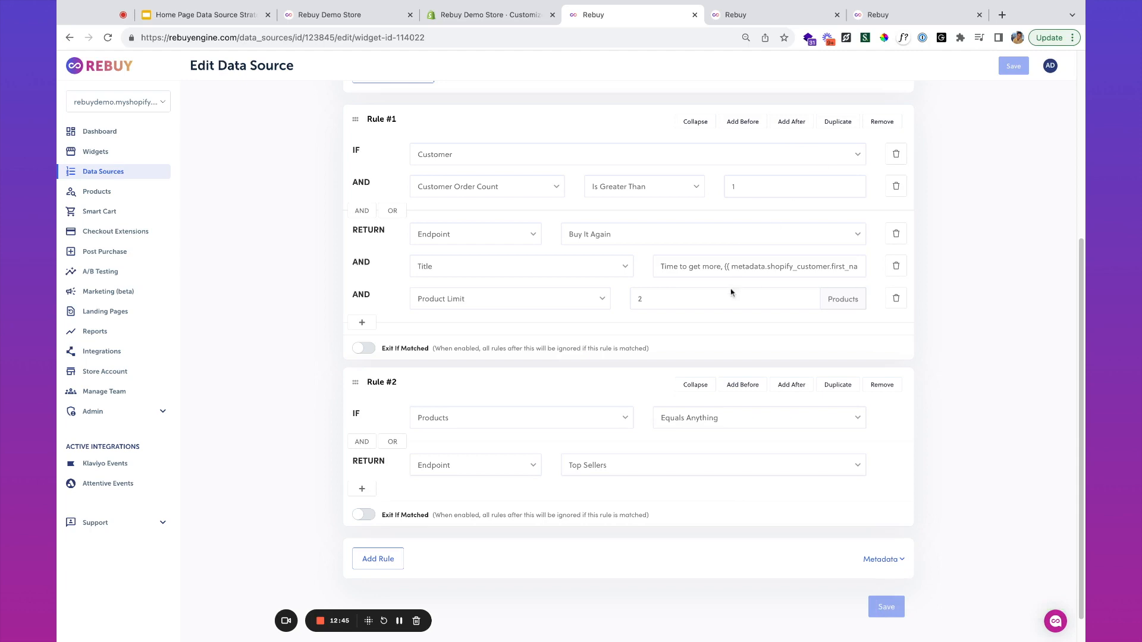
Duplicate Rule #1 and make the new Rule #2 return the Trending Products endpoint.
{"action": "left_click", "coordinate": [838, 122]}
{"action": "scroll", "coordinate": [753, 410], "scroll_direction": "down", "scroll_amount": 2}
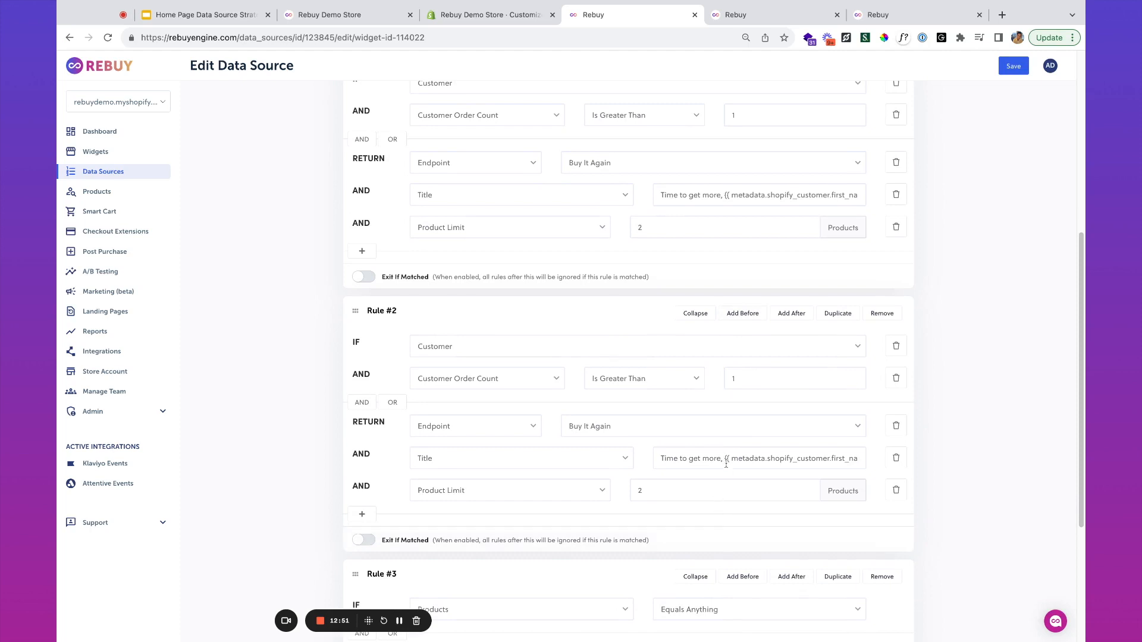
{"action": "left_click", "coordinate": [695, 432]}
{"action": "left_click", "coordinate": [755, 378]}
Duplicate Rule #2, make the new Rule #3 return the Top Sellers endpoint, and save the data source.
{"action": "scroll", "coordinate": [859, 421], "scroll_direction": "up", "scroll_amount": 5}
{"action": "scroll", "coordinate": [850, 276], "scroll_direction": "down", "scroll_amount": 8}
{"action": "scroll", "coordinate": [842, 250], "scroll_direction": "up", "scroll_amount": 3}
{"action": "left_click", "coordinate": [842, 250]}
{"action": "scroll", "coordinate": [633, 421], "scroll_direction": "down", "scroll_amount": 3}
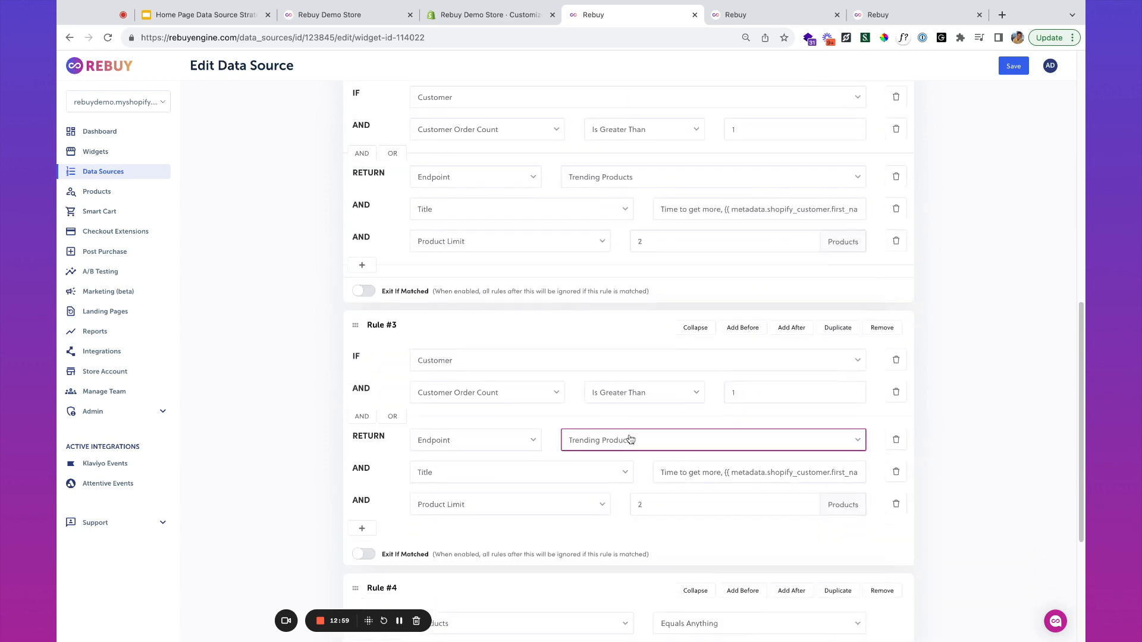
{"action": "left_click", "coordinate": [798, 435]}
{"action": "scroll", "coordinate": [798, 435], "scroll_direction": "down", "scroll_amount": 2}
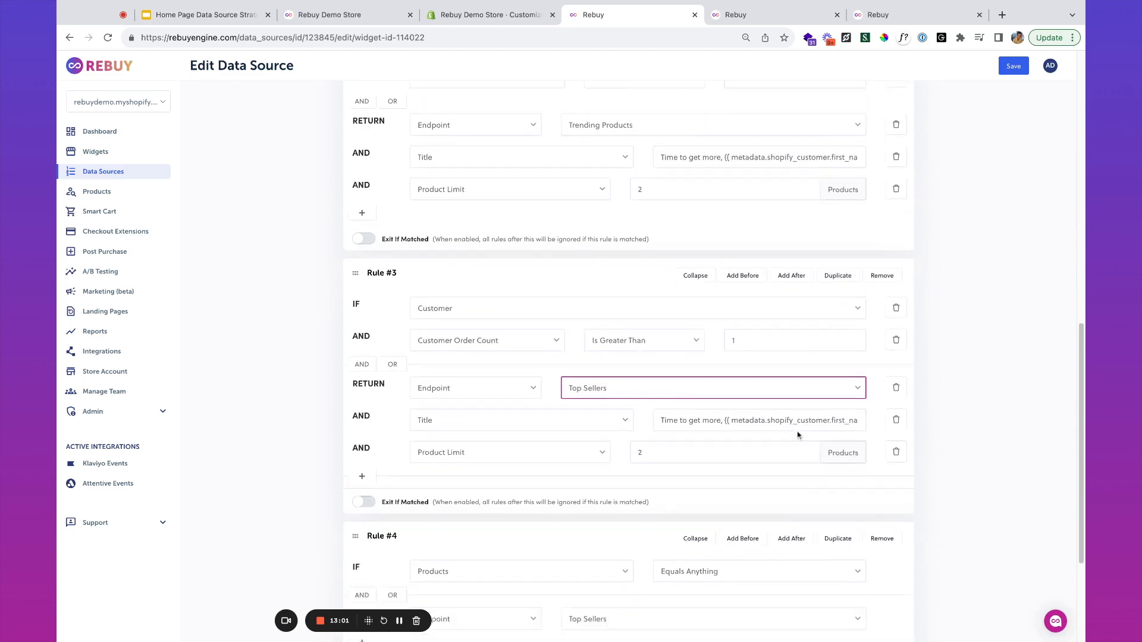
{"action": "left_click", "coordinate": [1013, 66]}
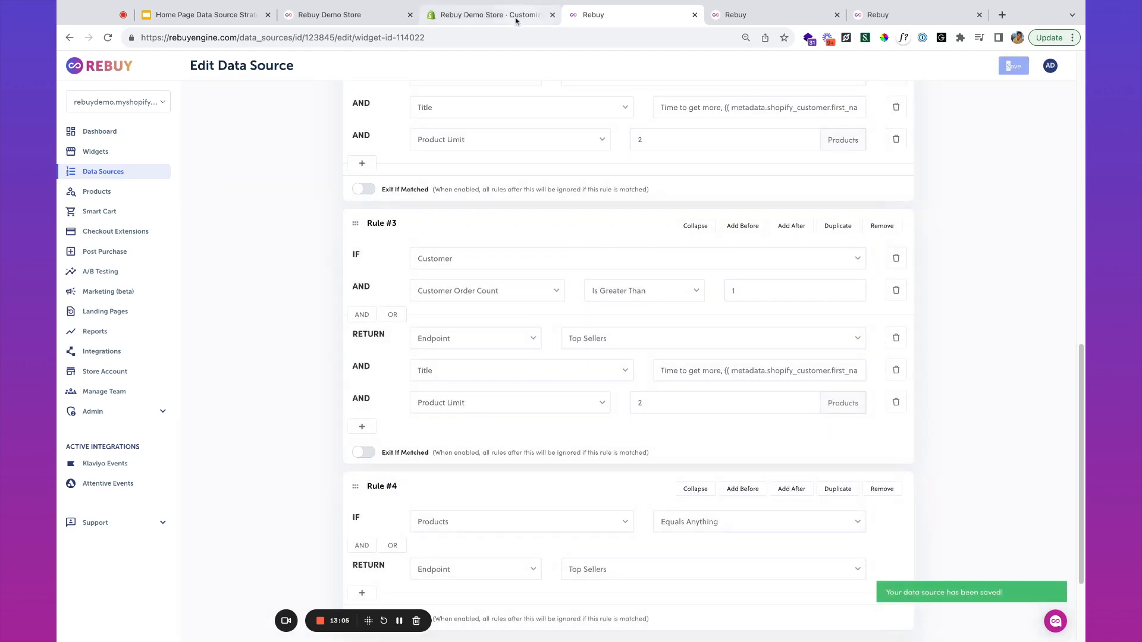
Reload the demo store home page, check the products in the recommendations carousel, and consult the Home Page Data Source Strategies slide.
{"action": "left_click", "coordinate": [309, 16]}
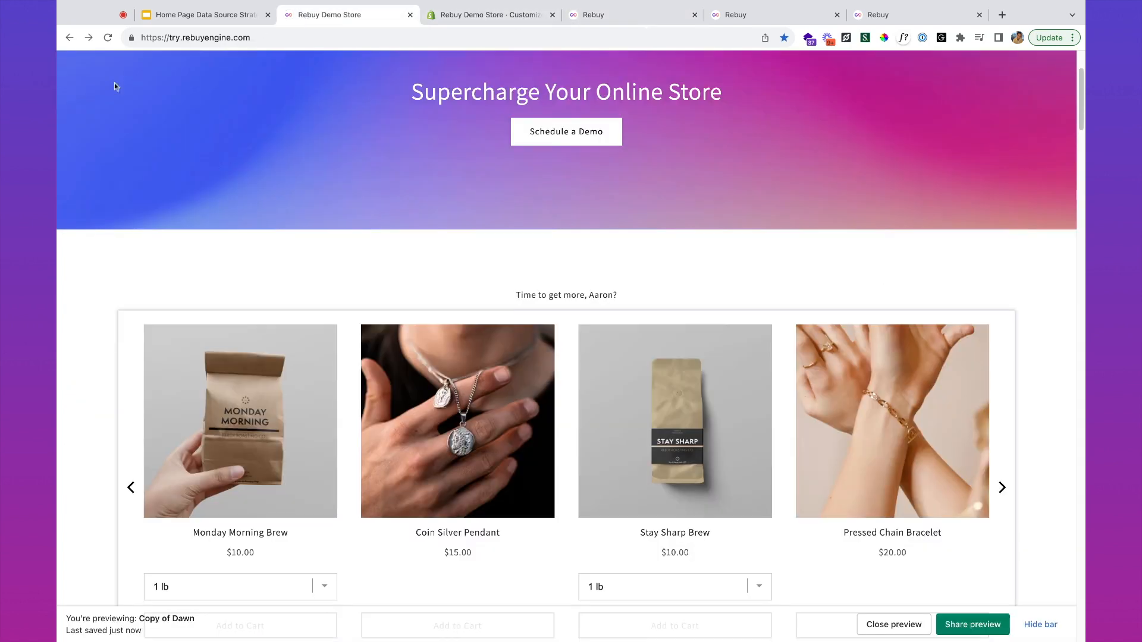
{"action": "left_click", "coordinate": [107, 38]}
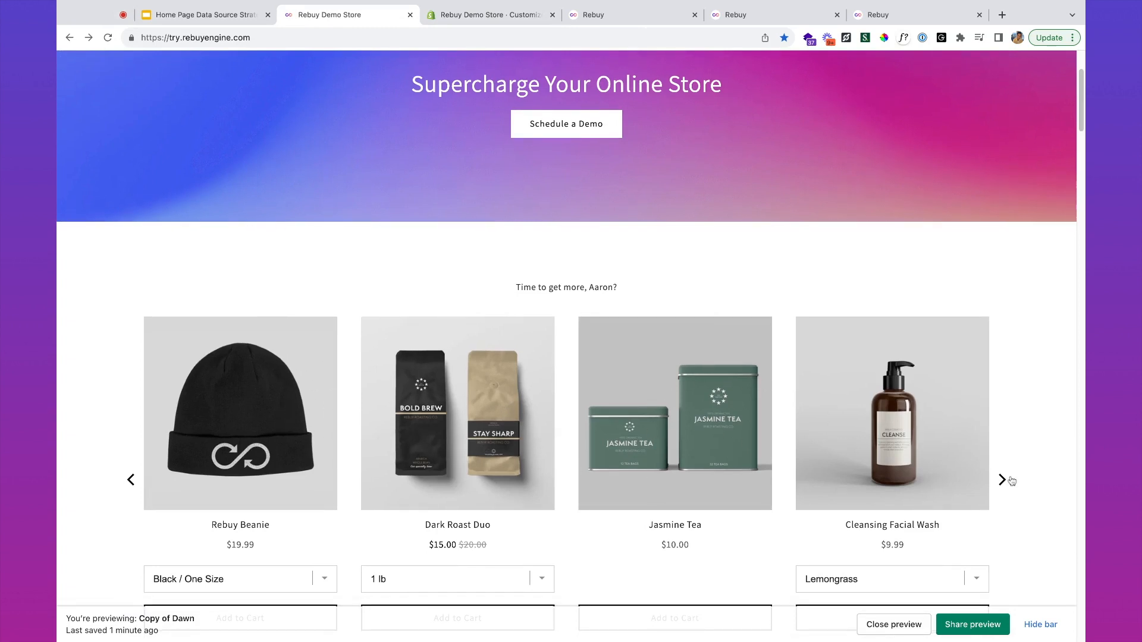
{"action": "left_click", "coordinate": [1003, 480]}
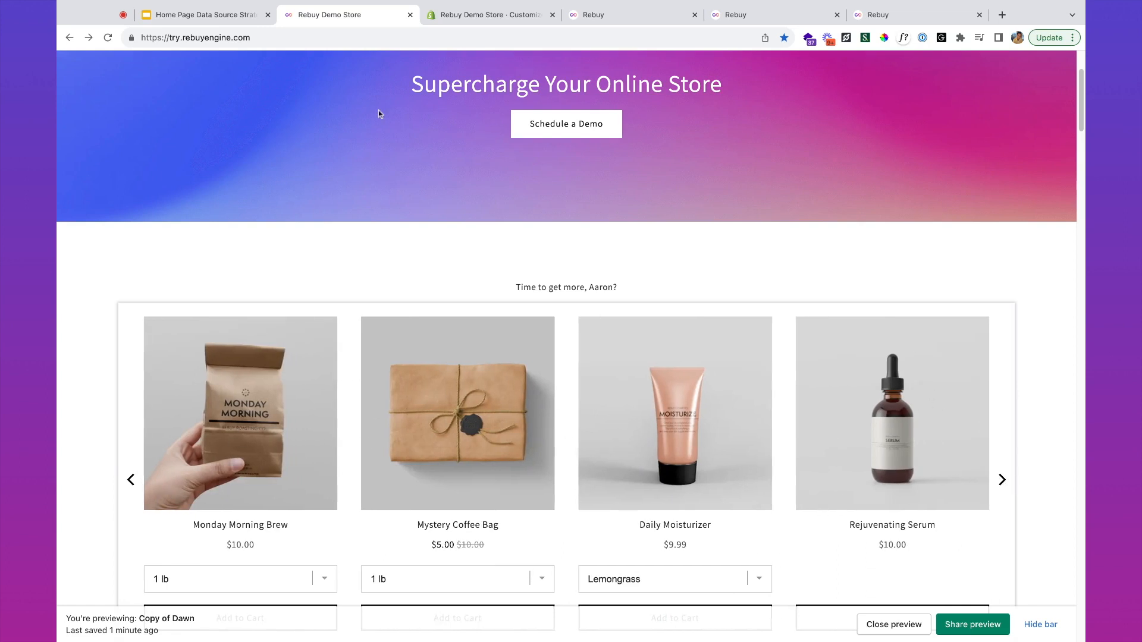
{"action": "left_click", "coordinate": [236, 22]}
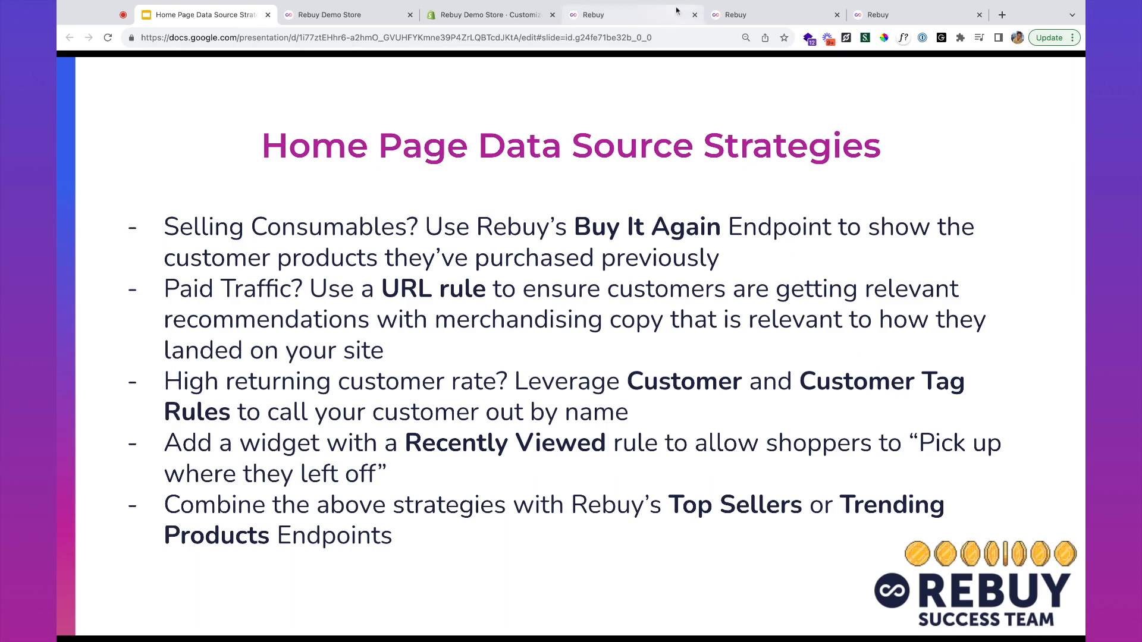
Return to the Rebuy data source and insert a rule before Rule #1, conditioned on Customer Tags Contains Any "mens".
{"action": "left_click", "coordinate": [639, 17]}
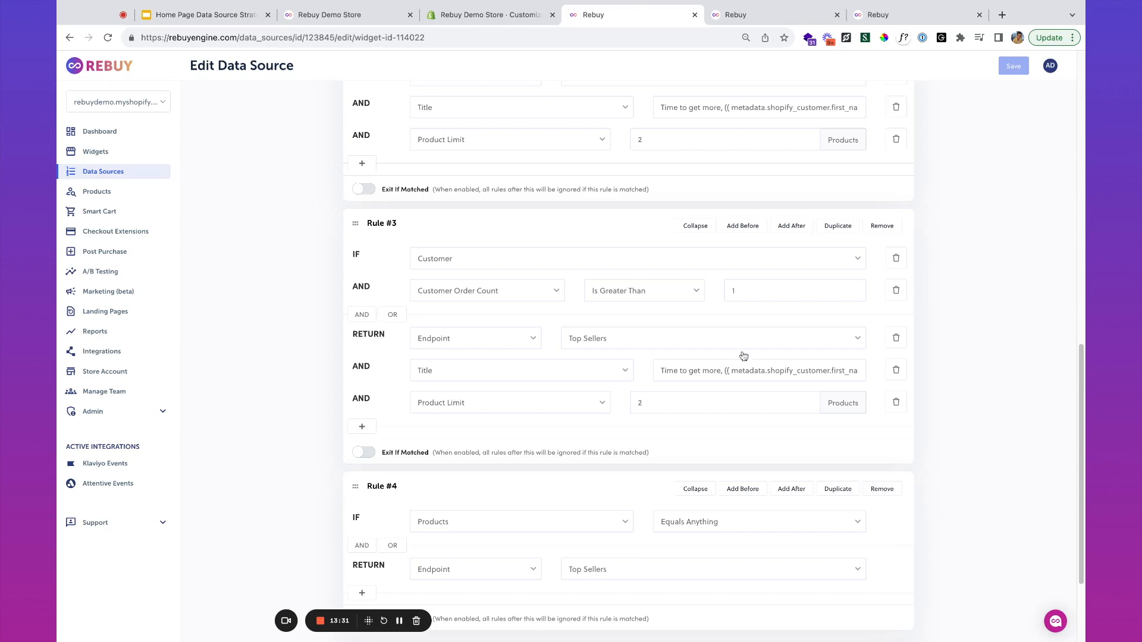
{"action": "scroll", "coordinate": [727, 362], "scroll_direction": "up", "scroll_amount": 1}
{"action": "scroll", "coordinate": [726, 361], "scroll_direction": "up", "scroll_amount": 10}
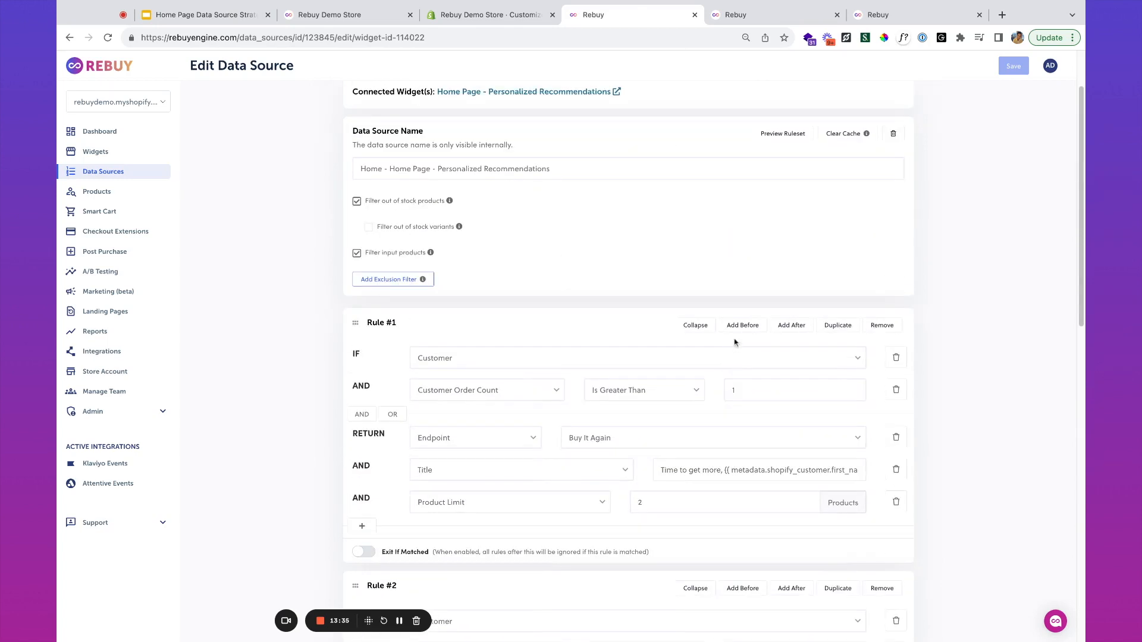
{"action": "left_click", "coordinate": [743, 326]}
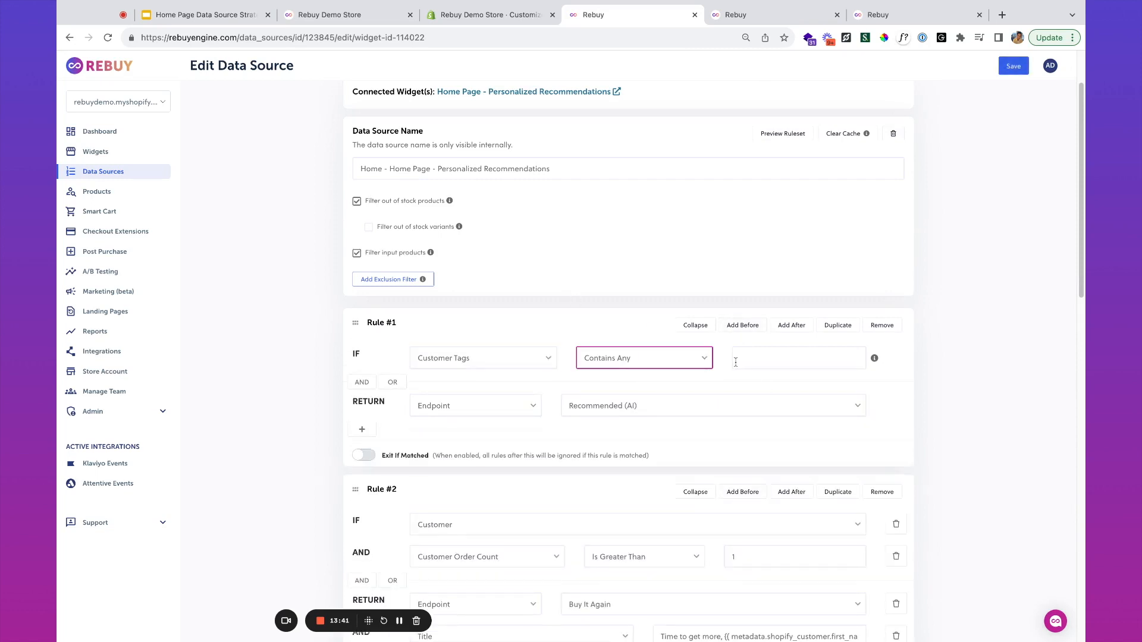
{"action": "left_click", "coordinate": [744, 363]}
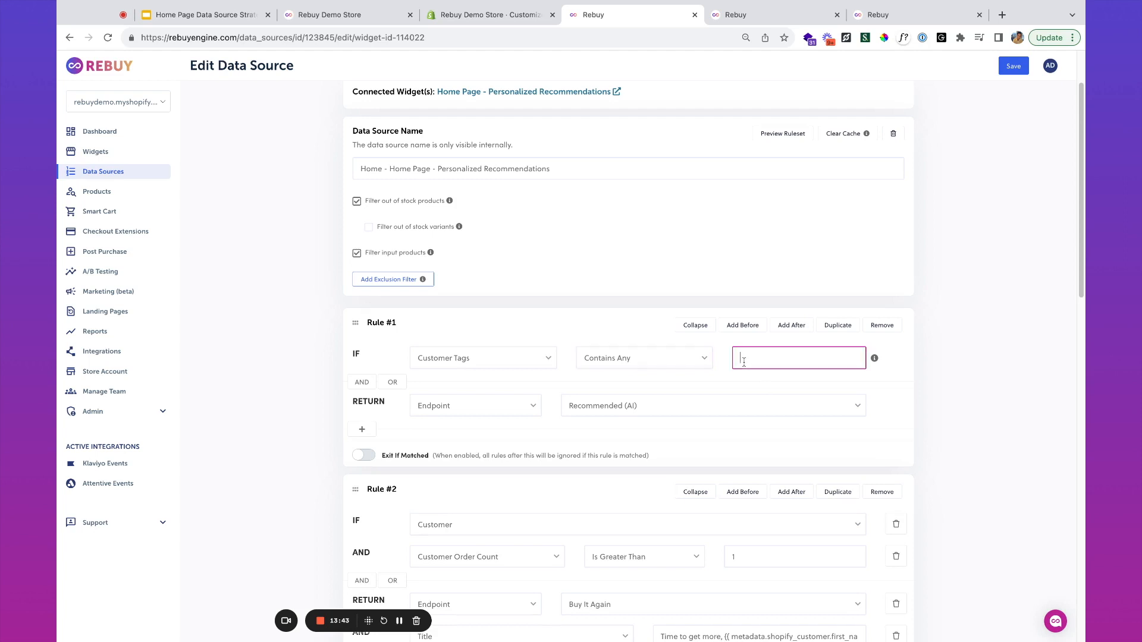
{"action": "type", "text": "mens"}
Make the new Rule #1 return Products with Tags that Contains "mens".
{"action": "left_click", "coordinate": [513, 412]}
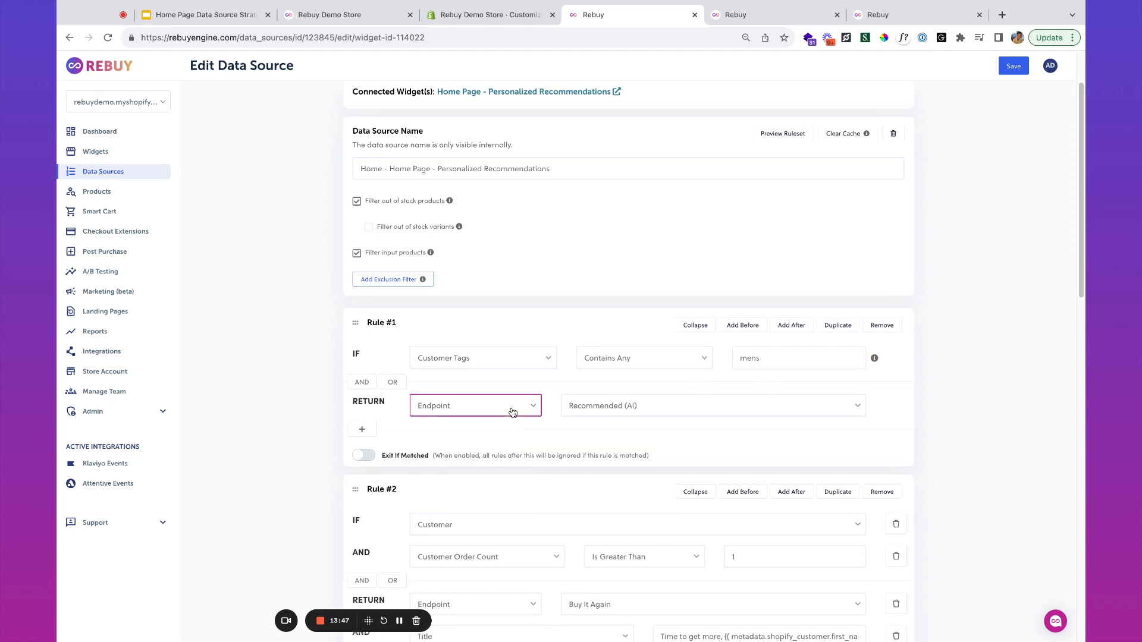
{"action": "left_click", "coordinate": [513, 413]}
{"action": "left_click", "coordinate": [692, 416]}
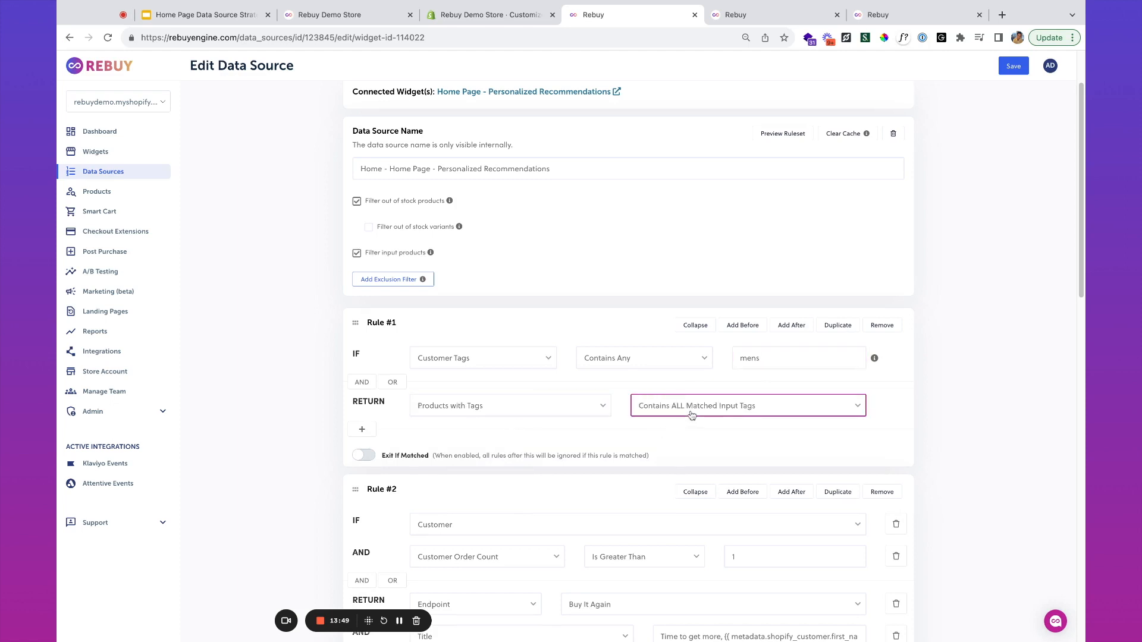
{"action": "left_click", "coordinate": [692, 416]}
{"action": "left_click", "coordinate": [761, 405]}
{"action": "type", "text": "mens"}
Duplicate Rule #1 and change both the customer tag and the returned product tag in the new Rule #2 to "womens".
{"action": "left_click", "coordinate": [838, 326]}
{"action": "left_click", "coordinate": [741, 526]}
{"action": "type", "text": "wo"}
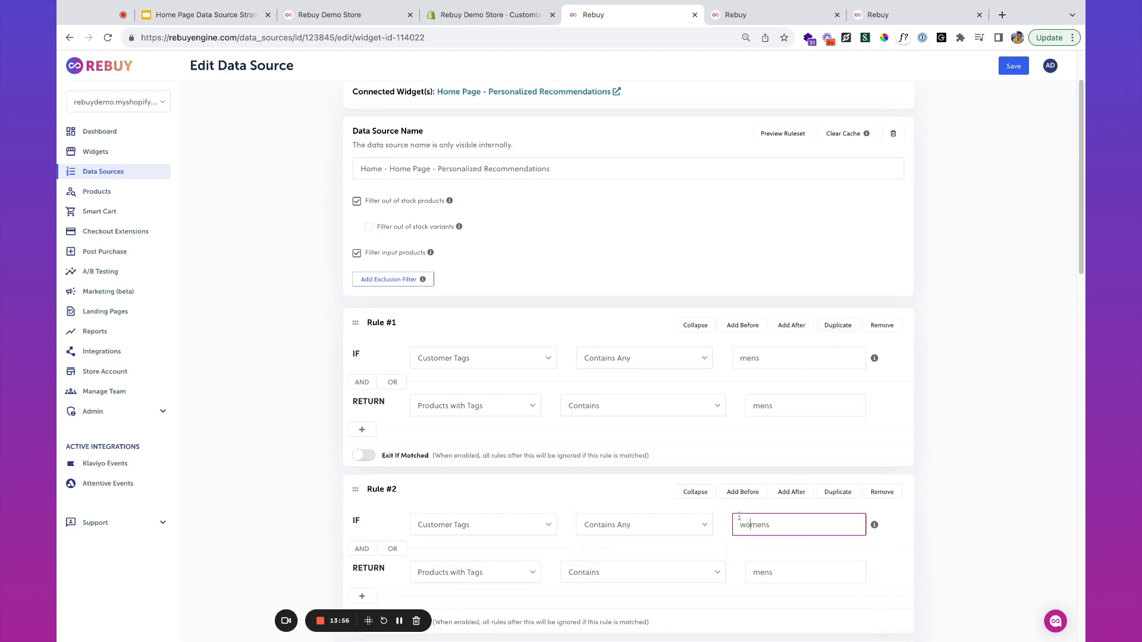
{"action": "left_click", "coordinate": [754, 572]}
{"action": "type", "text": "wo"}
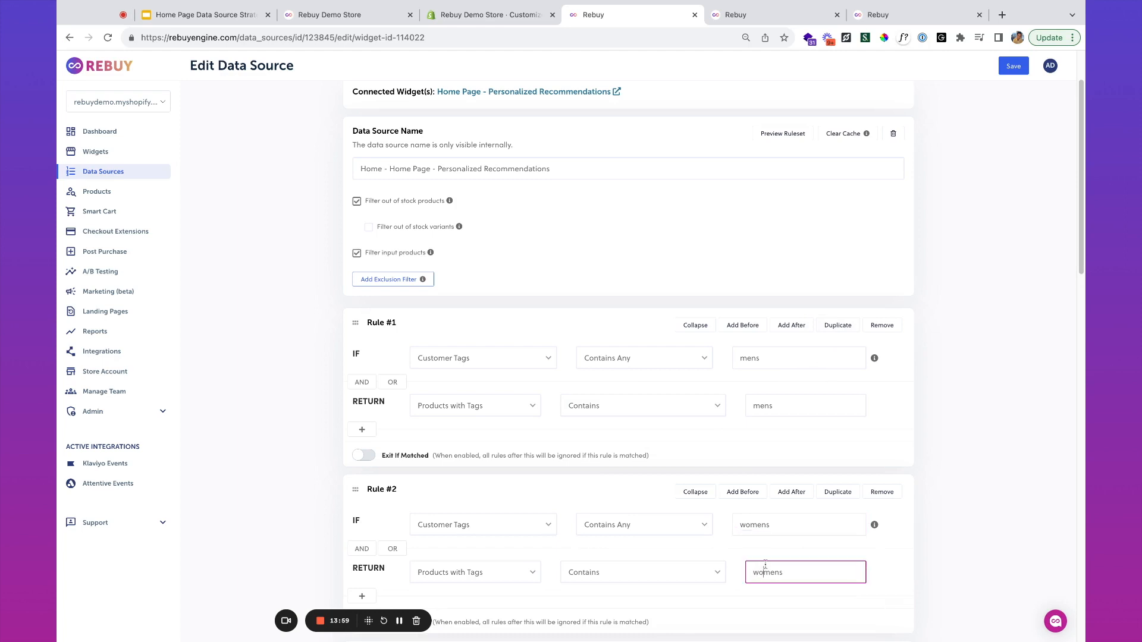
Save the data source with its mens and womens customer tag rules.
{"action": "left_click", "coordinate": [1014, 66]}
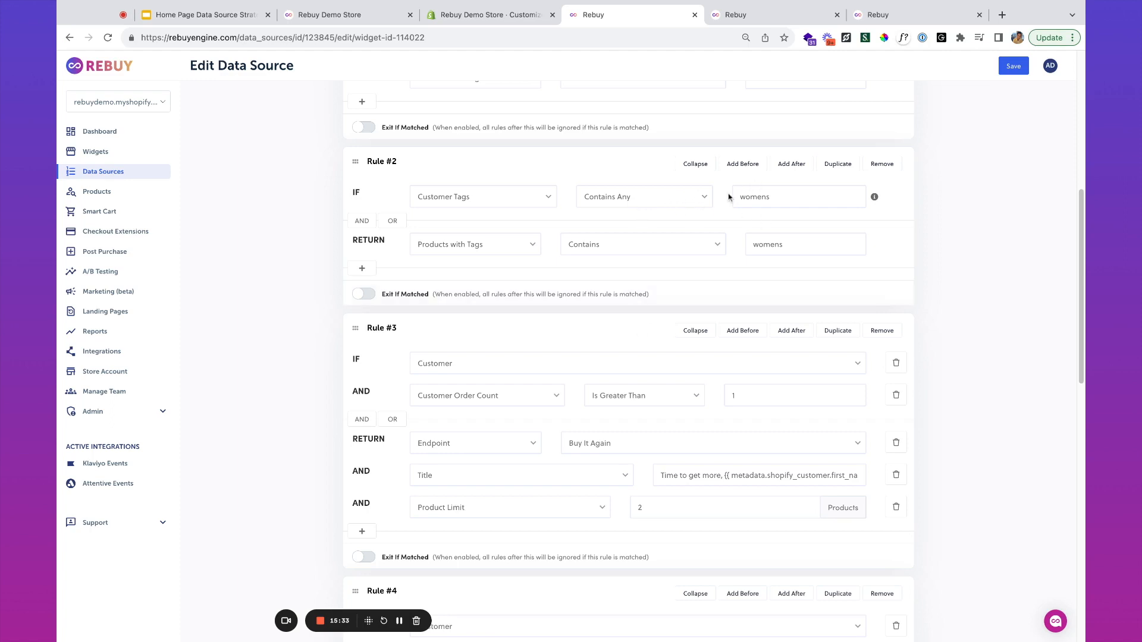
Duplicate Rule #2 and condition the new Rule #3 on Customer Tags Does Not Contain Any "Active Subscriber".
{"action": "left_click", "coordinate": [835, 166]}
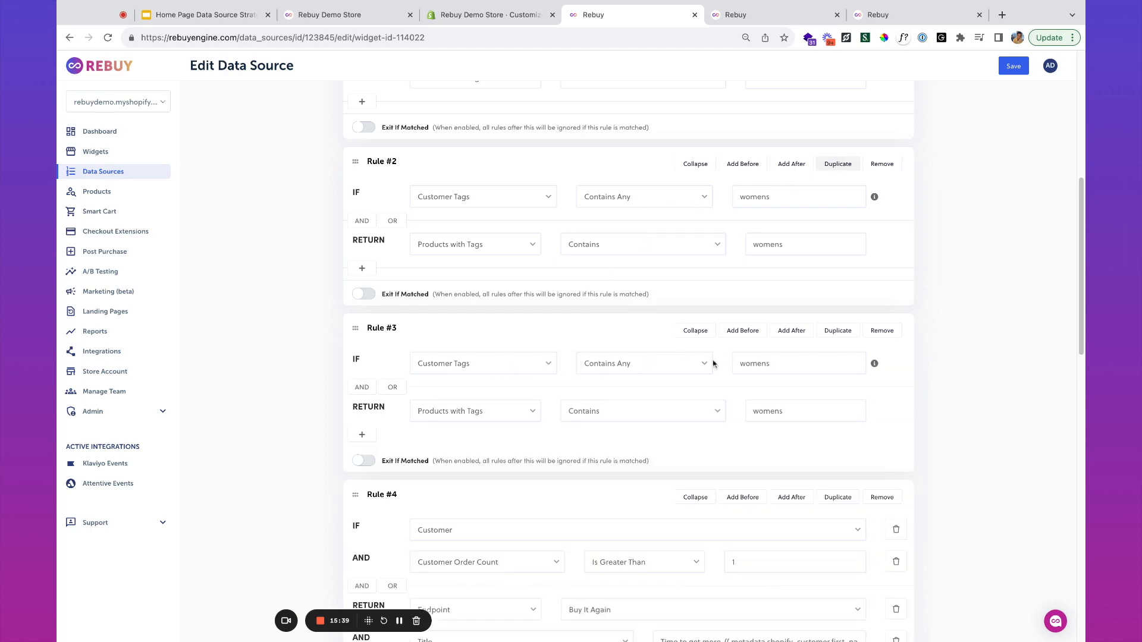
{"action": "left_click", "coordinate": [651, 365]}
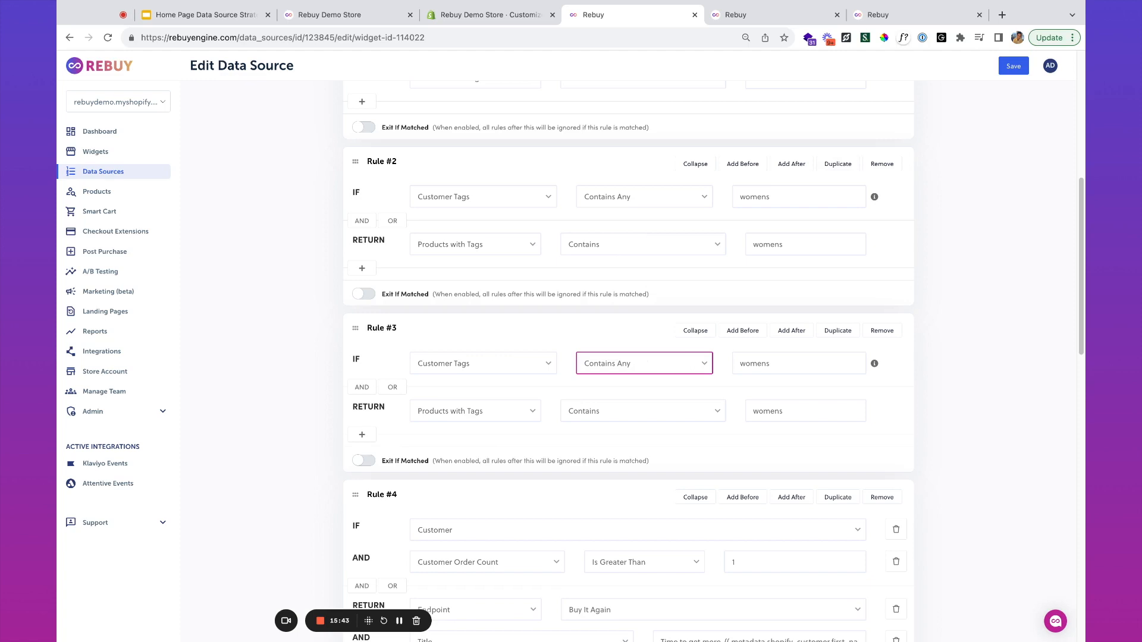
{"action": "key", "text": "Down"}
{"action": "key", "text": "Tab"}
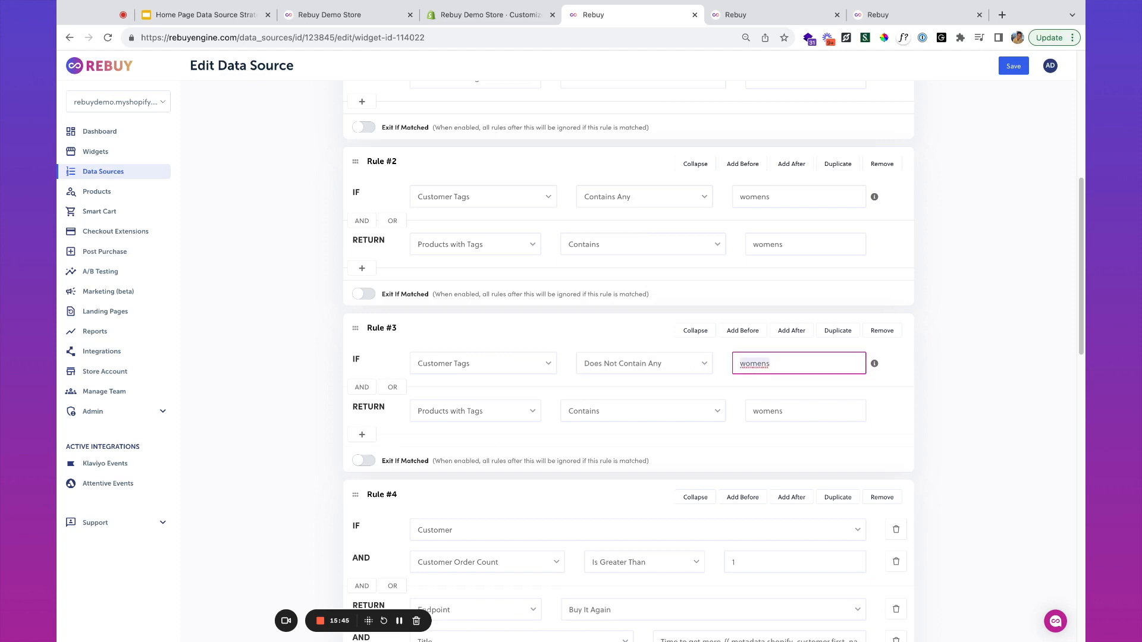
{"action": "type", "text": "Active Subscriber"}
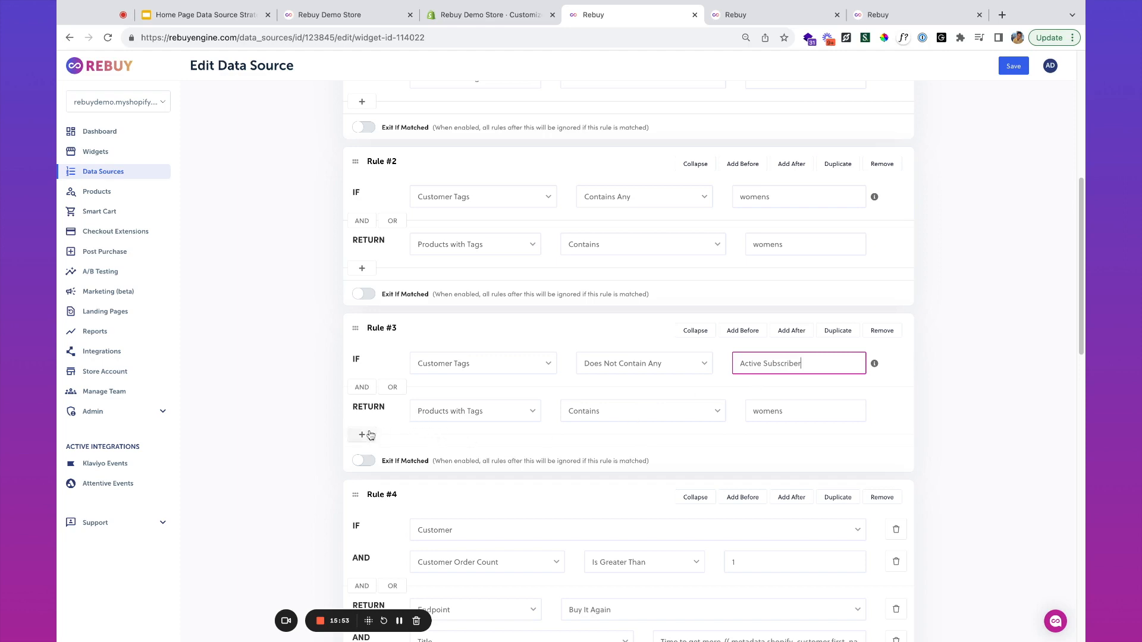
Make Rule #3 return the Recommended (AI) endpoint and add the Title "Subscribers Save 10%!".
{"action": "left_click", "coordinate": [496, 418]}
{"action": "left_click", "coordinate": [497, 418]}
{"action": "left_click", "coordinate": [683, 420]}
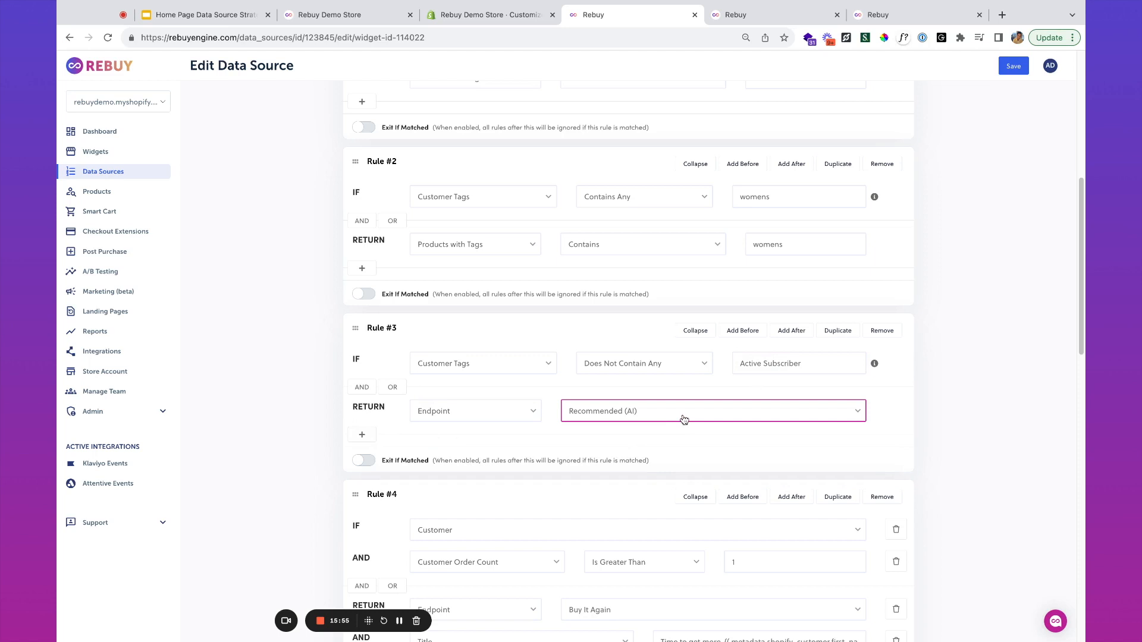
{"action": "left_click", "coordinate": [363, 436]}
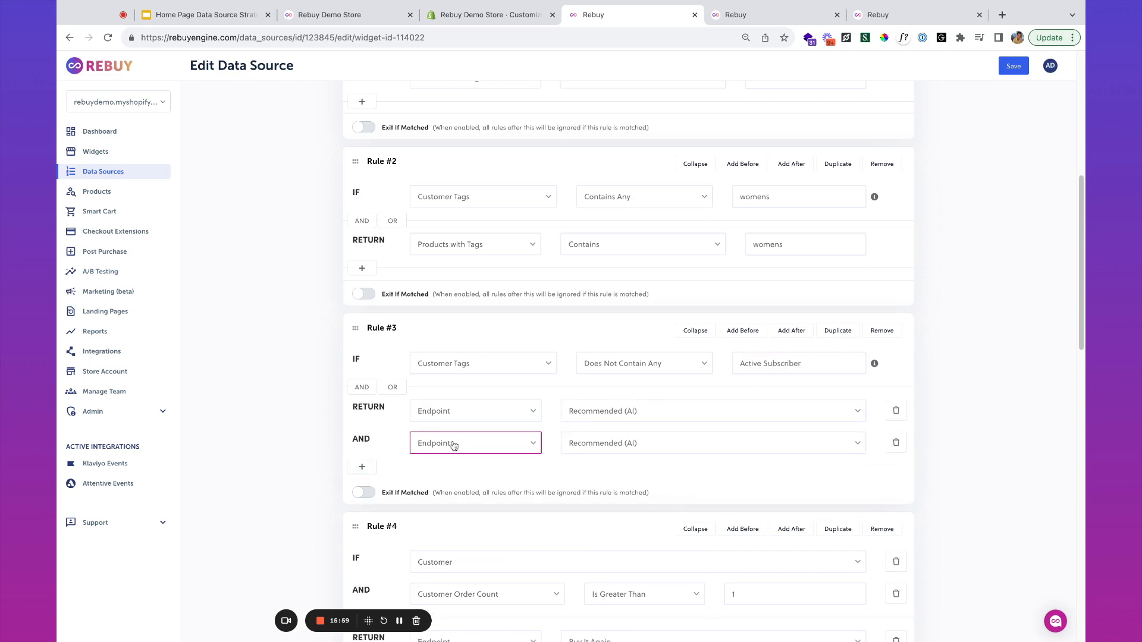
{"action": "left_click", "coordinate": [660, 449]}
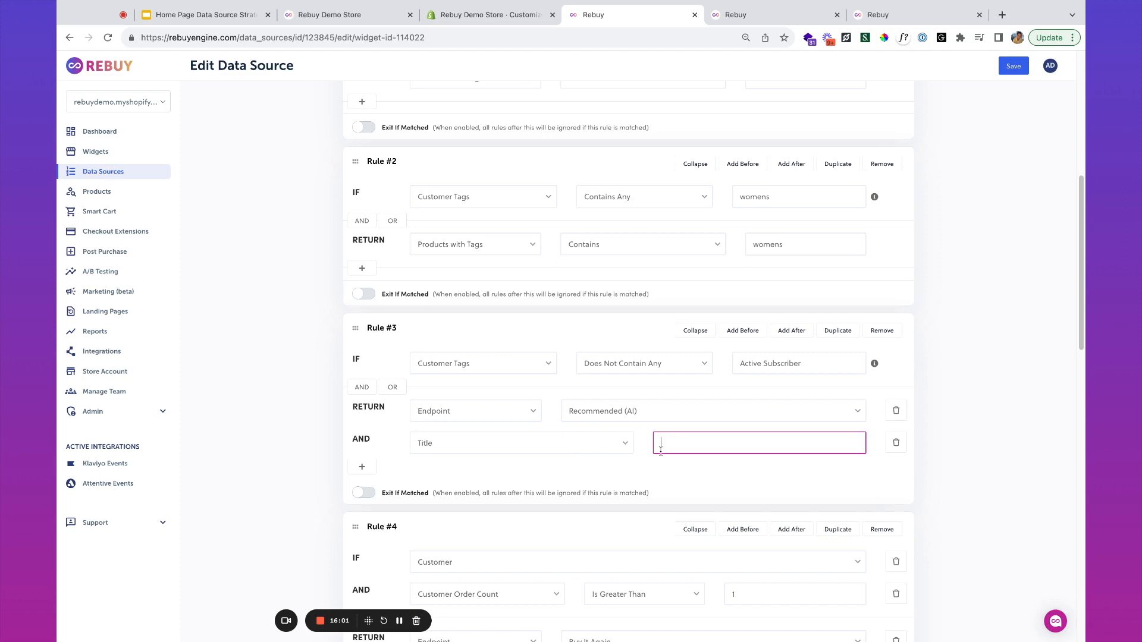
{"action": "type", "text": "Subscribers SAve 10%!"}
Enable Exit If Matched on the non-subscriber rule, save the data source, and switch to the demo store.
{"action": "left_click", "coordinate": [367, 498]}
{"action": "left_click", "coordinate": [1014, 66]}
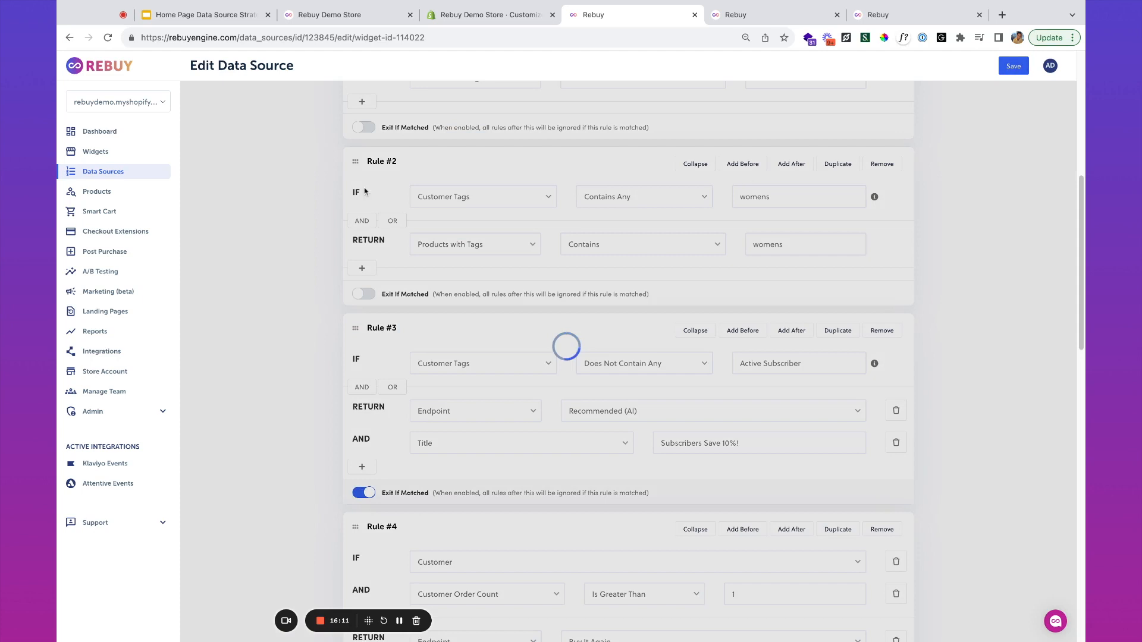
{"action": "left_click", "coordinate": [369, 25]}
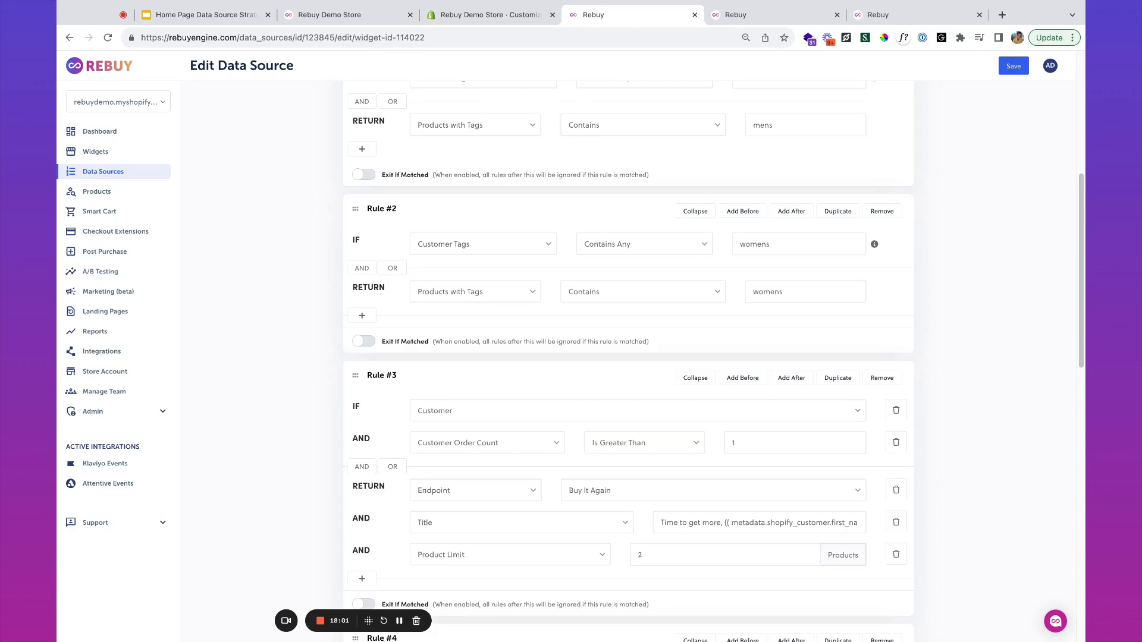
Duplicate Rule #2 and set the new Rule #3's customer tag to "Active Subscriber".
{"action": "left_click", "coordinate": [837, 215]}
{"action": "left_click", "coordinate": [778, 416]}
{"action": "double_click", "coordinate": [778, 418]}
{"action": "type", "text": "Active "}
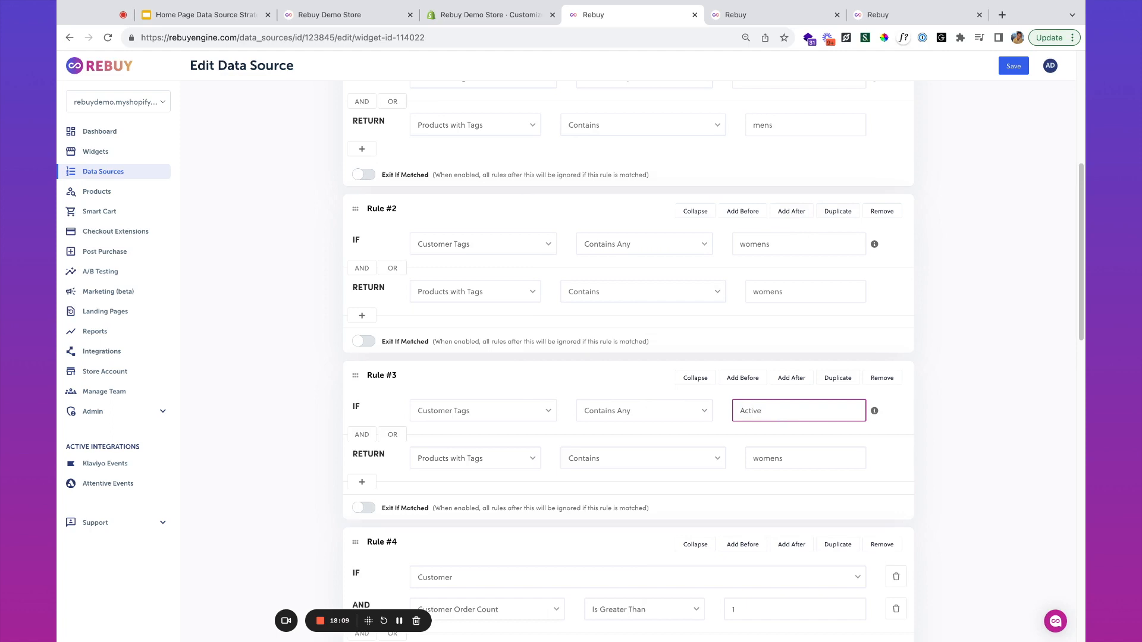
{"action": "type", "text": "Subscriber"}
Make Rule #3 return the Recommended (AI) endpoint with the Title "Thanks for being a subscriber {{ metadata.shopify_customer.first_name }}".
{"action": "left_click", "coordinate": [469, 466]}
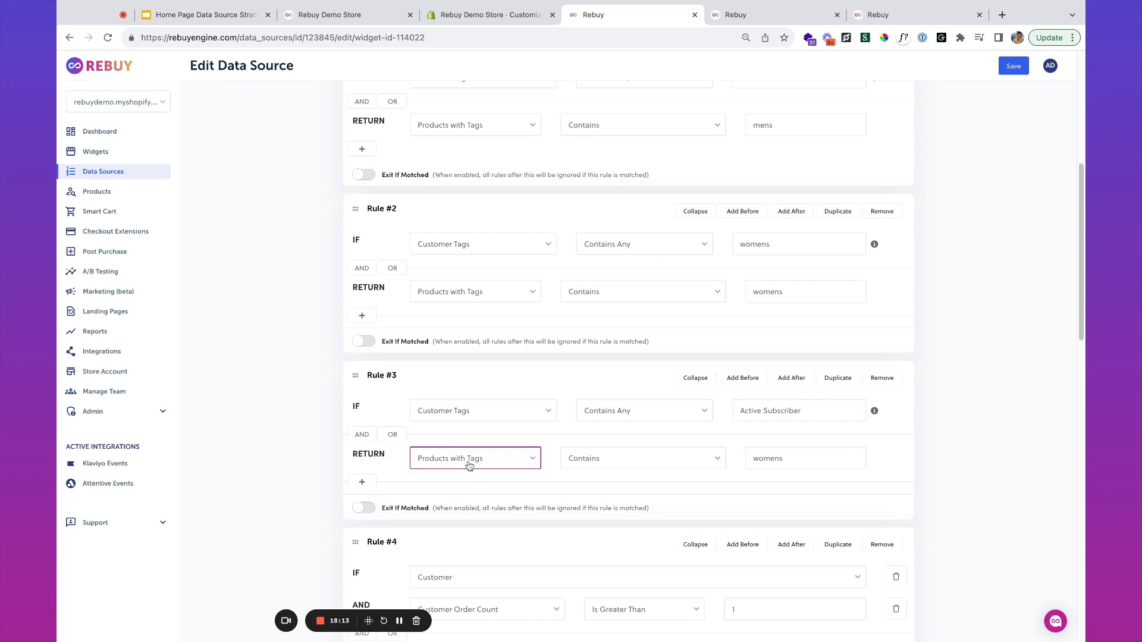
{"action": "left_click", "coordinate": [469, 467]}
{"action": "left_click", "coordinate": [364, 483]}
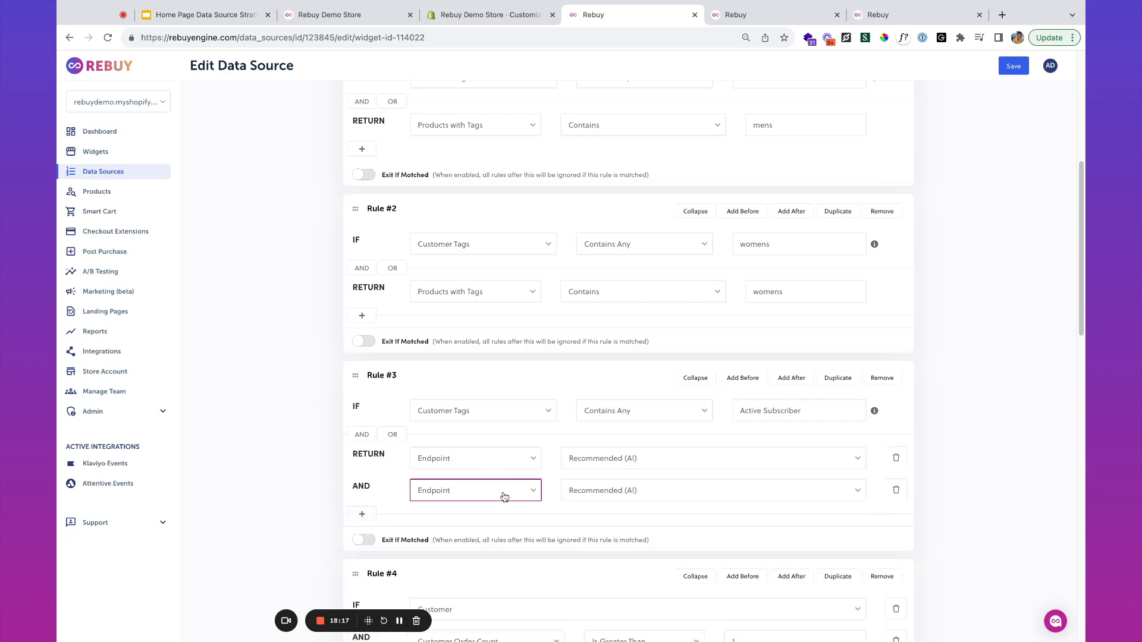
{"action": "left_click", "coordinate": [470, 498]}
{"action": "left_click", "coordinate": [653, 498]}
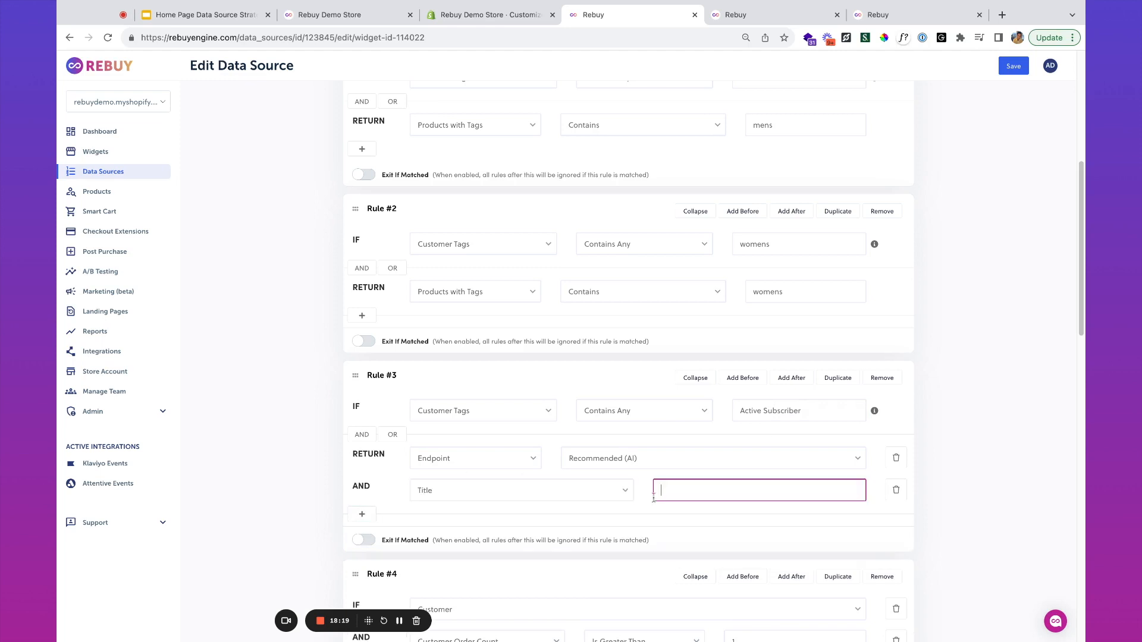
{"action": "type", "text": "Thanks for being a subscriber"}
{"action": "type", "text": "{{ metadata.shopify_customer_first_name }}"}
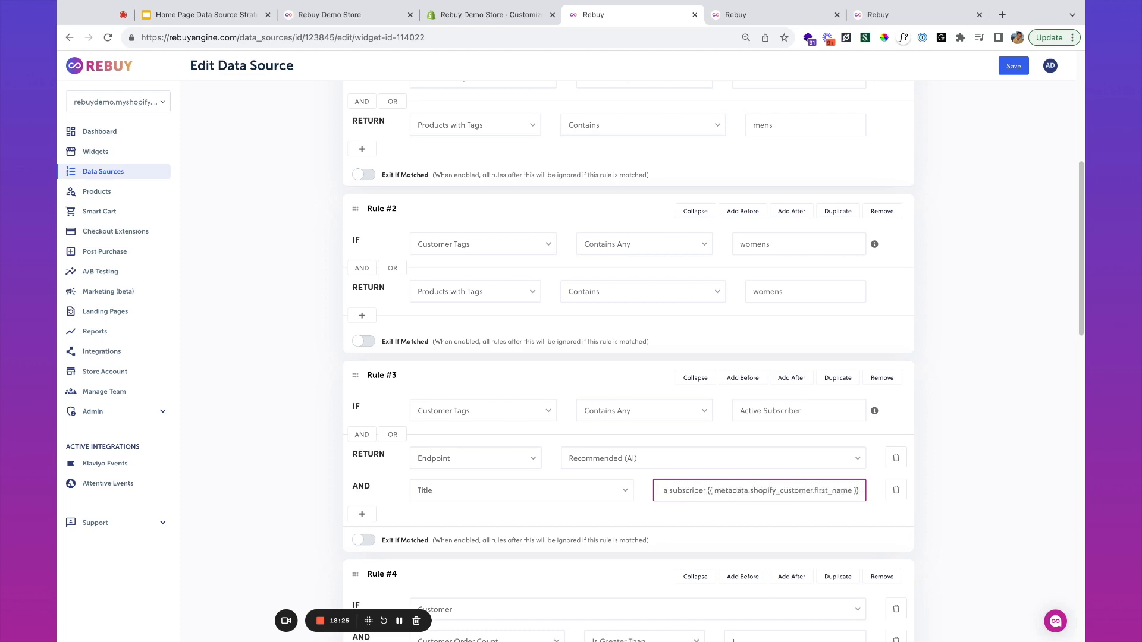
Add the Super Title "Subscribers Save 10%" to Rule #3, enable Exit If Matched, and save the data source.
{"action": "left_click", "coordinate": [362, 514]}
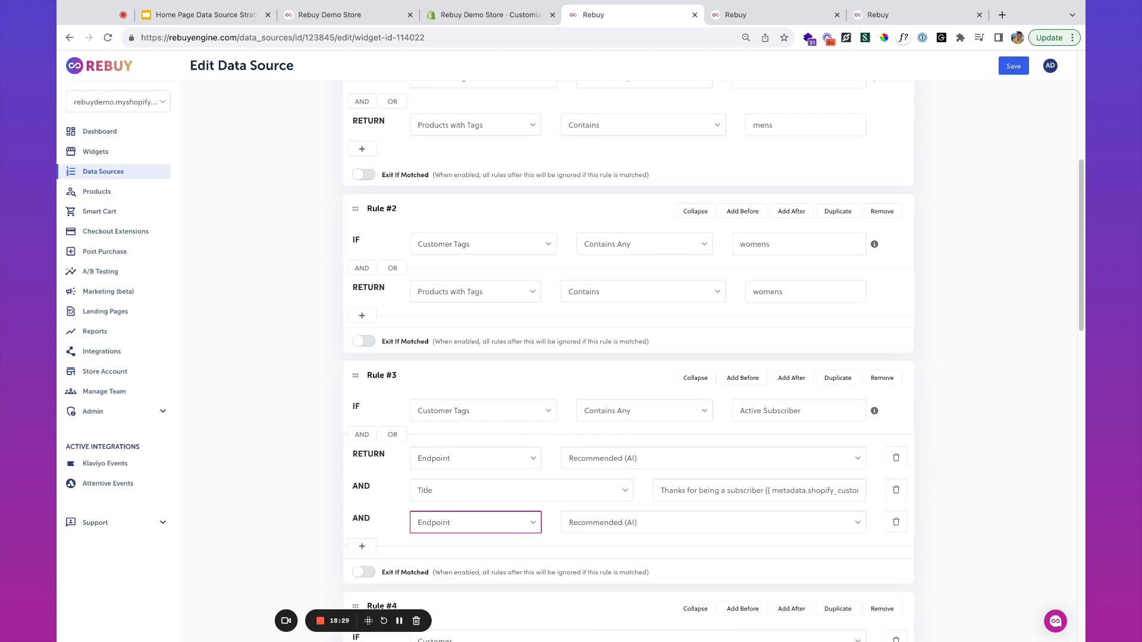
{"action": "left_click", "coordinate": [475, 522]}
{"action": "left_click", "coordinate": [707, 524]}
{"action": "type", "text": "S"}
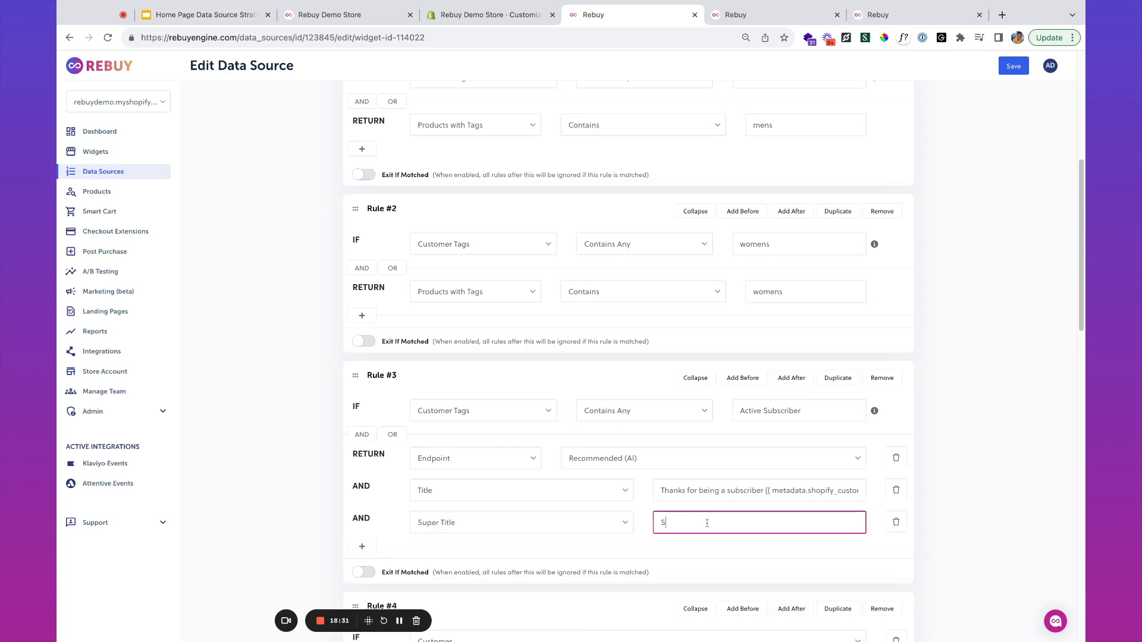
{"action": "type", "text": "ubscribers Save 10%"}
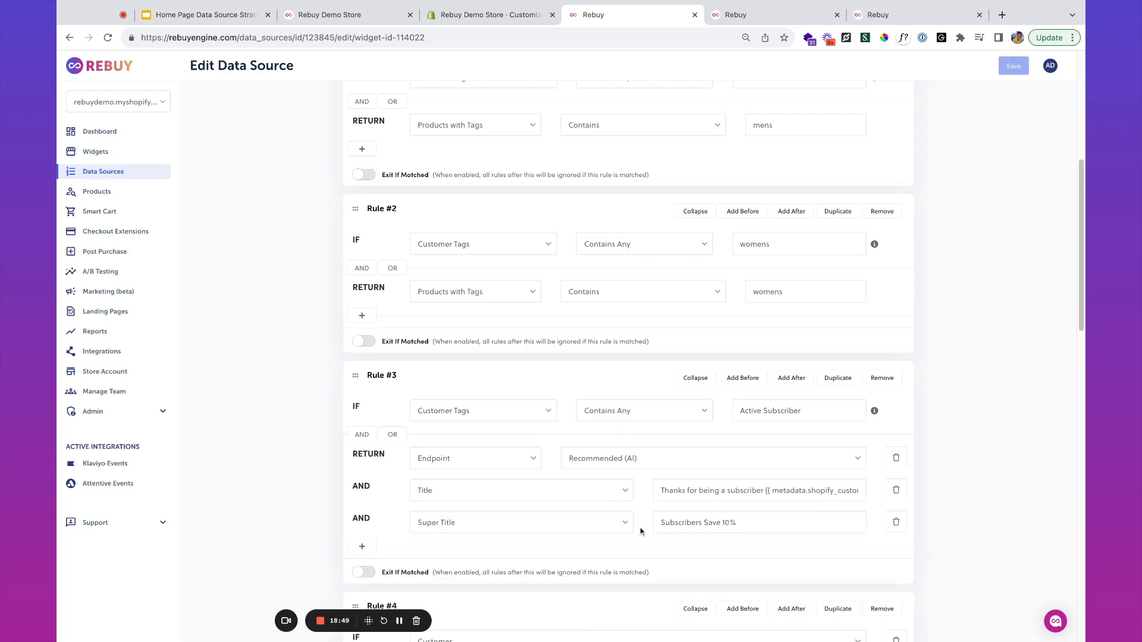
{"action": "left_click", "coordinate": [365, 574]}
{"action": "left_click", "coordinate": [1014, 66]}
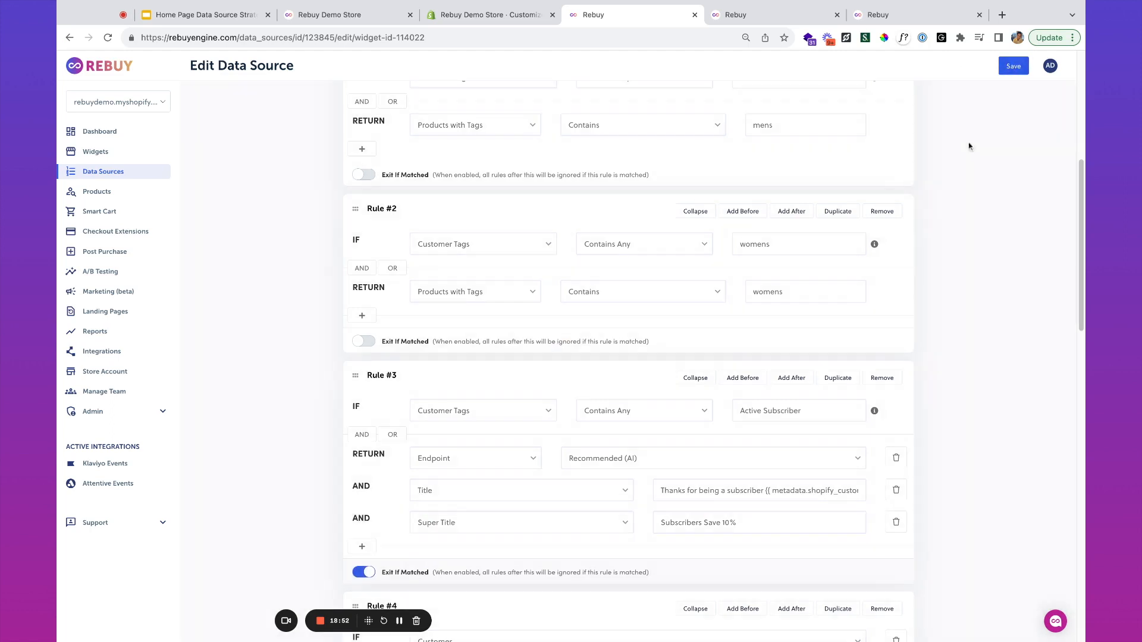
Reload the demo store home page, check the subscriber titles on the recommendations carousel, and consult the Home Page Data Source Strategies slide.
{"action": "left_click", "coordinate": [321, 16]}
{"action": "left_click", "coordinate": [108, 38]}
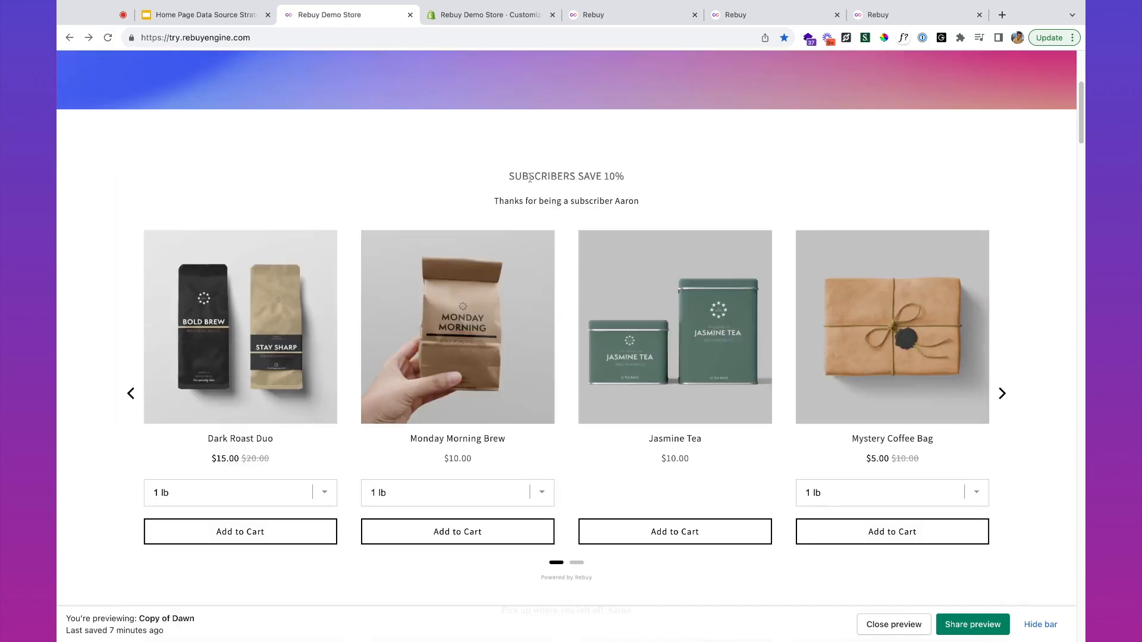
{"action": "triple_click", "coordinate": [529, 177]}
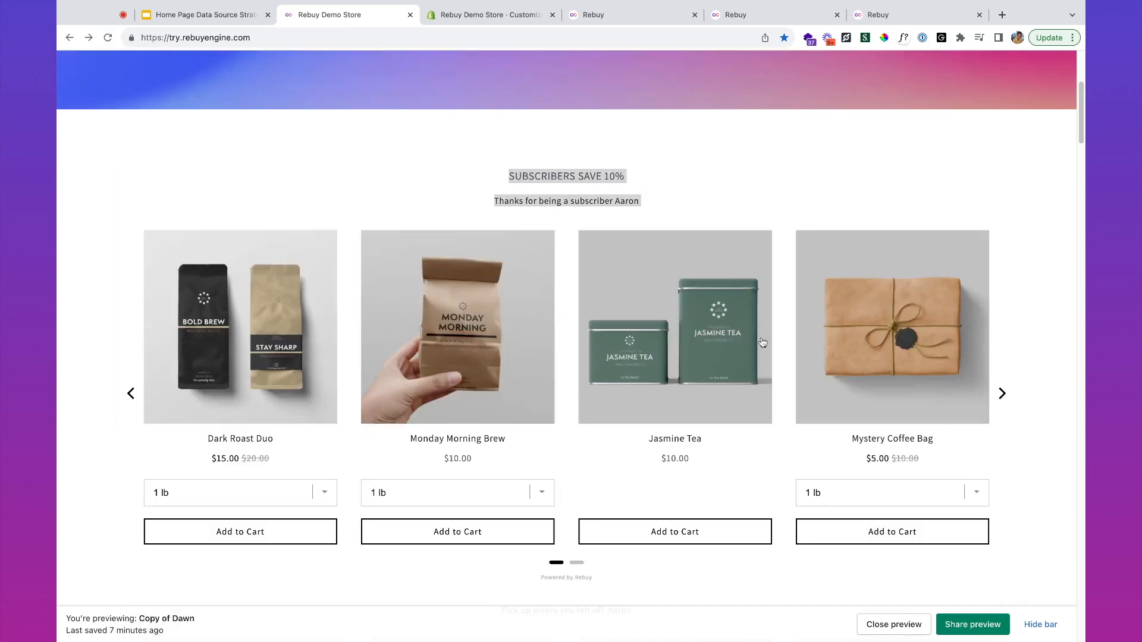
{"action": "scroll", "coordinate": [764, 343], "scroll_direction": "down", "scroll_amount": 6}
{"action": "scroll", "coordinate": [716, 370], "scroll_direction": "up", "scroll_amount": 6}
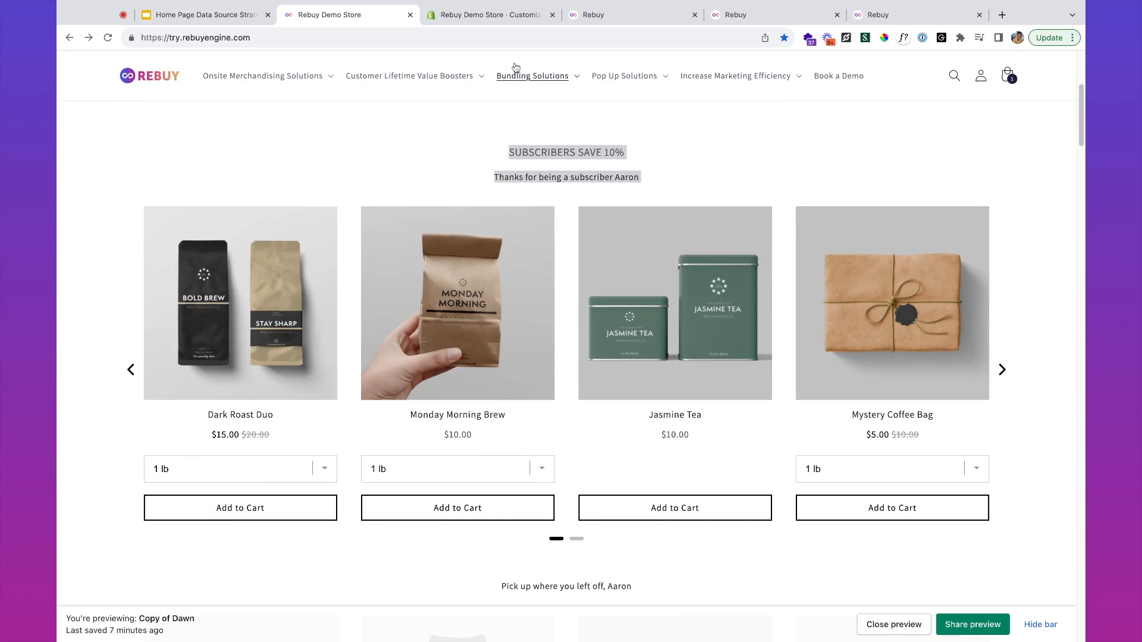
{"action": "left_click", "coordinate": [242, 21]}
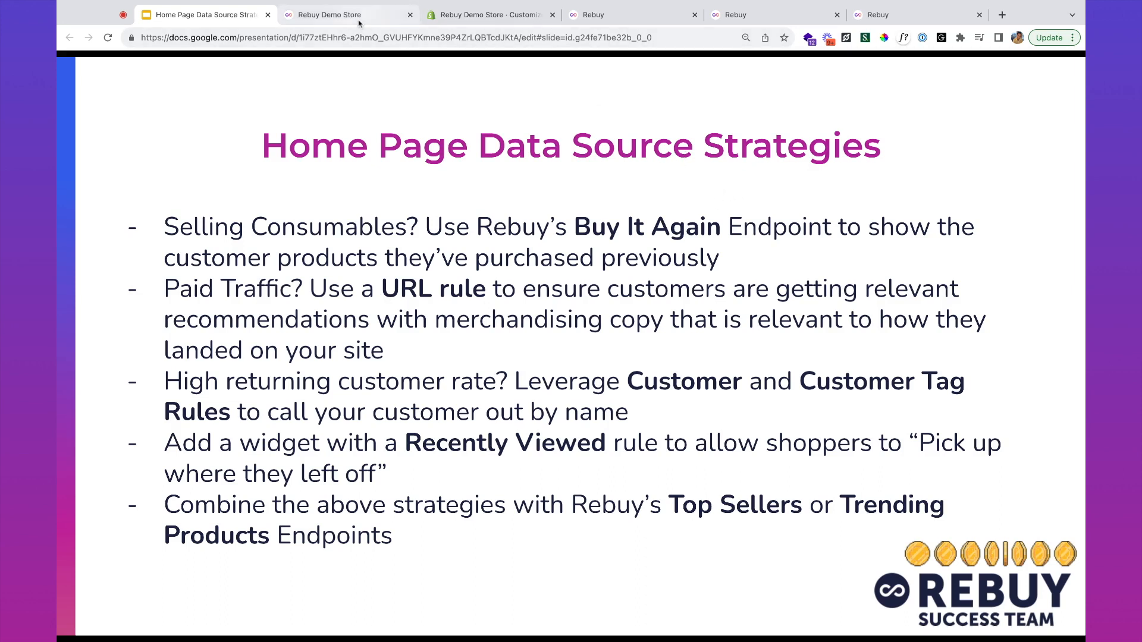
Return to the Rebuy data source and insert a rule before Rule #1, conditioned on URL Contains "utm_influencer".
{"action": "left_click", "coordinate": [640, 19]}
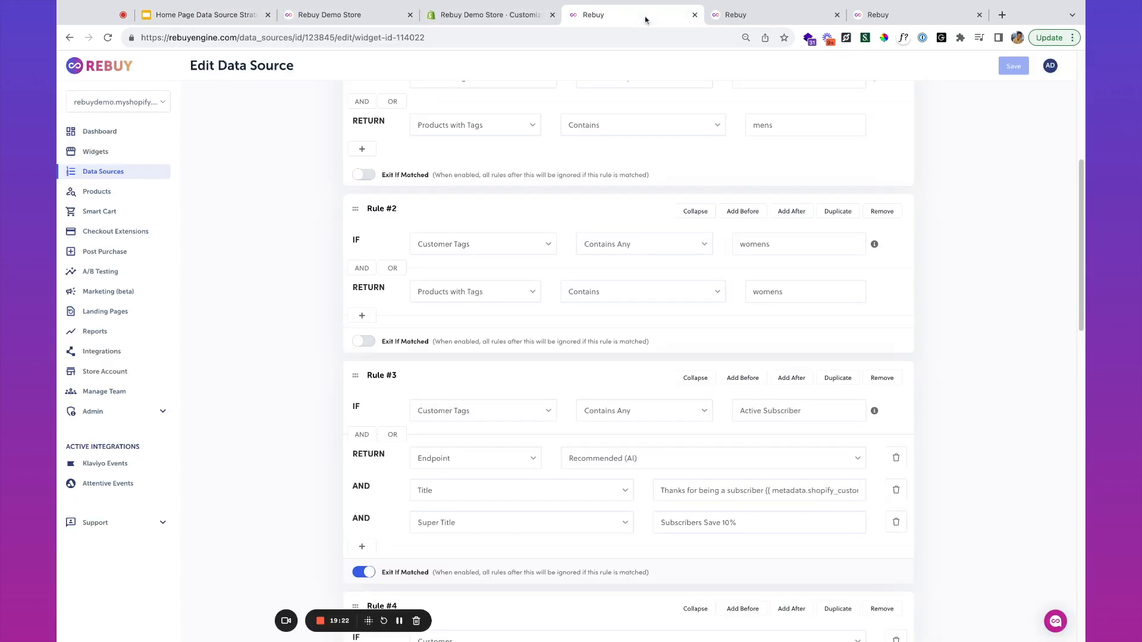
{"action": "scroll", "coordinate": [625, 354], "scroll_direction": "down", "scroll_amount": 3}
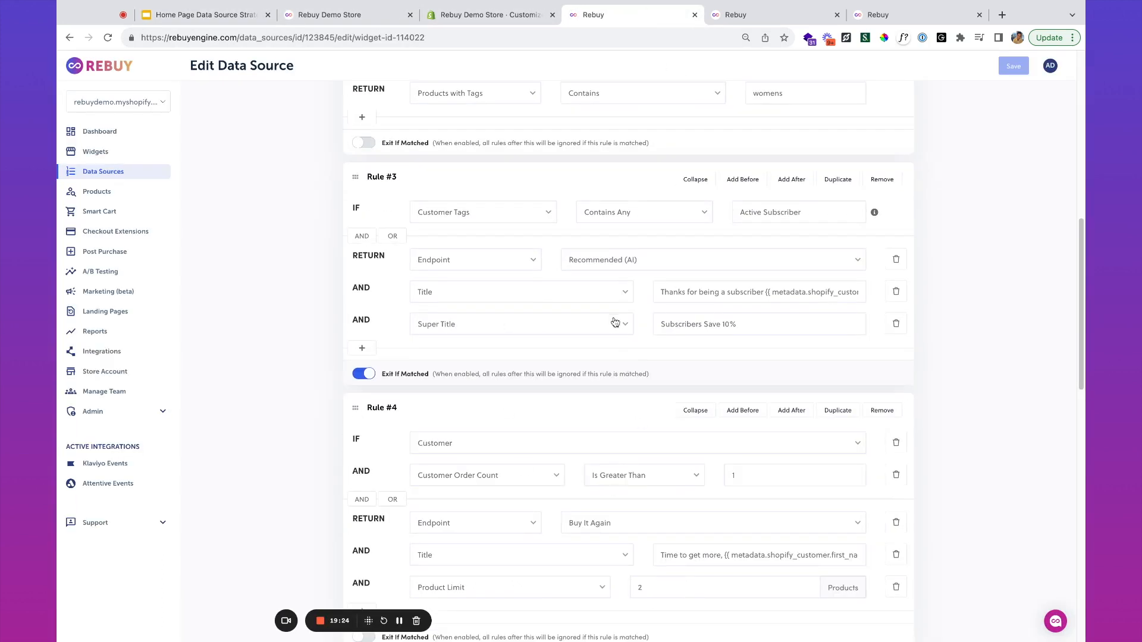
{"action": "scroll", "coordinate": [684, 416], "scroll_direction": "up", "scroll_amount": 6}
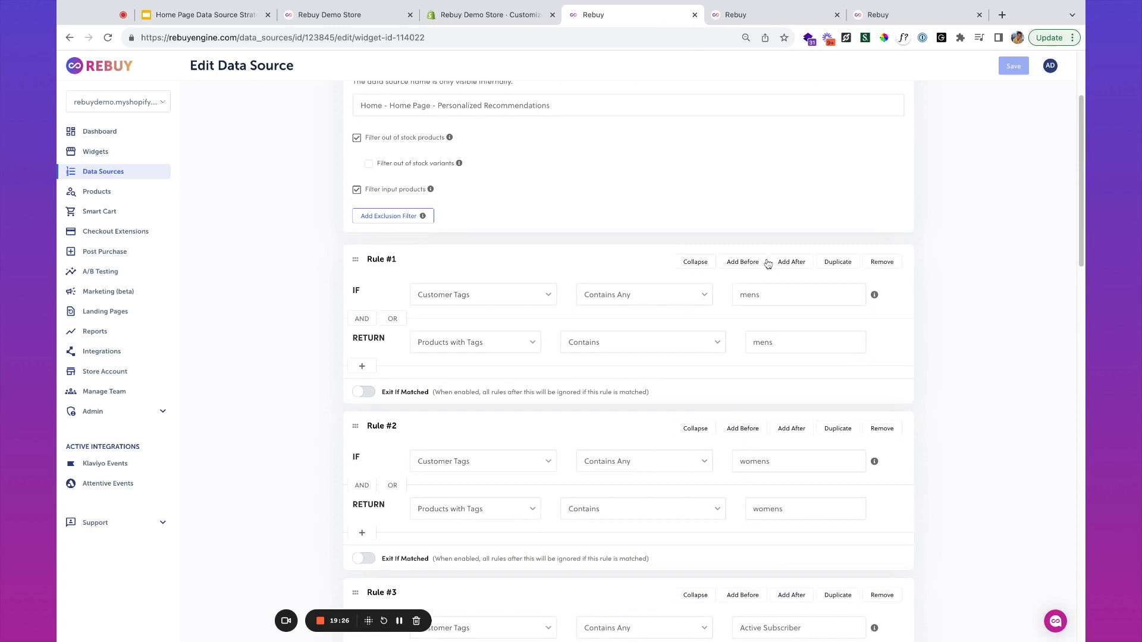
{"action": "left_click", "coordinate": [753, 264]}
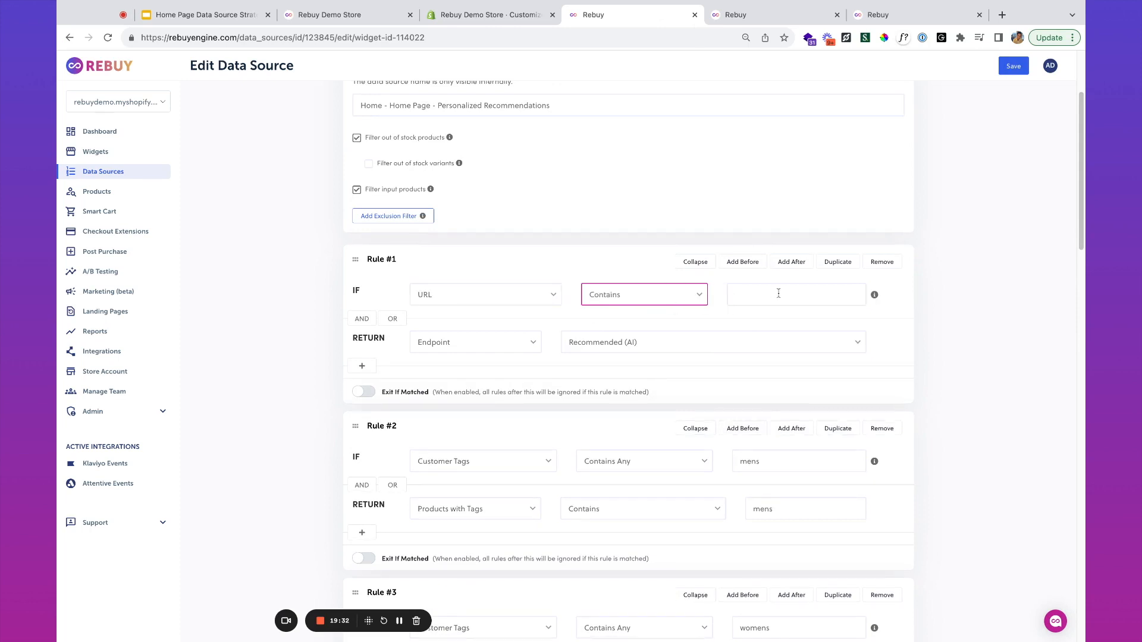
{"action": "scroll", "coordinate": [783, 300], "scroll_direction": "up", "scroll_amount": 3}
{"action": "left_click", "coordinate": [782, 445]}
{"action": "type", "text": "utm_influencer"}
Make the new Rule #1 return Specific Products, picking Rebuy Hoodie and Rebuy Beanie Set.
{"action": "left_click", "coordinate": [486, 489]}
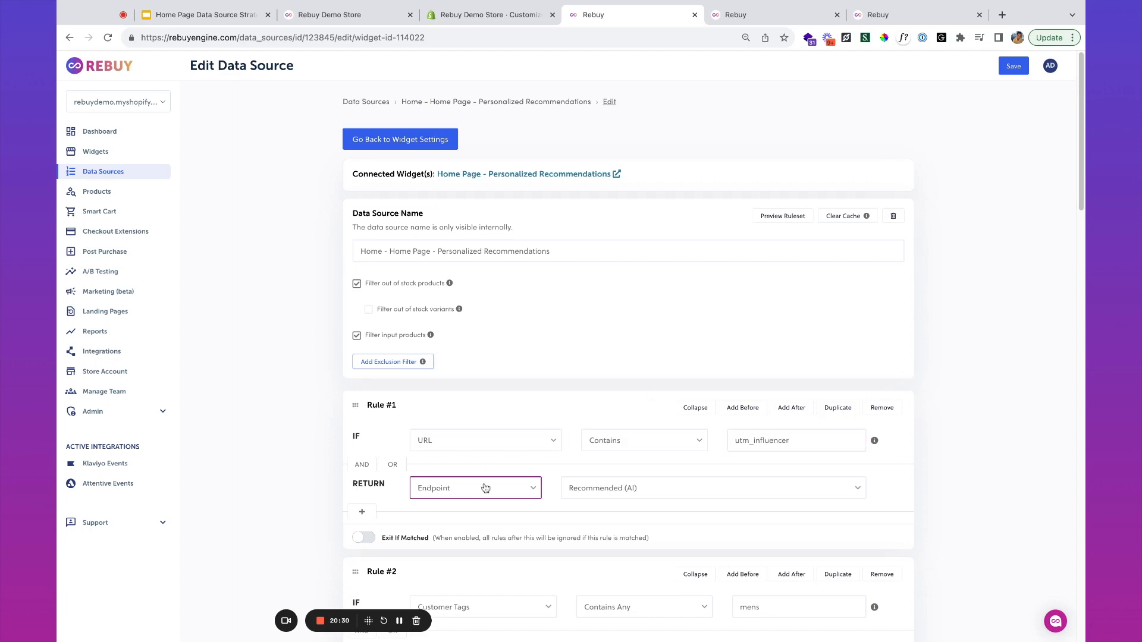
{"action": "left_click", "coordinate": [486, 500]}
{"action": "left_click", "coordinate": [705, 493]}
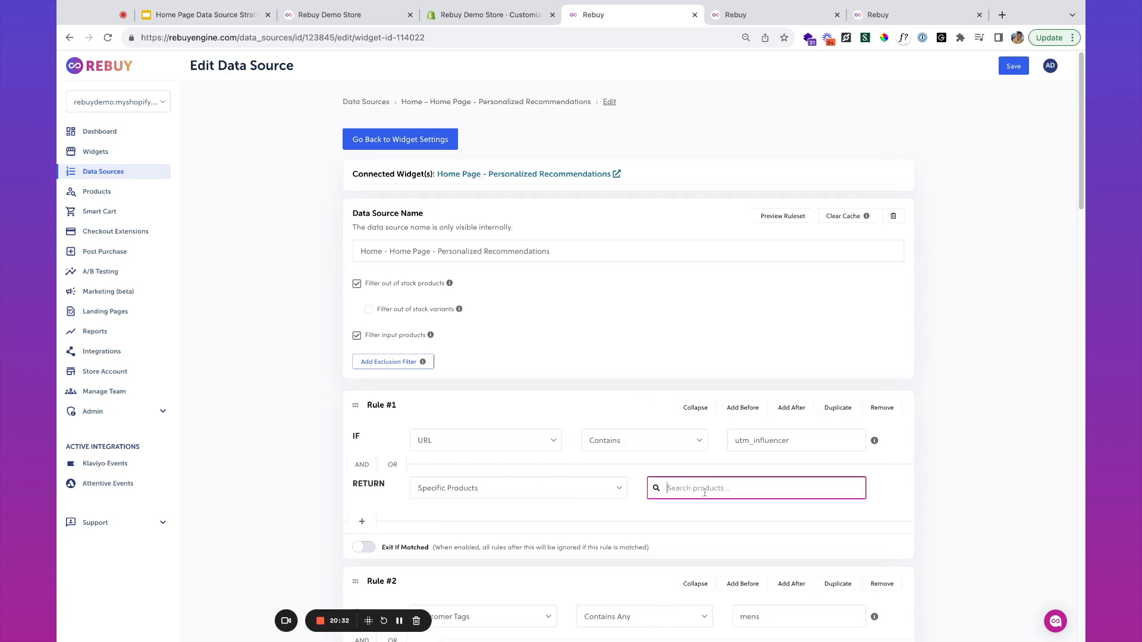
{"action": "type", "text": "hoodi"}
{"action": "left_click", "coordinate": [790, 521]}
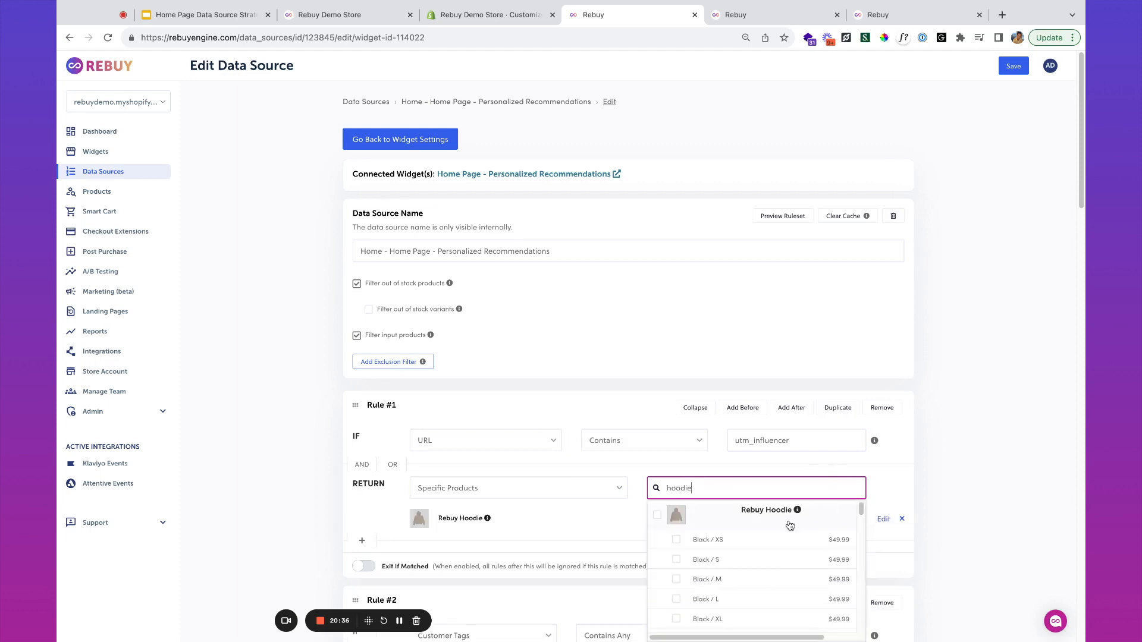
{"action": "scroll", "coordinate": [790, 527], "scroll_direction": "down", "scroll_amount": 2}
{"action": "double_click", "coordinate": [759, 490]}
{"action": "type", "text": "beanie"}
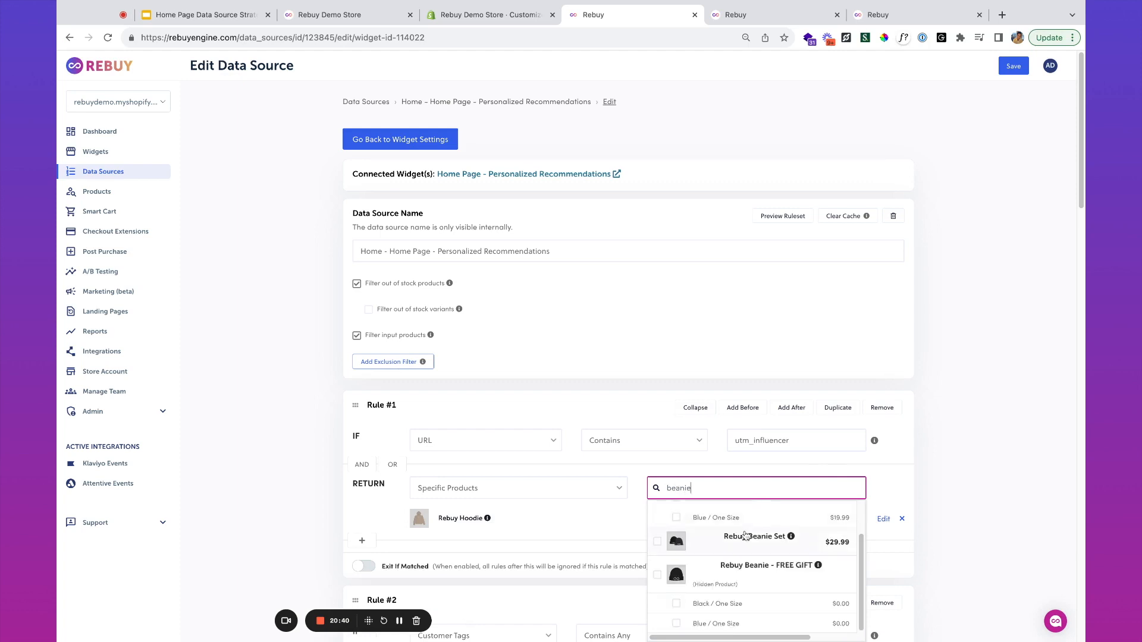
{"action": "left_click", "coordinate": [744, 537]}
Add Rebuy Joggers and Rebuy Sweatshirt to the specific products returned by Rule #1.
{"action": "double_click", "coordinate": [756, 487]}
{"action": "type", "text": "joggers"}
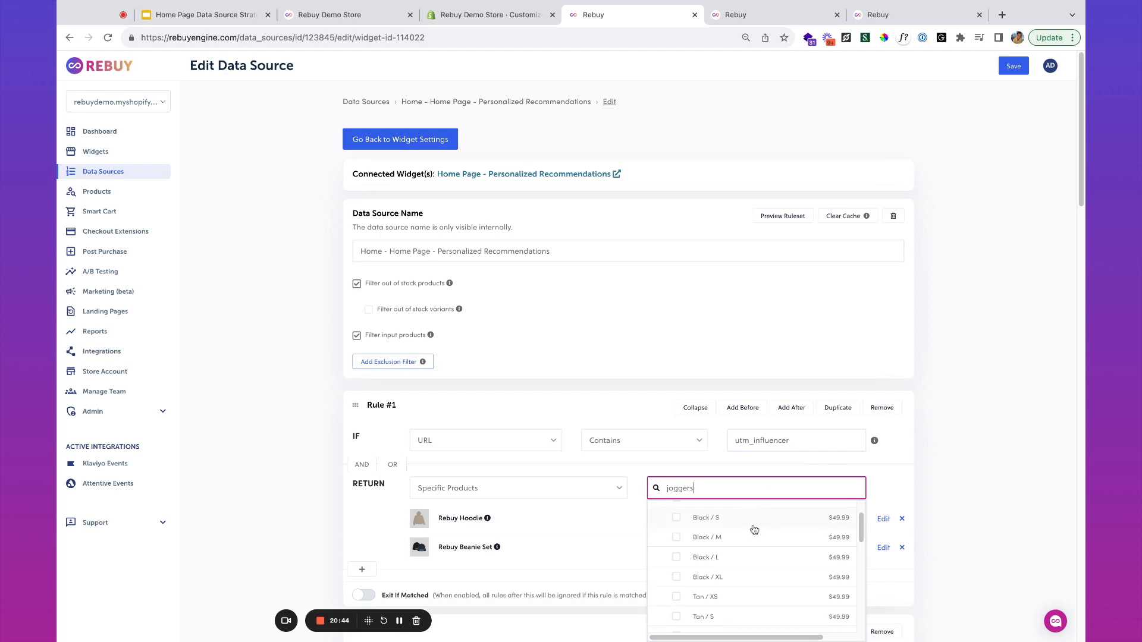
{"action": "scroll", "coordinate": [755, 529], "scroll_direction": "up", "scroll_amount": 2}
{"action": "left_click", "coordinate": [731, 516]}
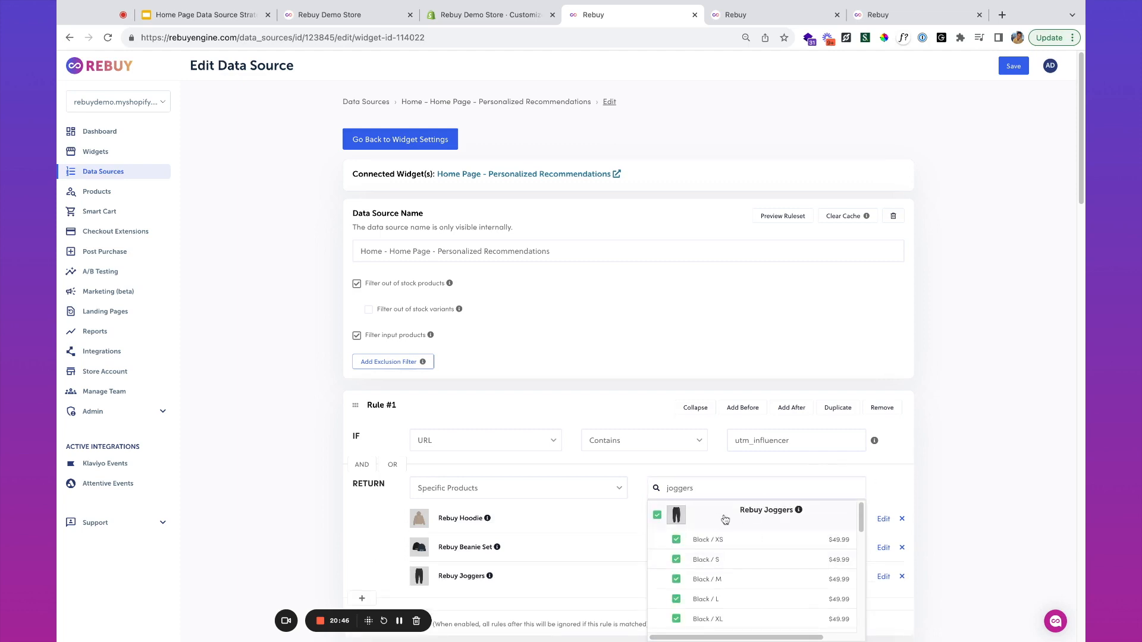
{"action": "double_click", "coordinate": [736, 495]}
{"action": "type", "text": "sweat"}
{"action": "left_click", "coordinate": [712, 523]}
Add the title "Your Influencer's Top Picks" to Rule #1, enable Exit If Matched, and save the data source.
{"action": "scroll", "coordinate": [707, 421], "scroll_direction": "down", "scroll_amount": 3}
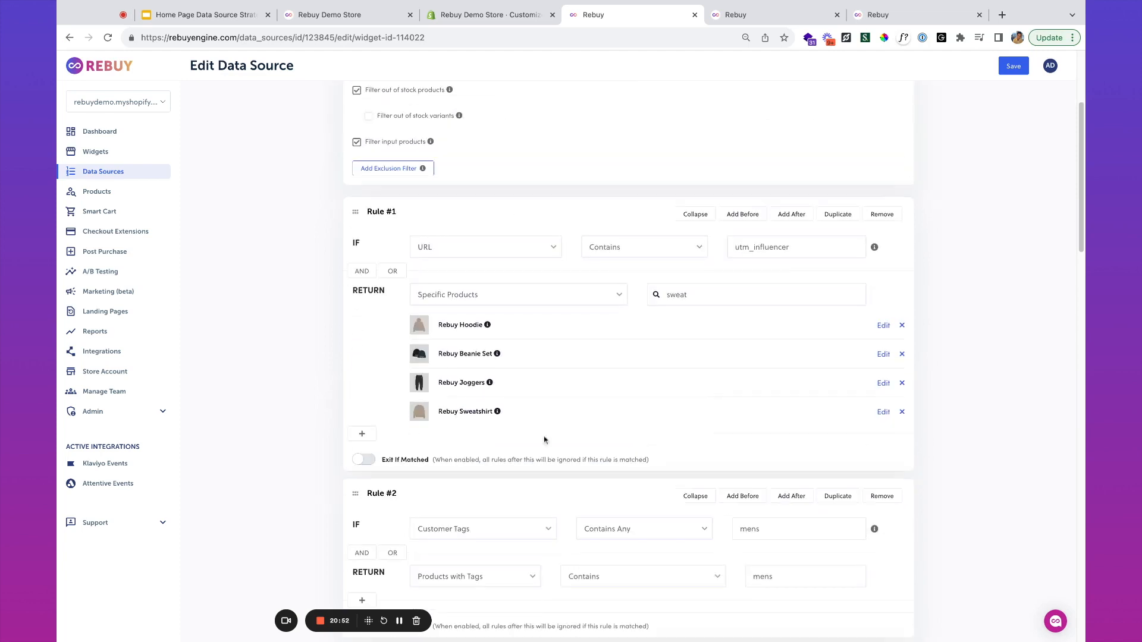
{"action": "left_click", "coordinate": [364, 434]}
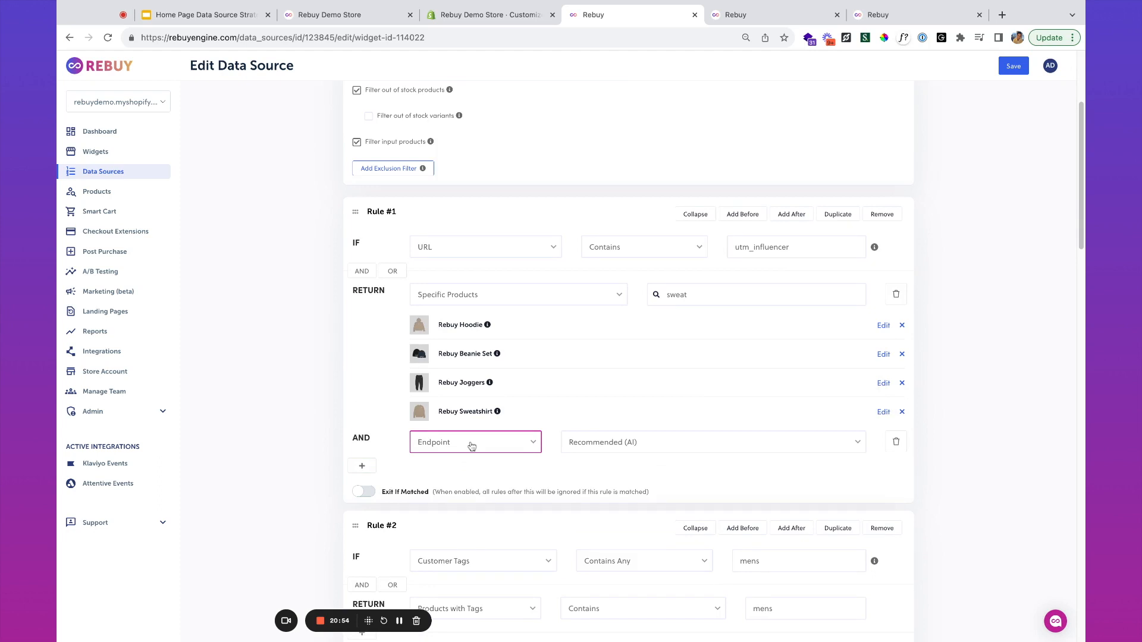
{"action": "left_click", "coordinate": [471, 446]}
{"action": "left_click", "coordinate": [690, 441]}
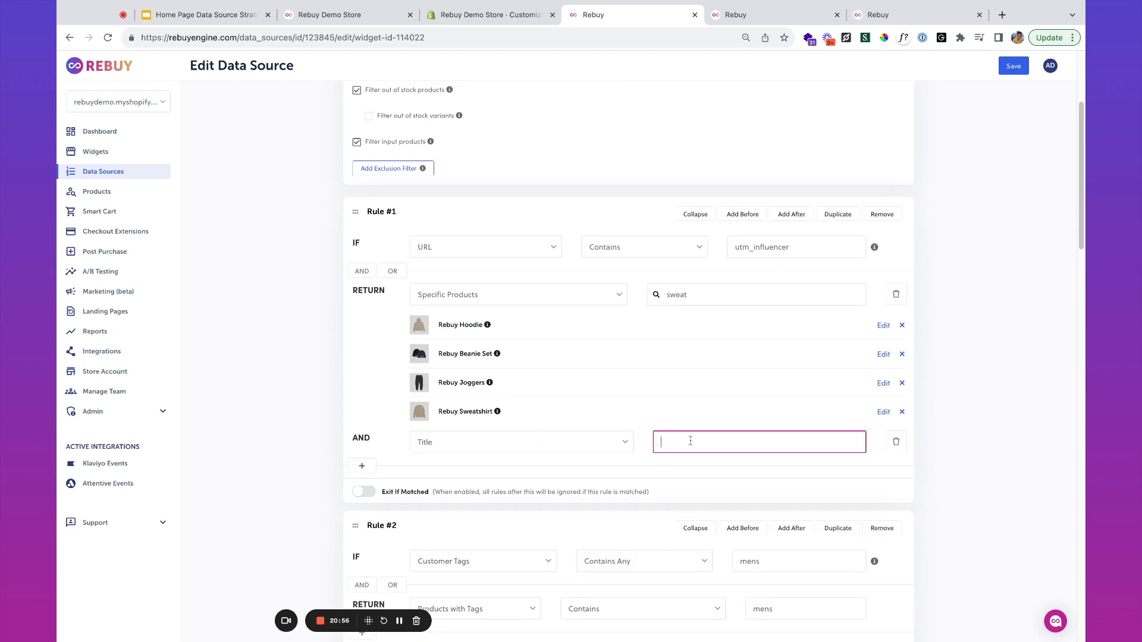
{"action": "type", "text": "Your Influencer's Top Picks"}
{"action": "left_click", "coordinate": [363, 491]}
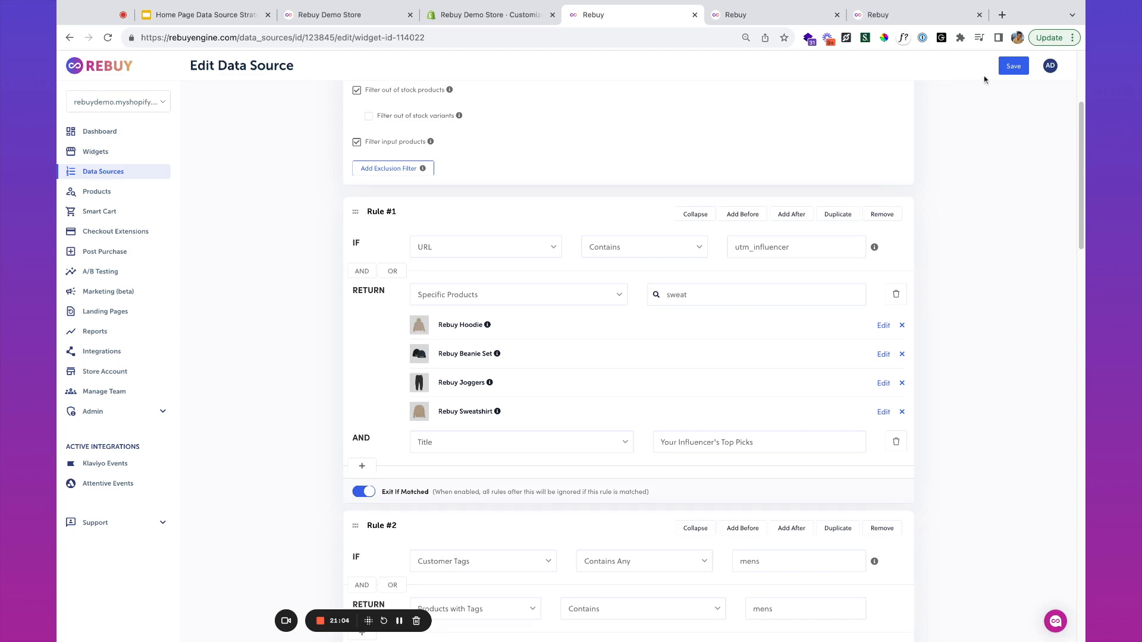
{"action": "left_click", "coordinate": [1014, 66]}
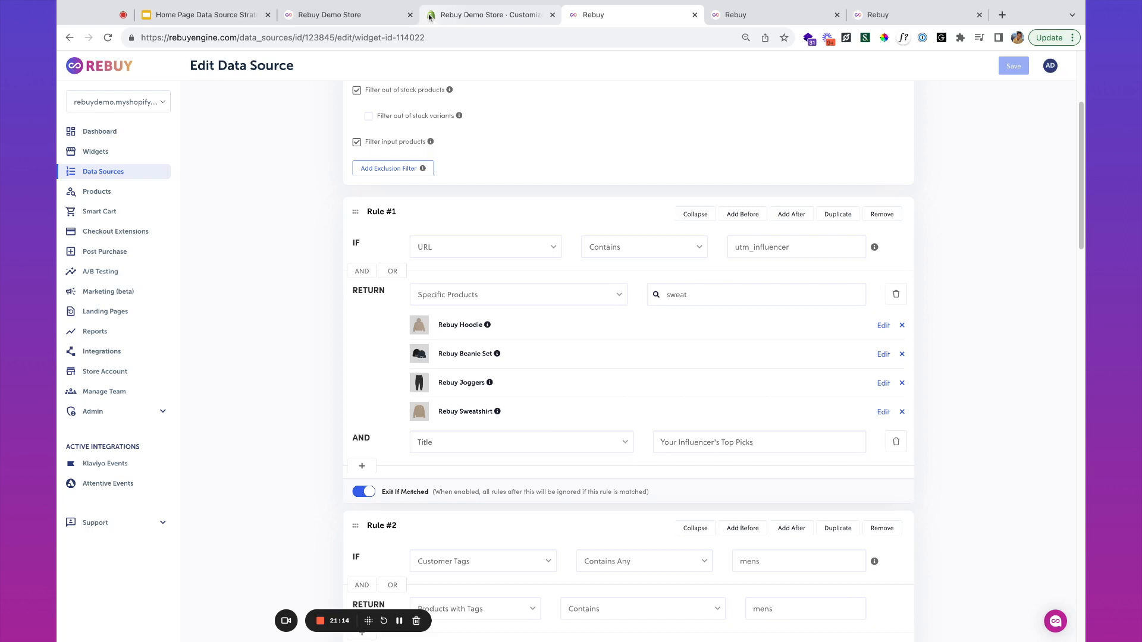
Reload the demo store home page without URL parameters and check the titles and products on both recommendation carousels.
{"action": "left_click", "coordinate": [381, 16]}
{"action": "scroll", "coordinate": [476, 273], "scroll_direction": "up", "scroll_amount": 5}
{"action": "scroll", "coordinate": [473, 285], "scroll_direction": "up", "scroll_amount": 5}
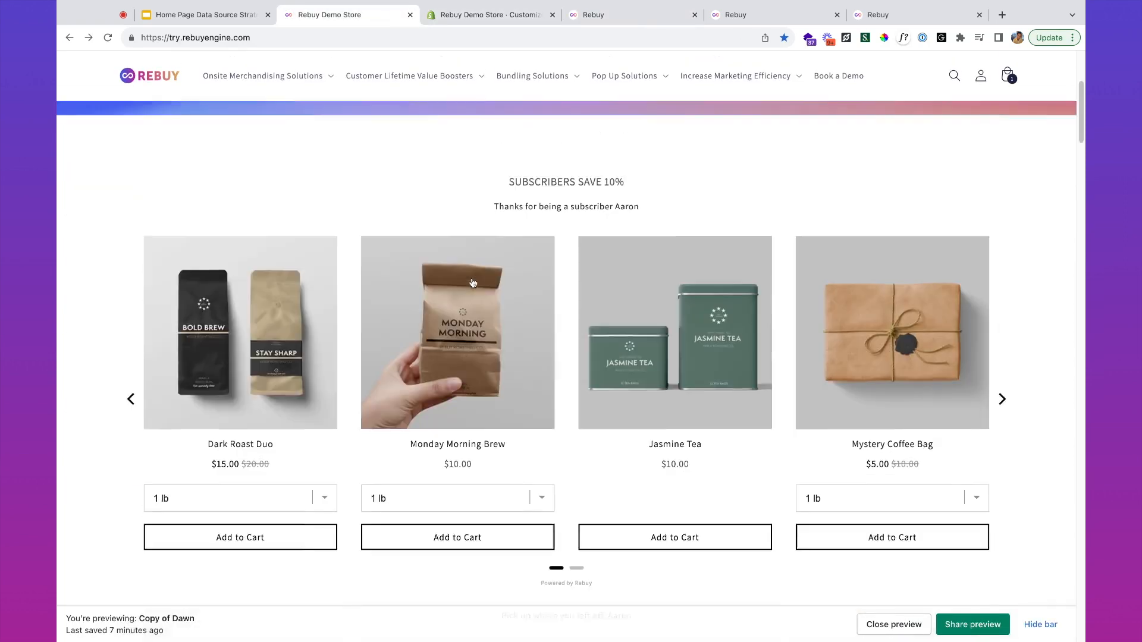
{"action": "left_click", "coordinate": [107, 38]}
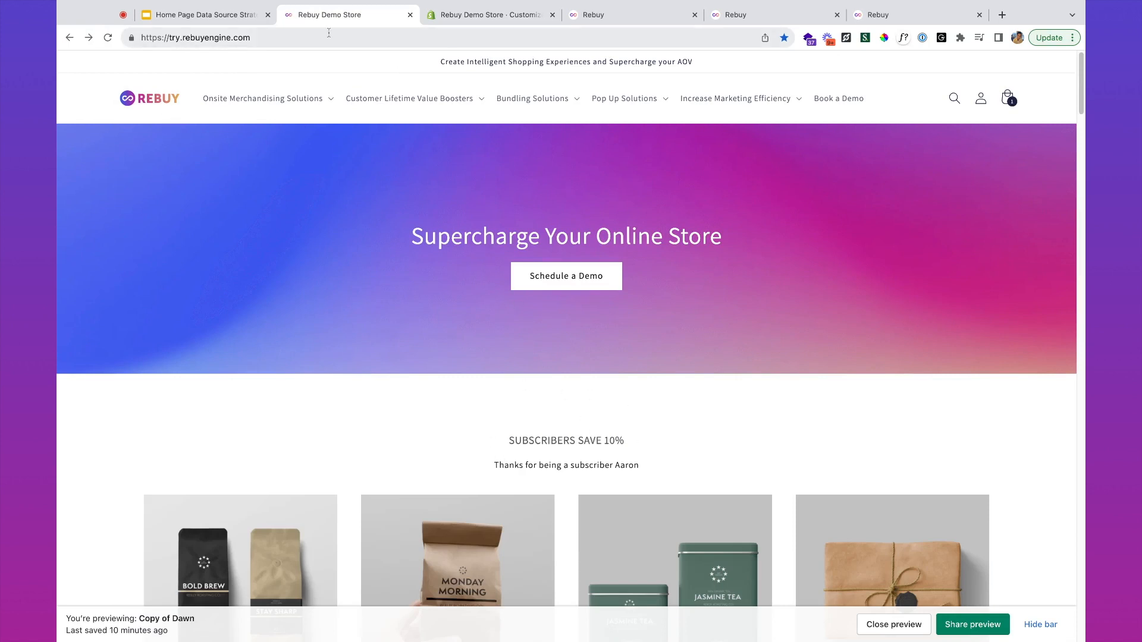
{"action": "scroll", "coordinate": [582, 381], "scroll_direction": "down", "scroll_amount": 4}
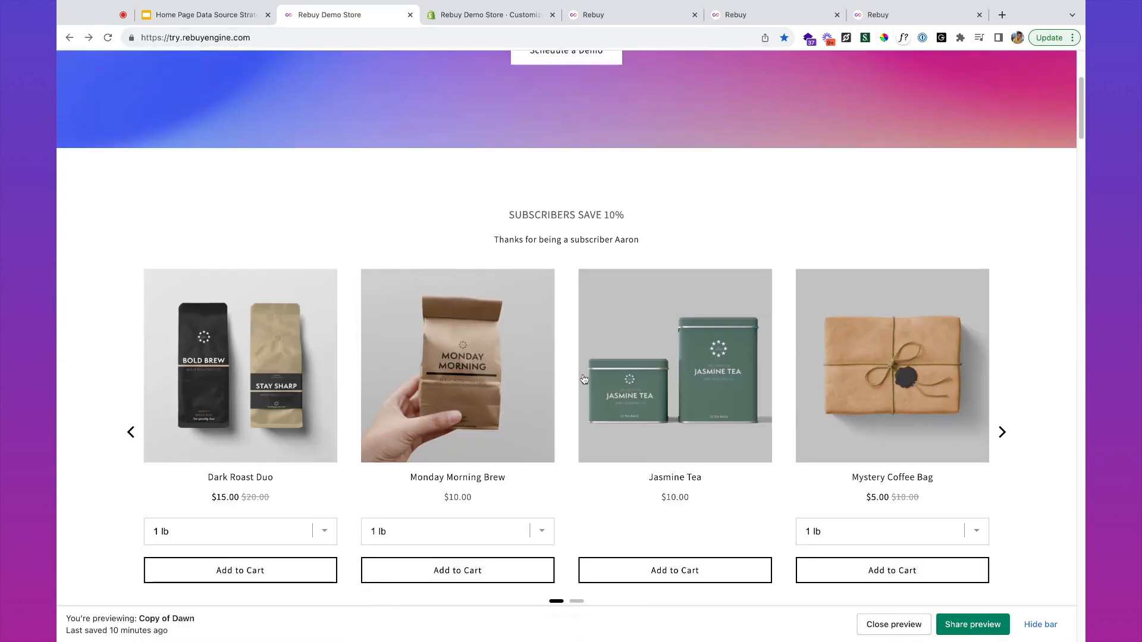
{"action": "scroll", "coordinate": [572, 407], "scroll_direction": "down", "scroll_amount": 3}
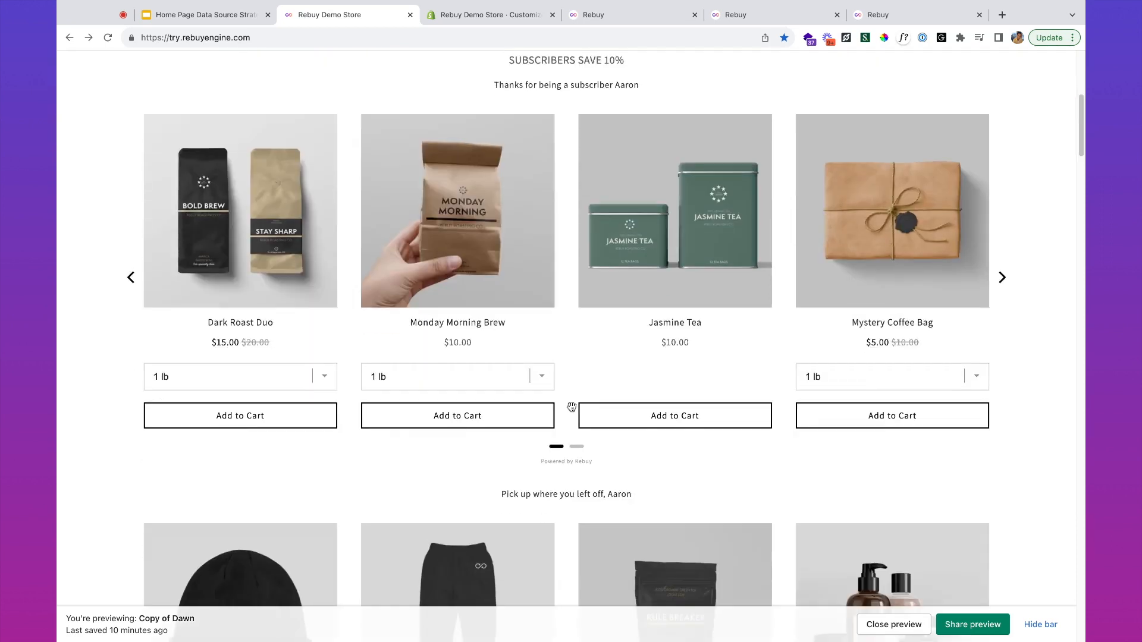
{"action": "scroll", "coordinate": [572, 408], "scroll_direction": "down", "scroll_amount": 6}
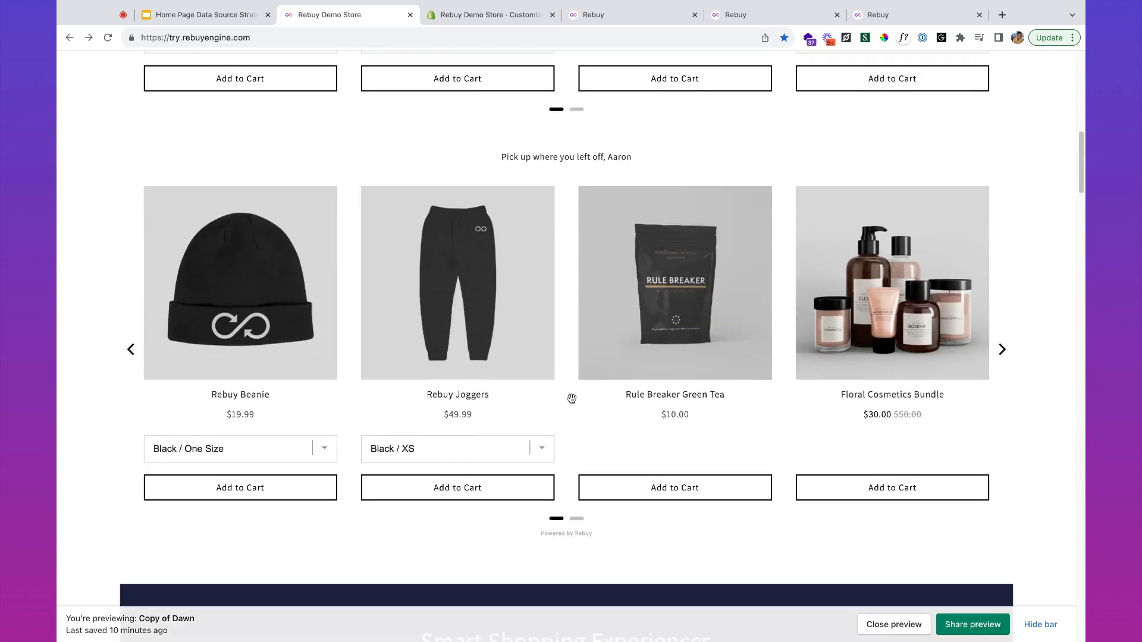
Load the demo store home page with the parameter ?utm_influencer and check the first carousel's title and products.
{"action": "key", "text": "Home"}
{"action": "left_click", "coordinate": [306, 38]}
{"action": "left_click", "coordinate": [305, 40]}
{"action": "type", "text": "/"}
{"action": "type", "text": "?utm_influen"}
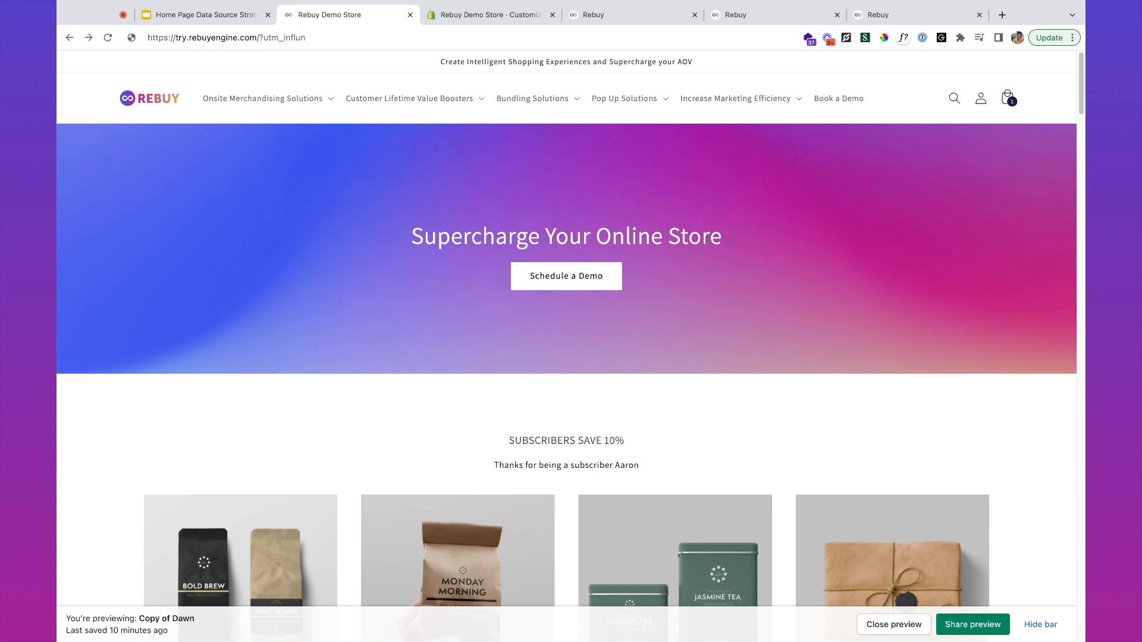
{"action": "type", "text": "cer"}
{"action": "key", "text": "Return"}
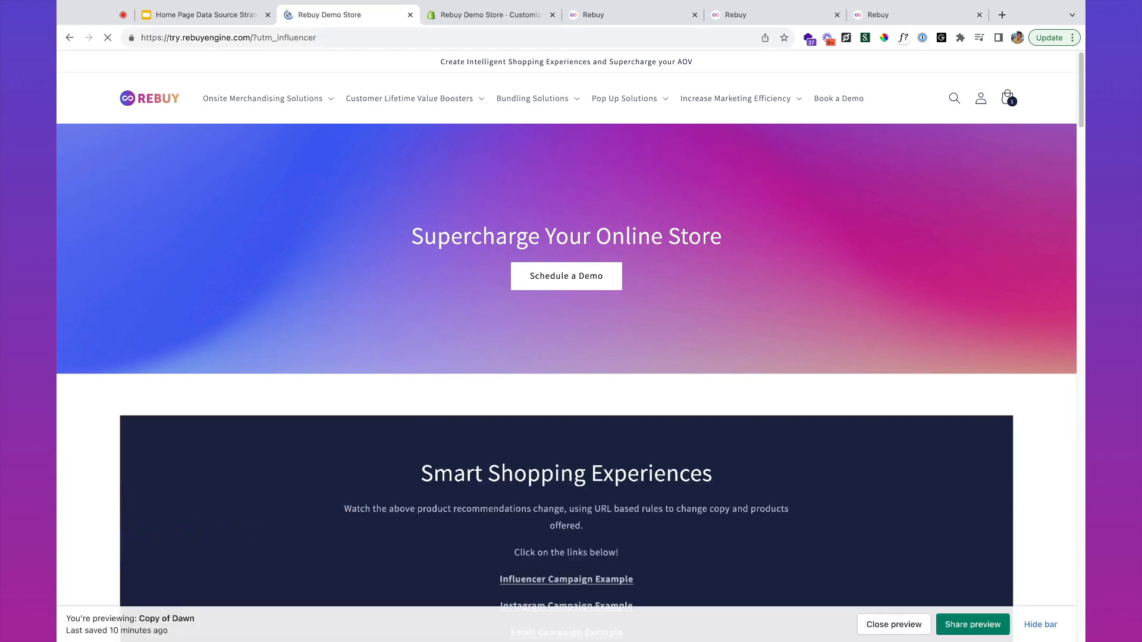
{"action": "scroll", "coordinate": [453, 194], "scroll_direction": "down", "scroll_amount": 5}
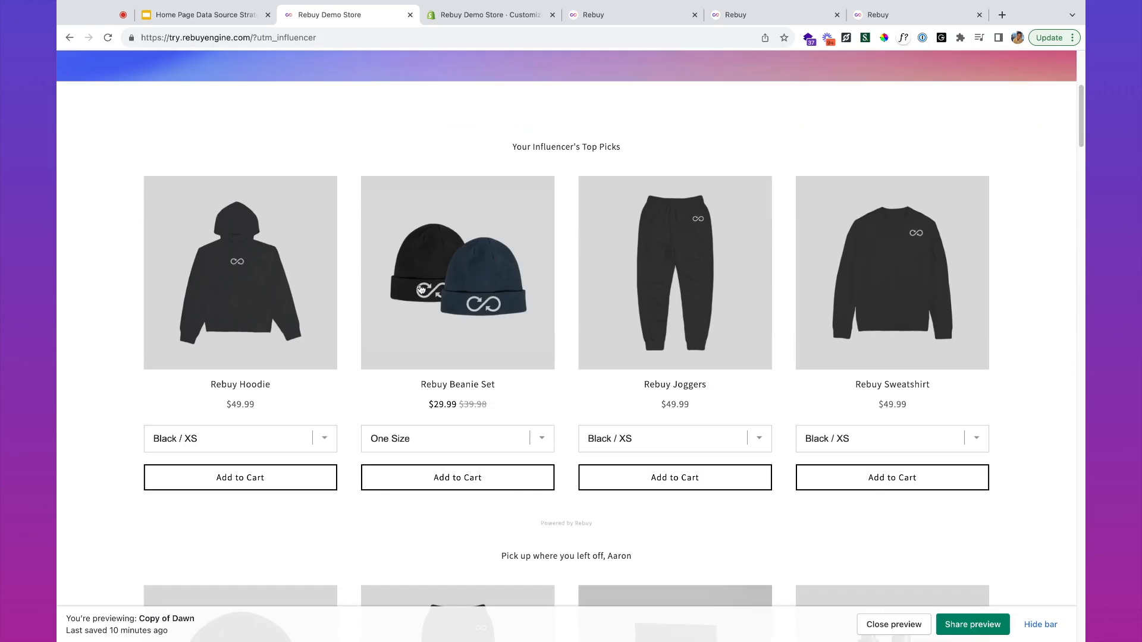
{"action": "triple_click", "coordinate": [565, 151]}
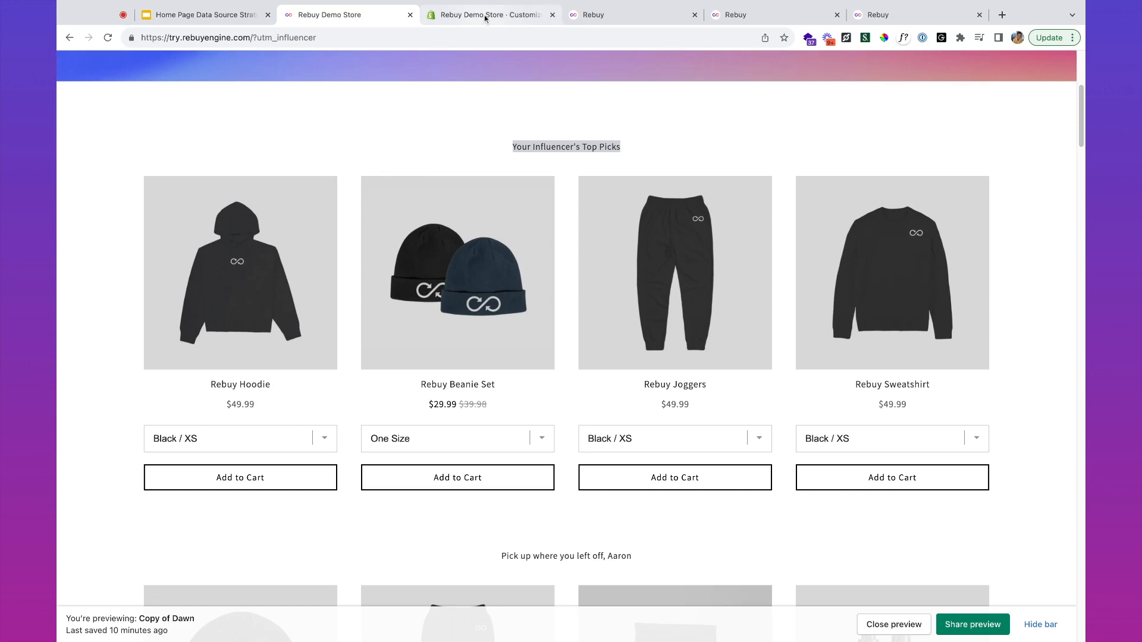
Return to the Rebuy data source, duplicate Rule #1, and change the copy's URL condition to "utm_instagram".
{"action": "left_click", "coordinate": [633, 12]}
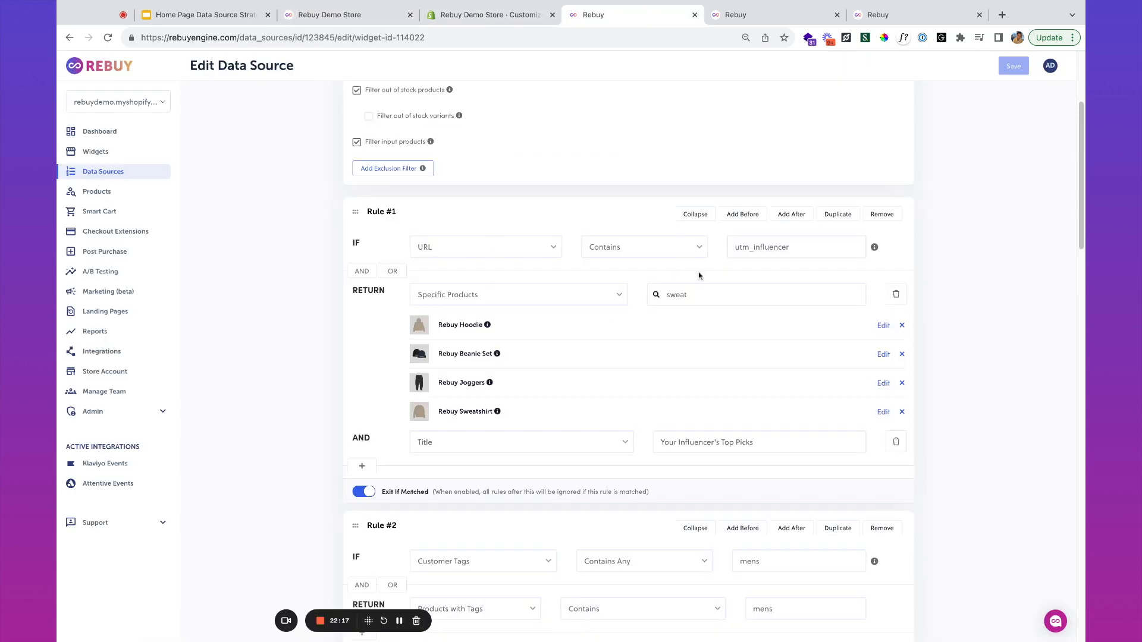
{"action": "left_click", "coordinate": [833, 219]}
{"action": "scroll", "coordinate": [734, 274], "scroll_direction": "down", "scroll_amount": 4}
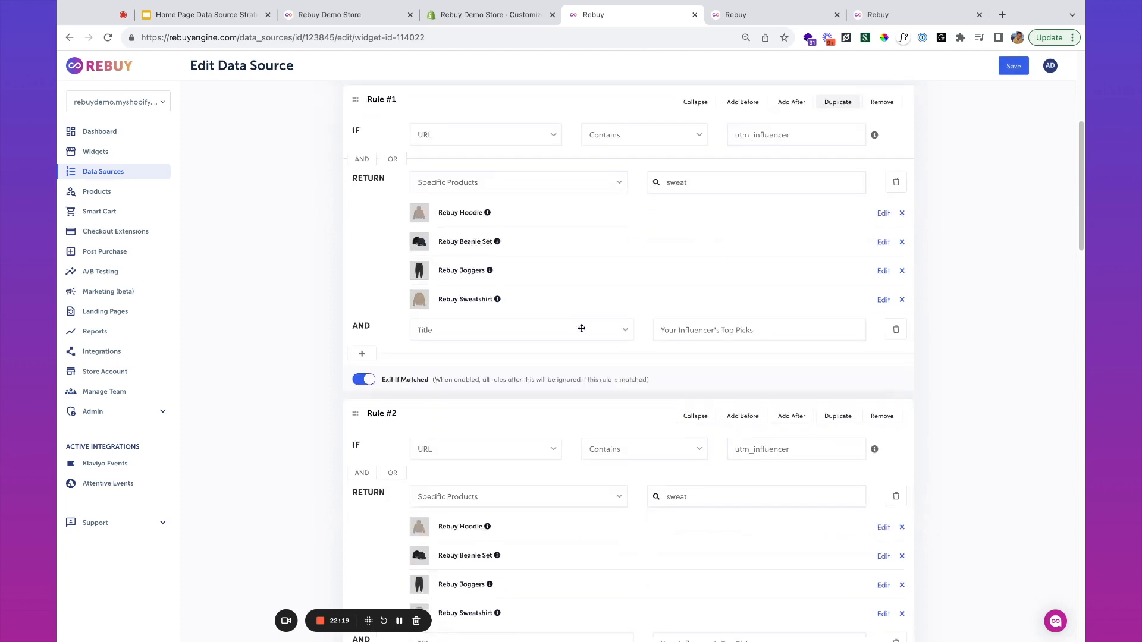
{"action": "left_click", "coordinate": [784, 326]}
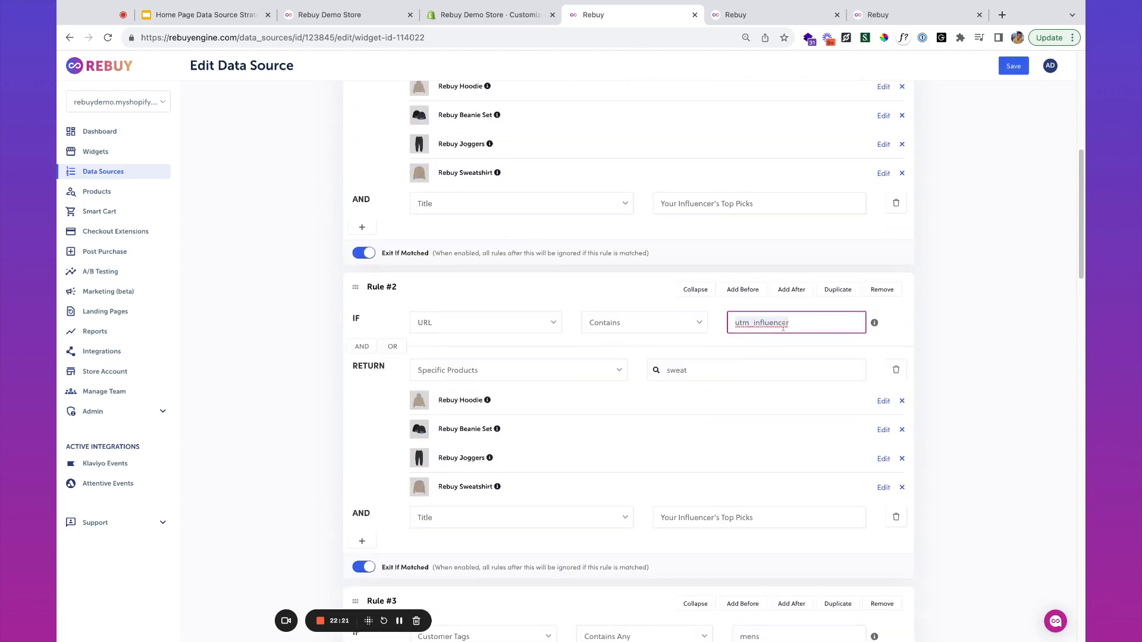
{"action": "key", "text": "BackSpace"}
{"action": "type", "text": "stagram"}
Set the title returned by Rule #2 to "Trending on instagram🔥".
{"action": "triple_click", "coordinate": [703, 523]}
{"action": "type", "text": "Trending on instag"}
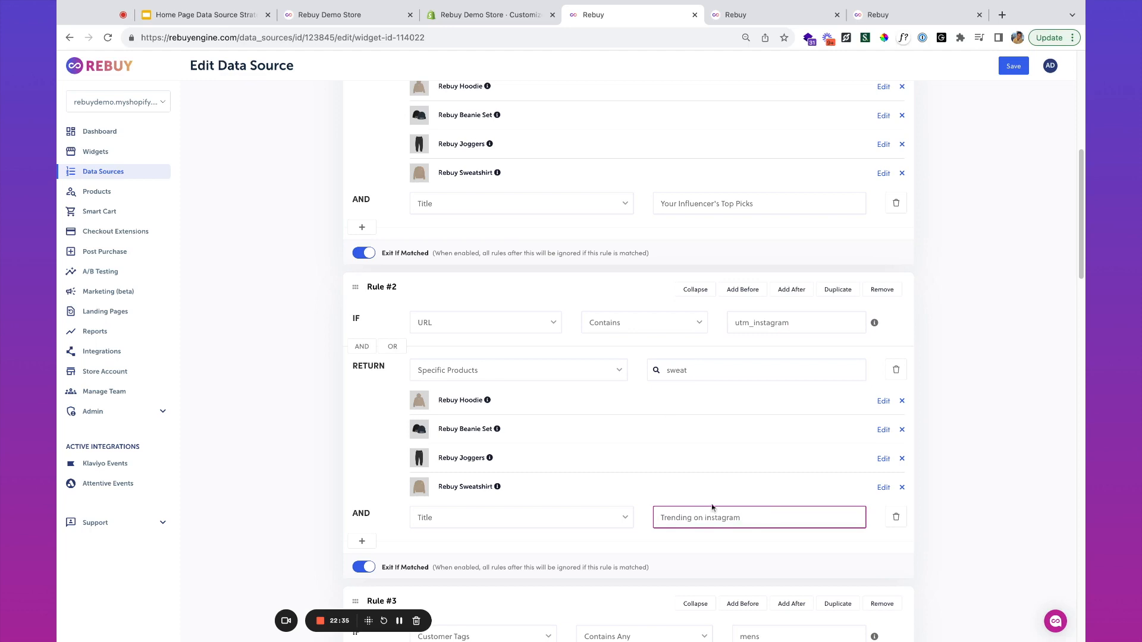
{"action": "type", "text": "🔥"}
Remove Rebuy Hoodie, Rebuy Beanie Set, Rebuy Joggers and Rebuy Sweatshirt from the products returned by Rule #2.
{"action": "left_click", "coordinate": [732, 371]}
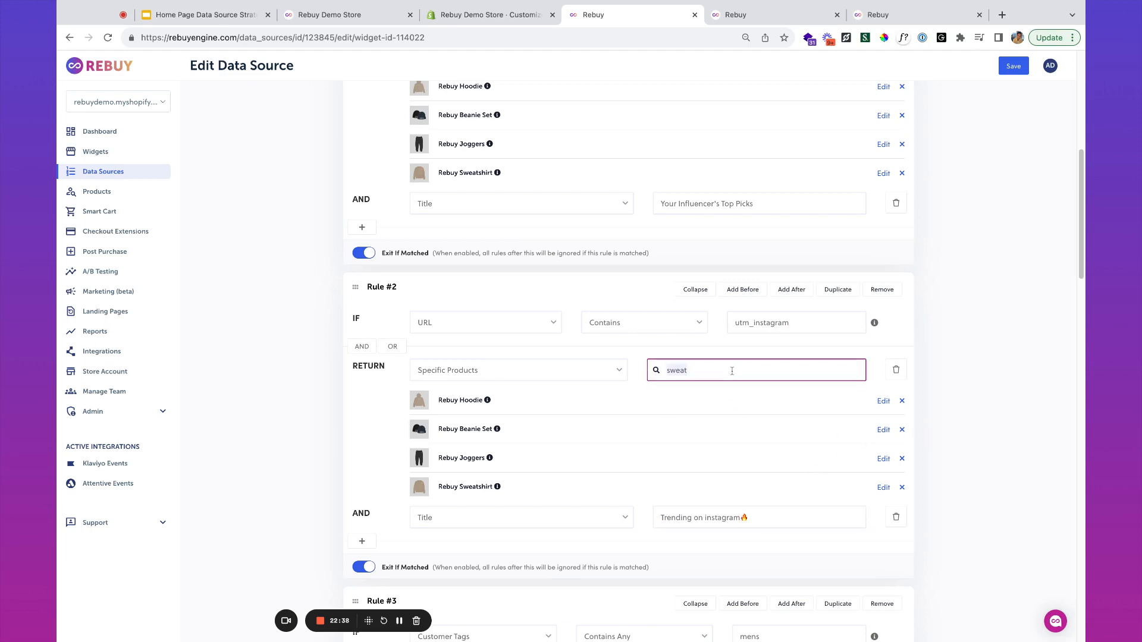
{"action": "left_click", "coordinate": [902, 401]}
{"action": "left_click", "coordinate": [901, 401]}
{"action": "left_click", "coordinate": [902, 401]}
{"action": "left_click", "coordinate": [902, 401]}
{"action": "type", "text": "tea"}
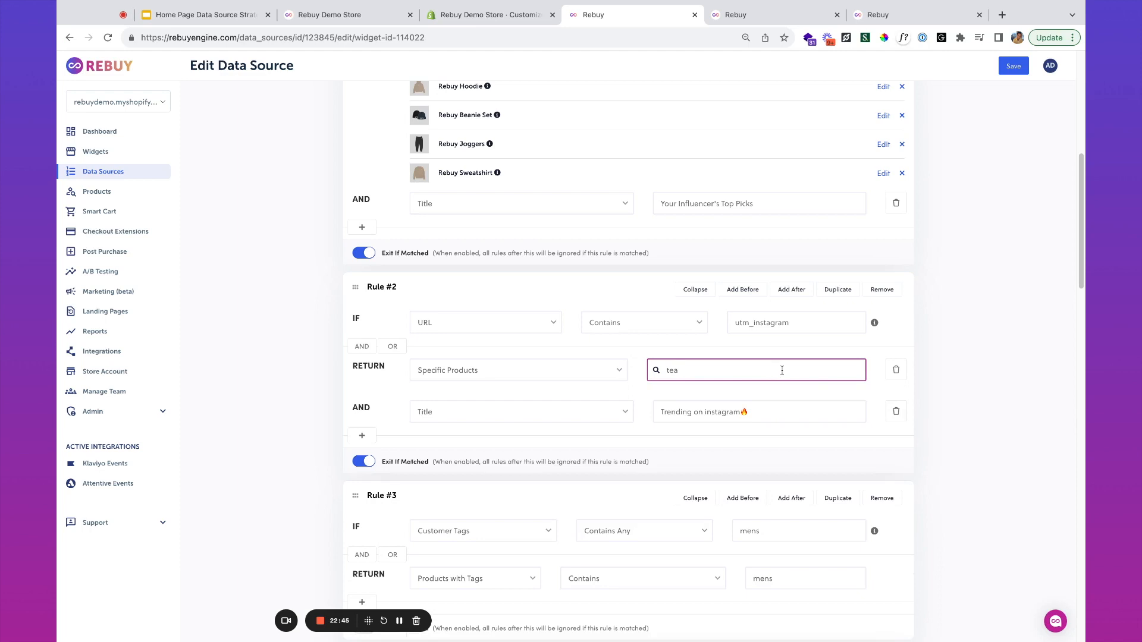
{"action": "scroll", "coordinate": [781, 370], "scroll_direction": "down", "scroll_amount": 1}
{"action": "double_click", "coordinate": [727, 341]}
{"action": "key", "text": "BackSpace"}
{"action": "type", "text": "t"}
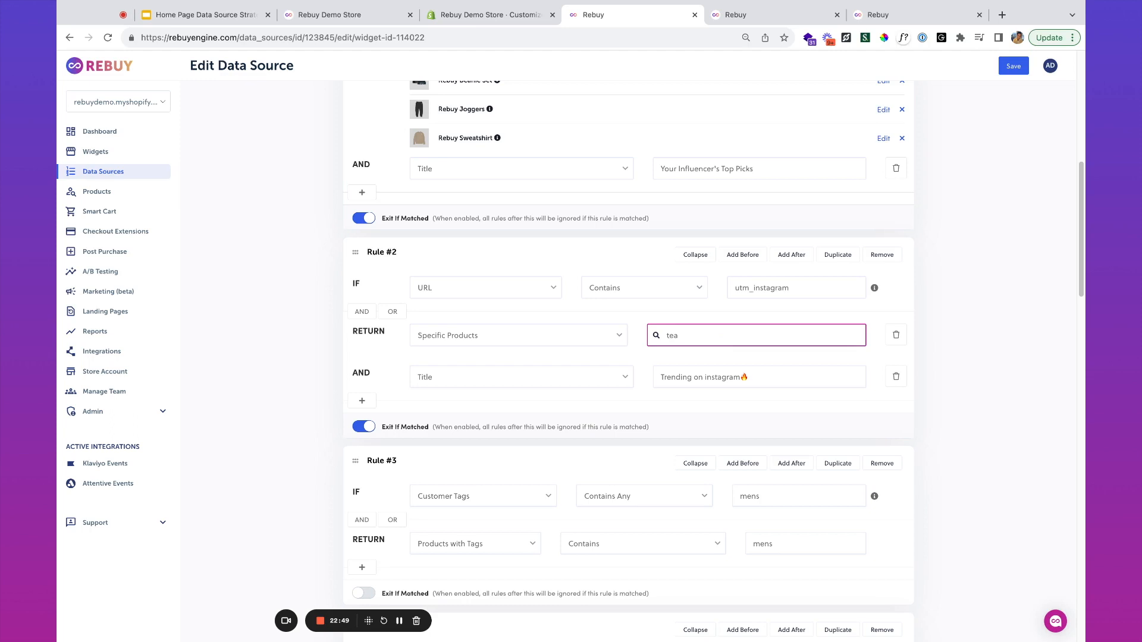
Make Rule #2 return the Coffee collection sorted by Smart Sort, and save the data source.
{"action": "left_click", "coordinate": [589, 341]}
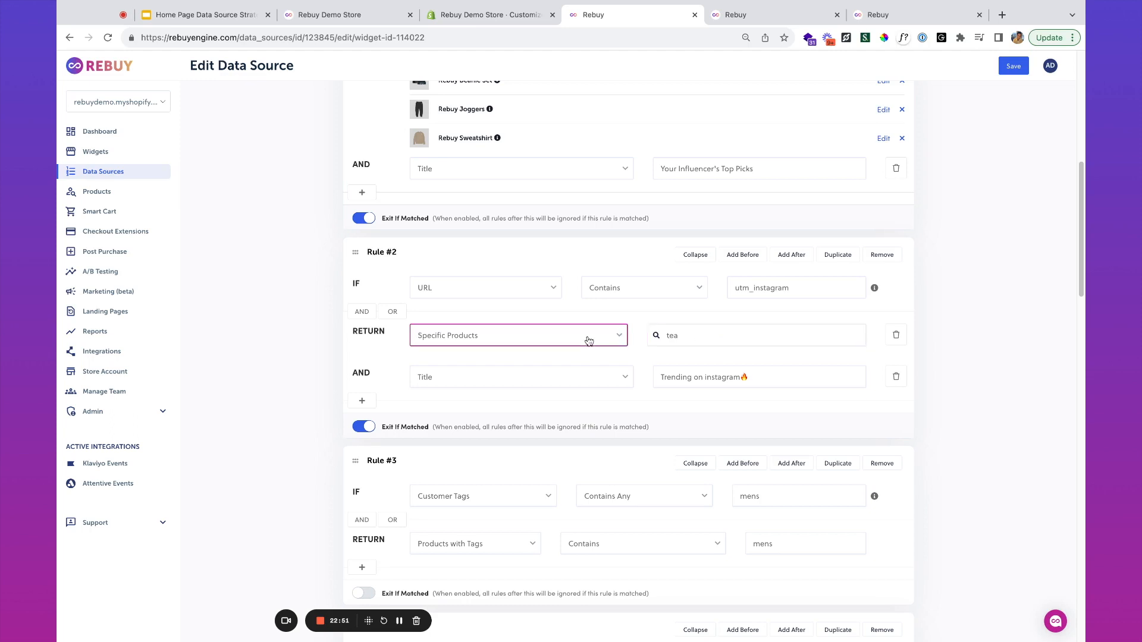
{"action": "left_click", "coordinate": [763, 337]}
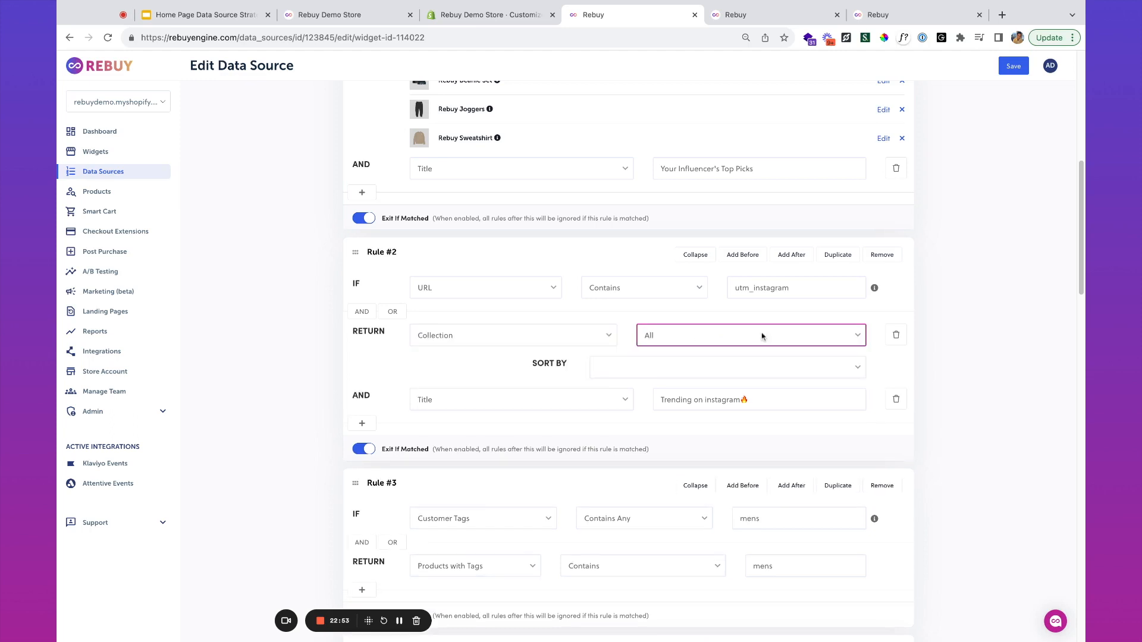
{"action": "left_click", "coordinate": [681, 367]}
{"action": "left_click", "coordinate": [681, 370]}
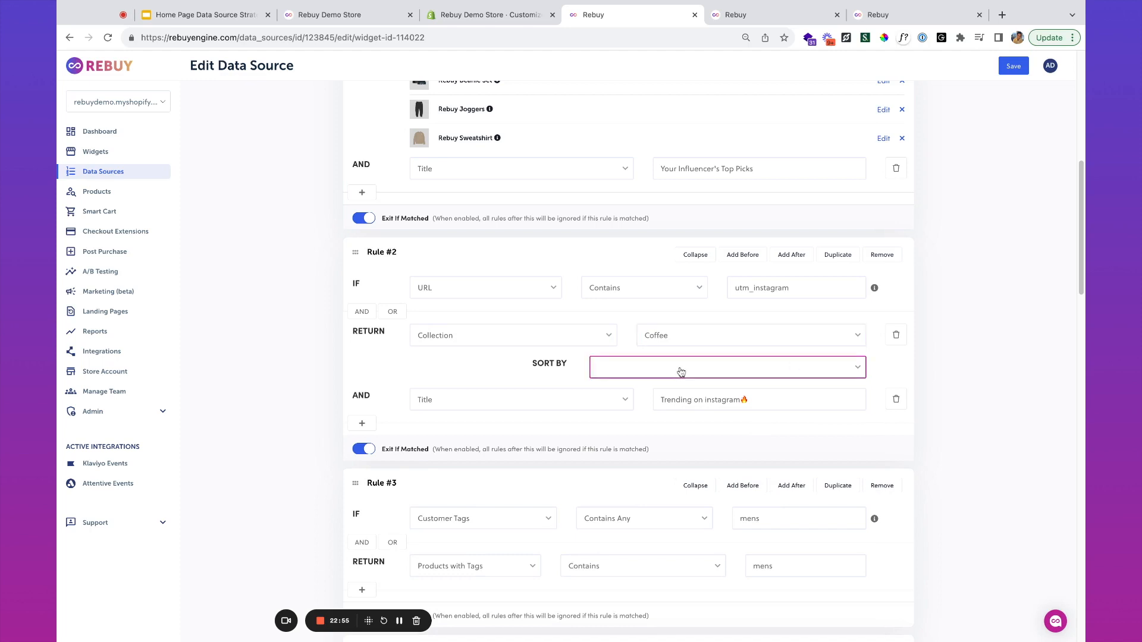
{"action": "left_click", "coordinate": [682, 372]}
{"action": "left_click", "coordinate": [1016, 69]}
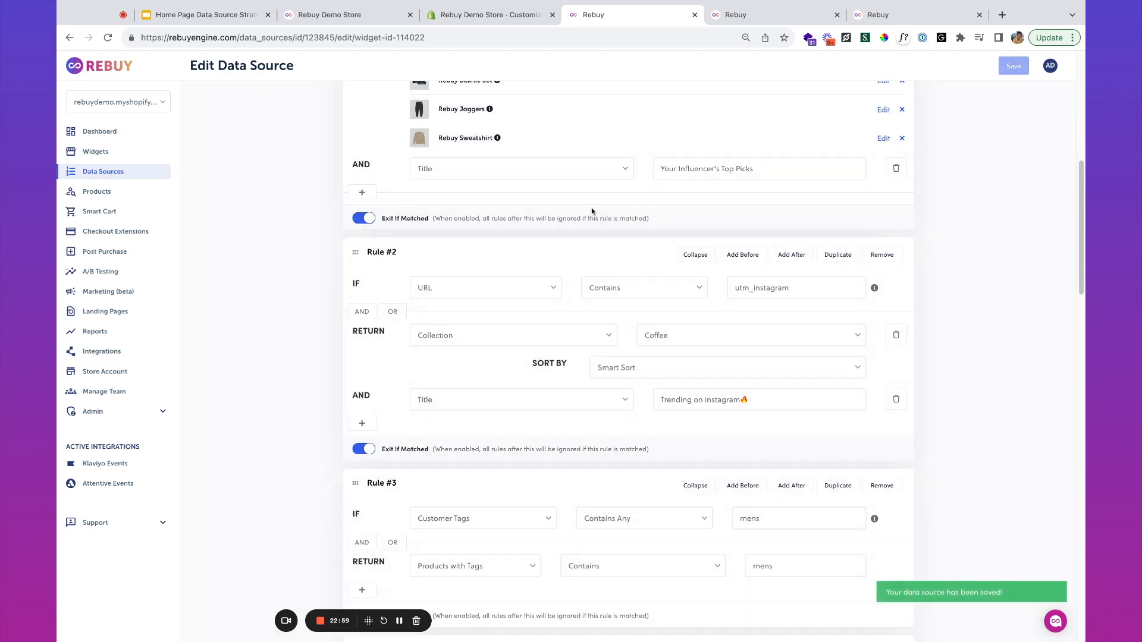
Switch to the demo store and load its home page with the URL parameter changed to utm_instagram.
{"action": "left_click", "coordinate": [314, 15]}
{"action": "double_click", "coordinate": [297, 40]}
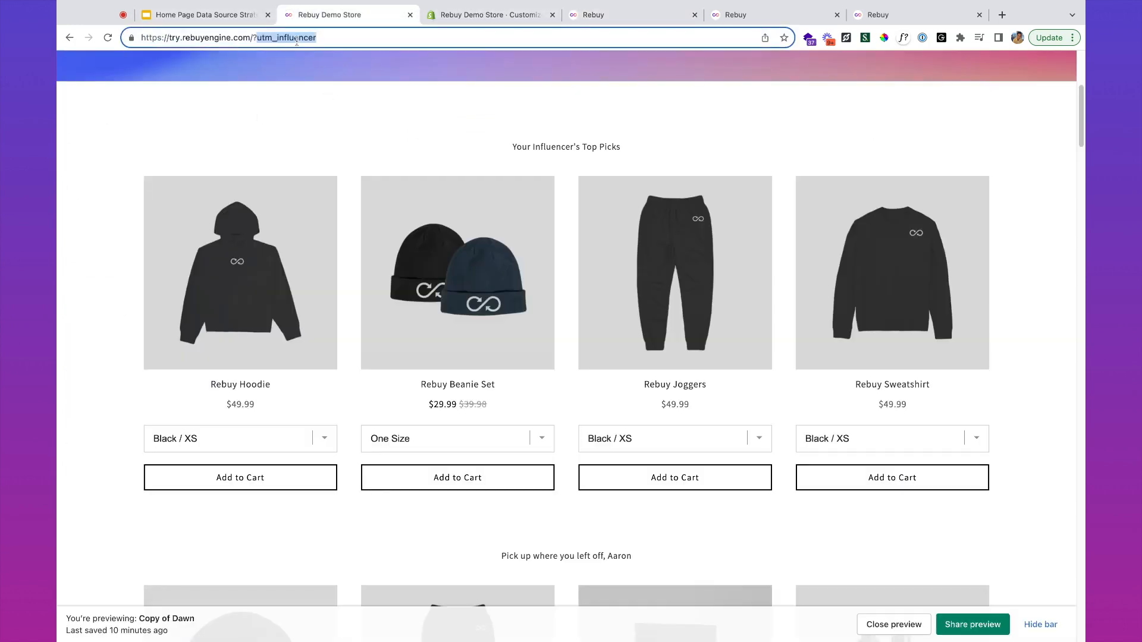
{"action": "left_click", "coordinate": [454, 43]}
{"action": "key", "text": "BackSpace"}
{"action": "key", "text": "BackSpace"}
{"action": "key", "text": "BackSpace"}
{"action": "key", "text": "BackSpace"}
{"action": "key", "text": "BackSpace"}
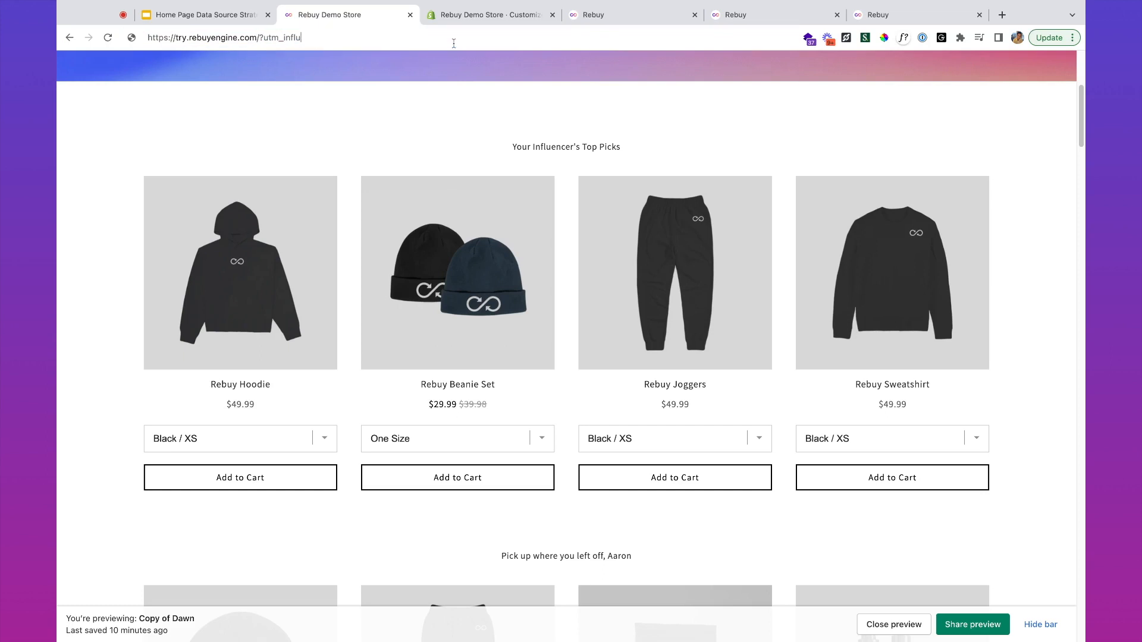
{"action": "type", "text": "instagram"}
{"action": "key", "text": "Return"}
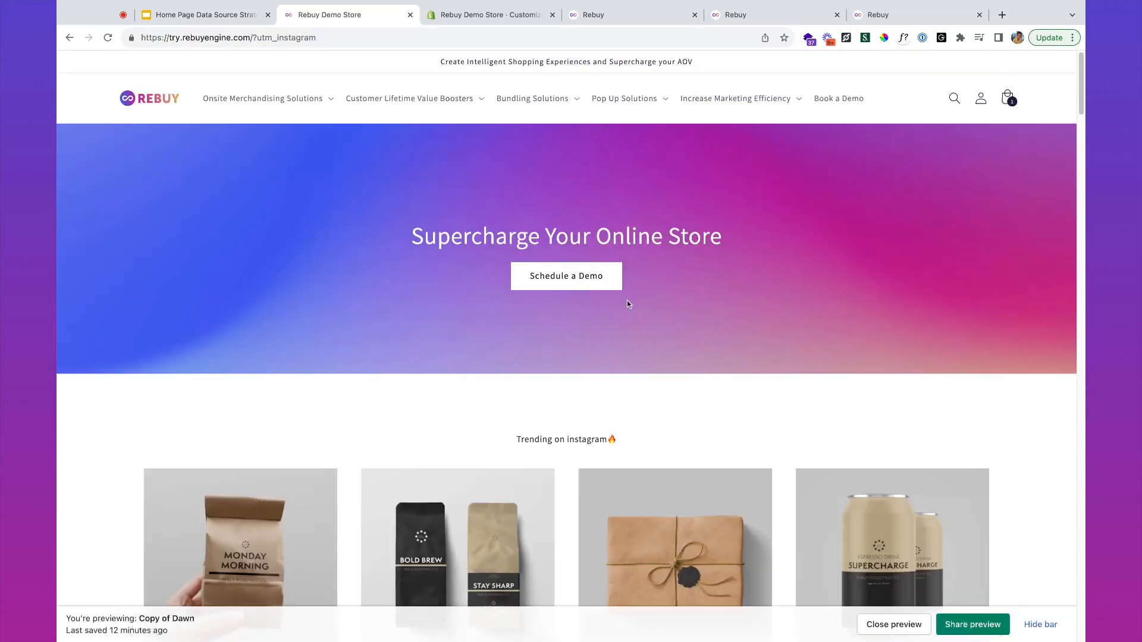
Examine the title and products of the first carousel on the utm_instagram page, paging through its slides.
{"action": "scroll", "coordinate": [627, 301], "scroll_direction": "down", "scroll_amount": 3}
{"action": "double_click", "coordinate": [545, 257]}
{"action": "triple_click", "coordinate": [545, 257]}
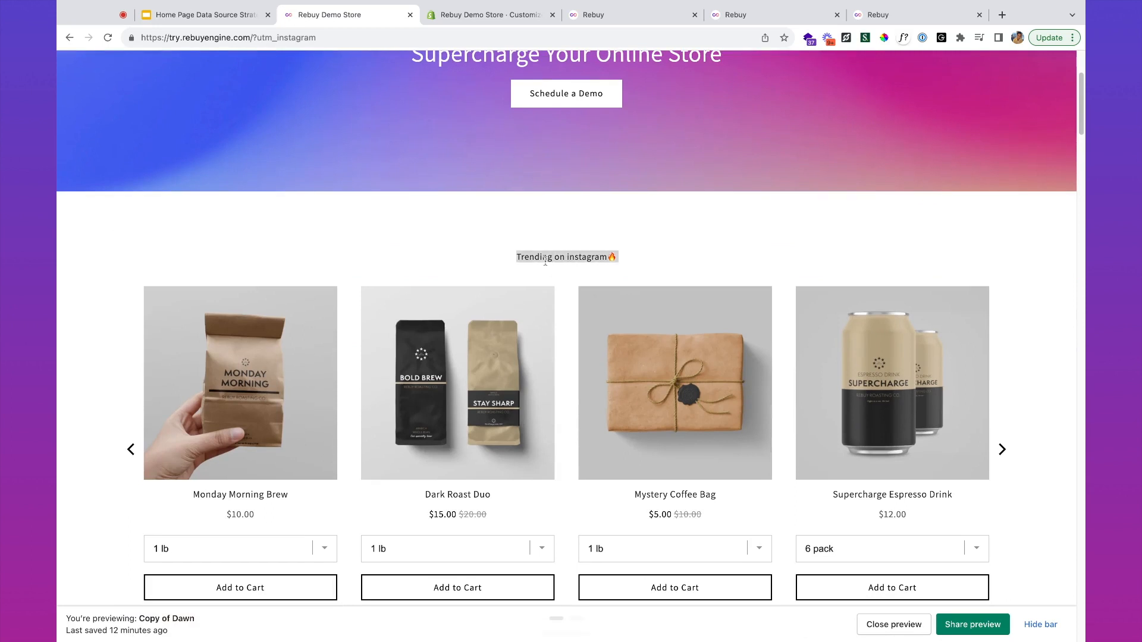
{"action": "scroll", "coordinate": [546, 260], "scroll_direction": "down", "scroll_amount": 3}
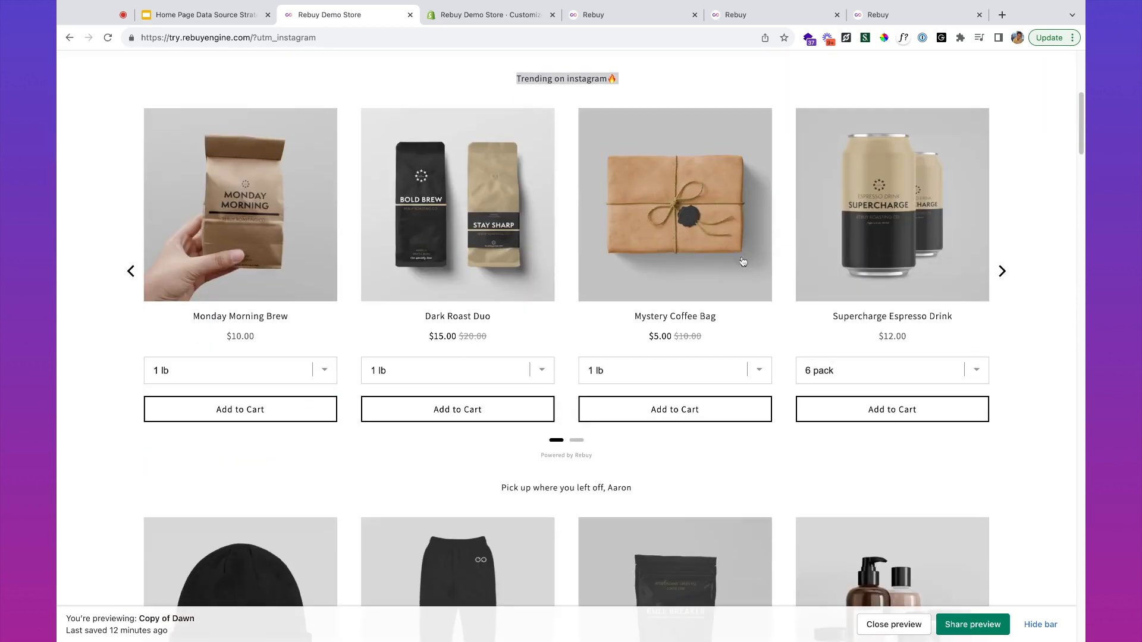
{"action": "left_click", "coordinate": [1003, 271]}
{"action": "left_click", "coordinate": [1003, 271]}
{"action": "scroll", "coordinate": [584, 337], "scroll_direction": "down", "scroll_amount": 2}
{"action": "scroll", "coordinate": [584, 337], "scroll_direction": "down", "scroll_amount": 2}
{"action": "scroll", "coordinate": [593, 381], "scroll_direction": "up", "scroll_amount": 8}
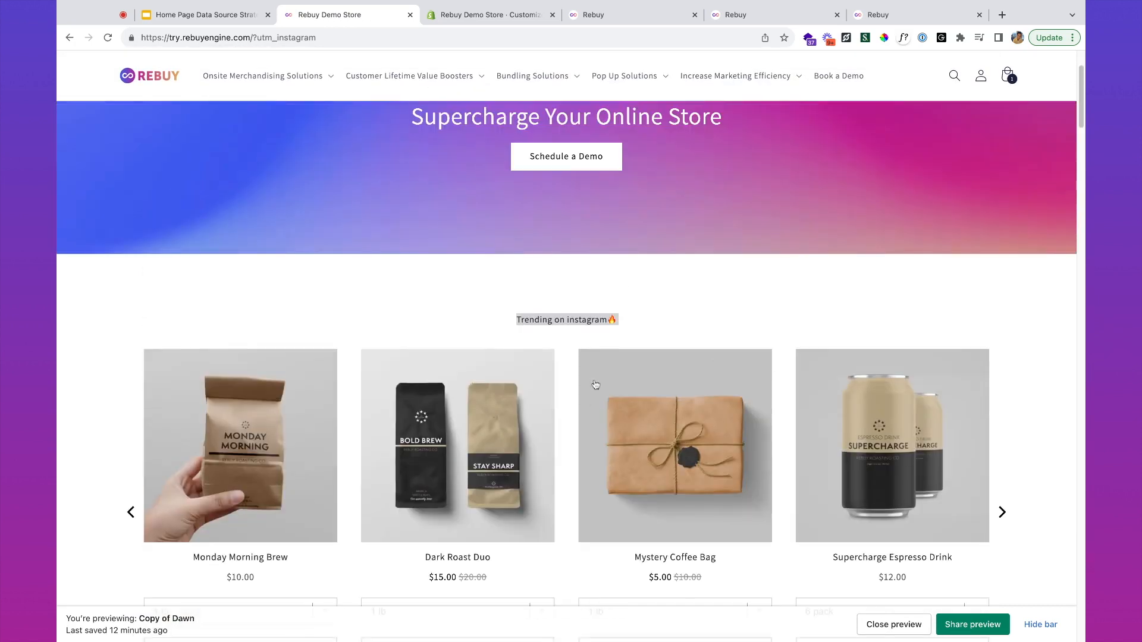
Review all the data source's rules in Rebuy, and switch to the closing slide of the Home Page Data Source Strategies presentation.
{"action": "key", "text": "ctrl+Tab"}
{"action": "key", "text": "ctrl+Tab"}
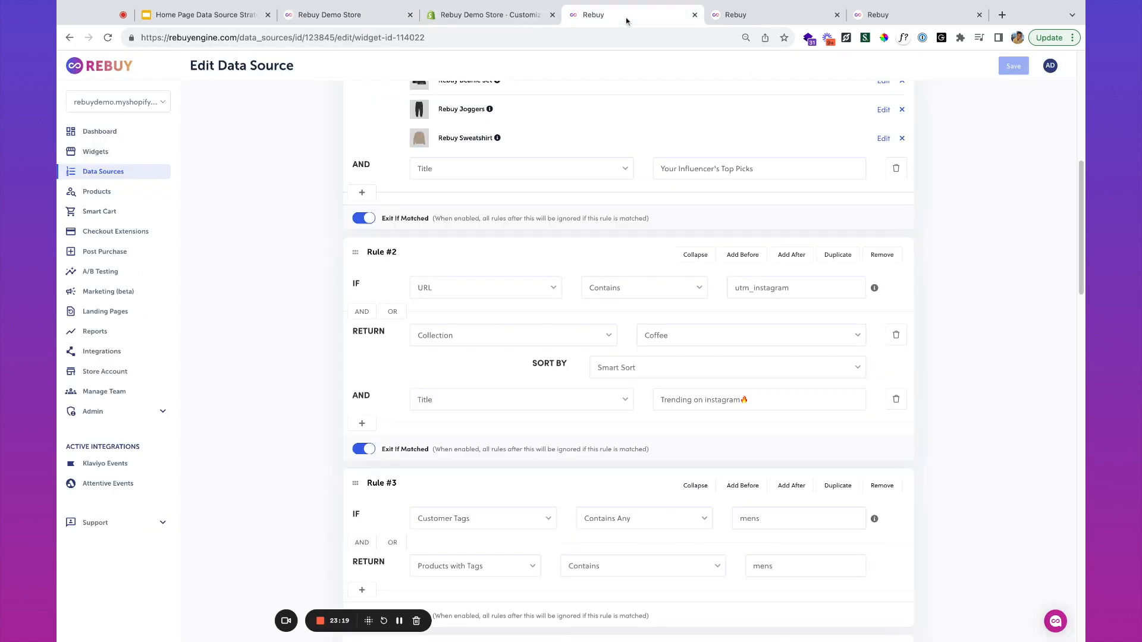
{"action": "scroll", "coordinate": [711, 386], "scroll_direction": "down", "scroll_amount": 3}
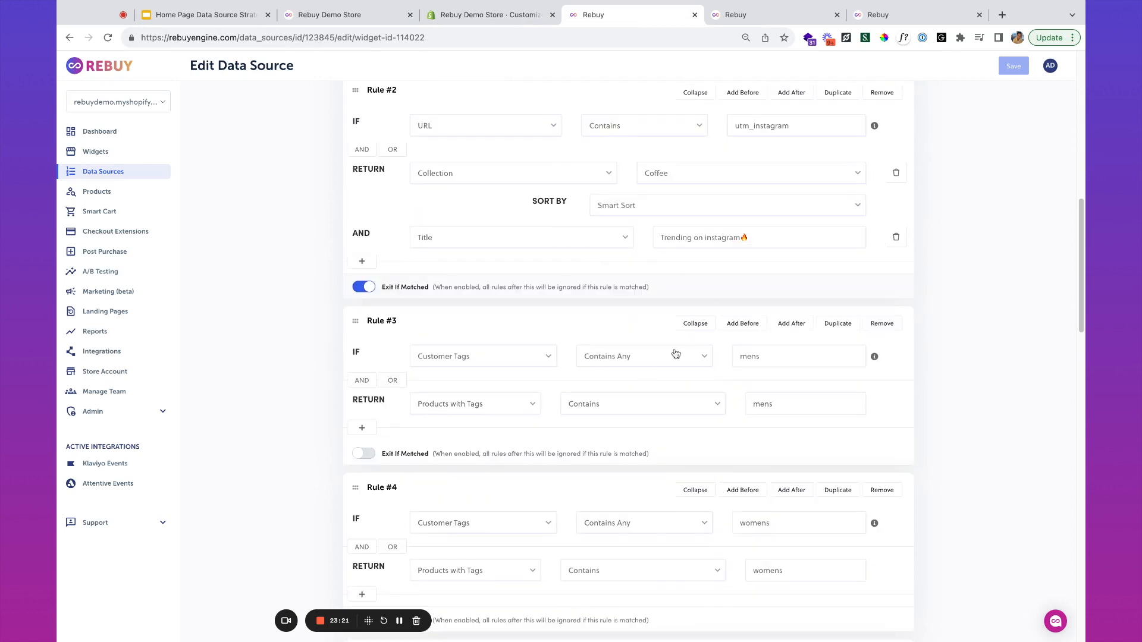
{"action": "scroll", "coordinate": [676, 354], "scroll_direction": "down", "scroll_amount": 5}
{"action": "scroll", "coordinate": [583, 366], "scroll_direction": "down", "scroll_amount": 6}
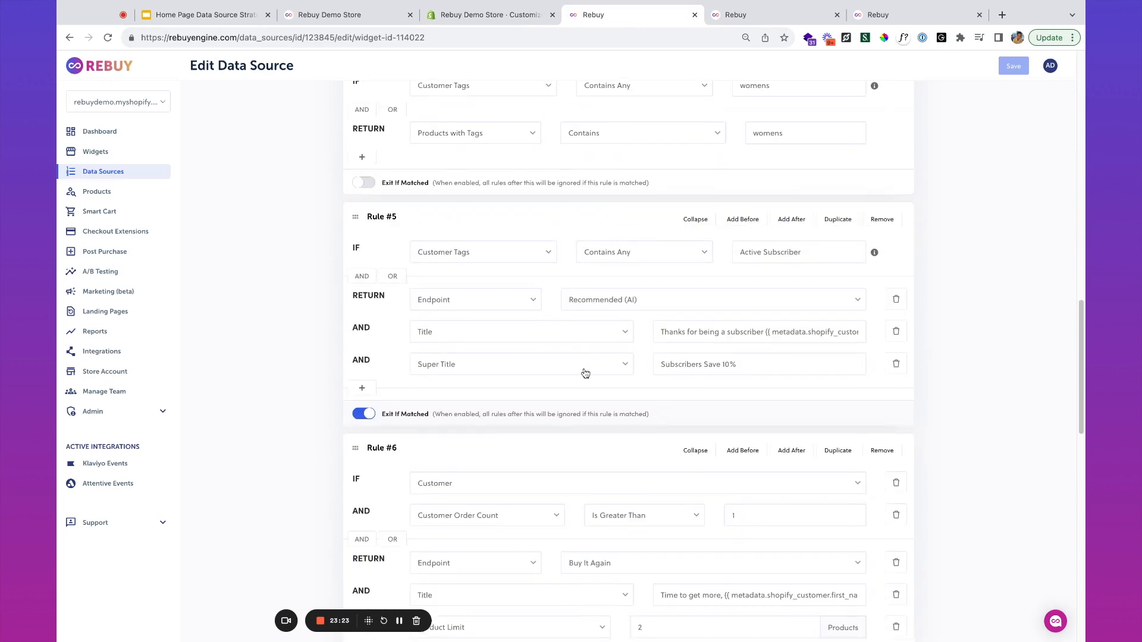
{"action": "scroll", "coordinate": [586, 423], "scroll_direction": "down", "scroll_amount": 6}
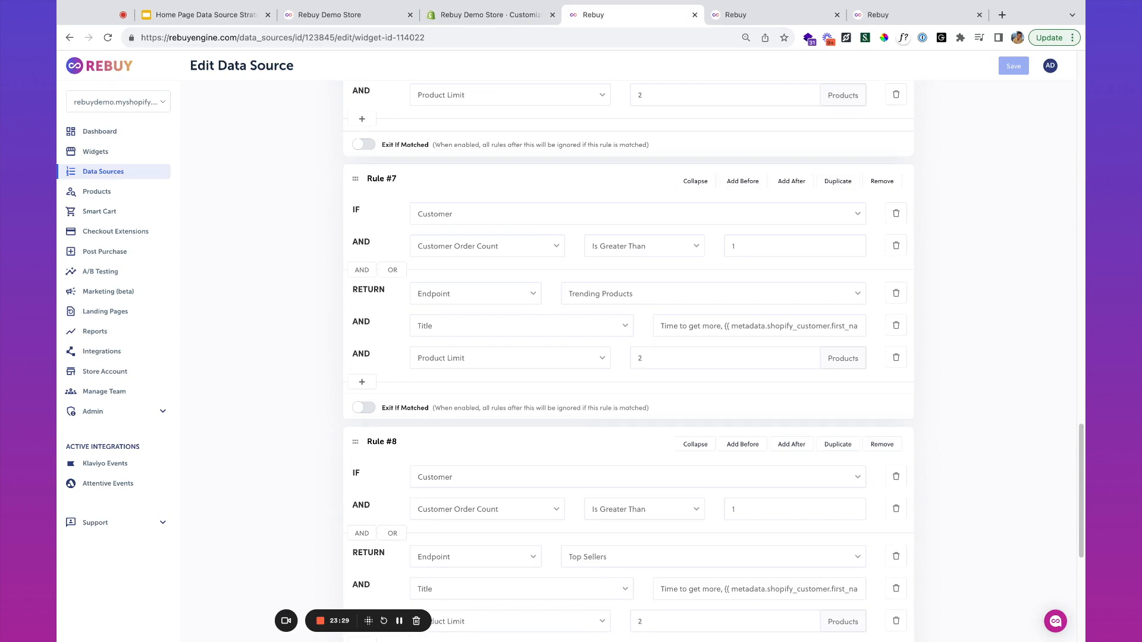
{"action": "scroll", "coordinate": [714, 363], "scroll_direction": "down", "scroll_amount": 6}
{"action": "scroll", "coordinate": [628, 363], "scroll_direction": "up", "scroll_amount": 20}
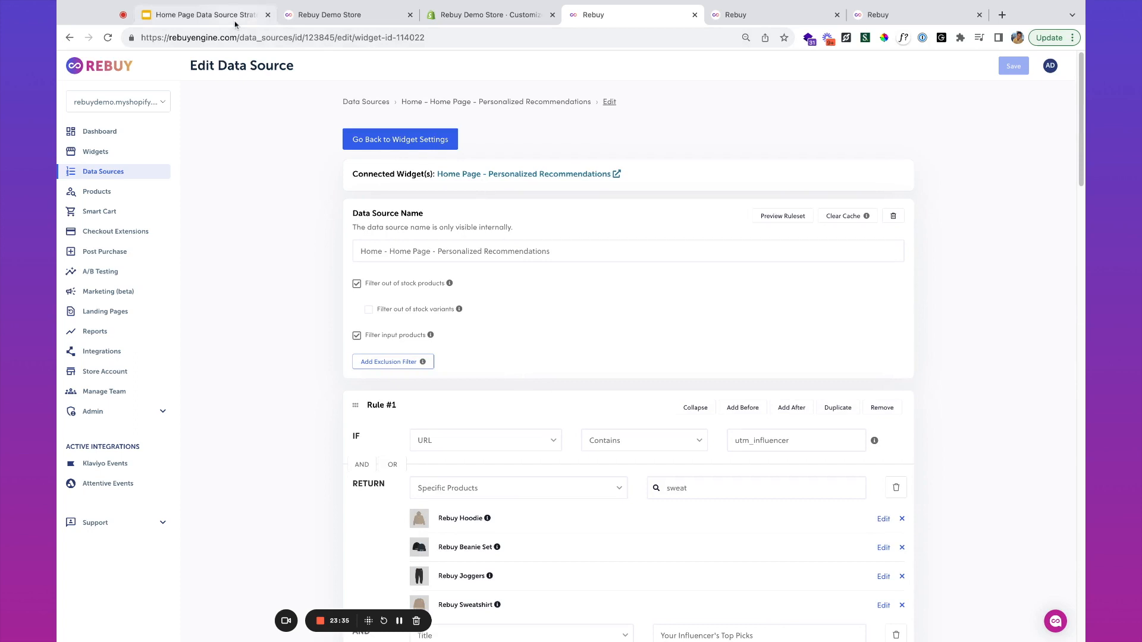
{"action": "left_click", "coordinate": [205, 14]}
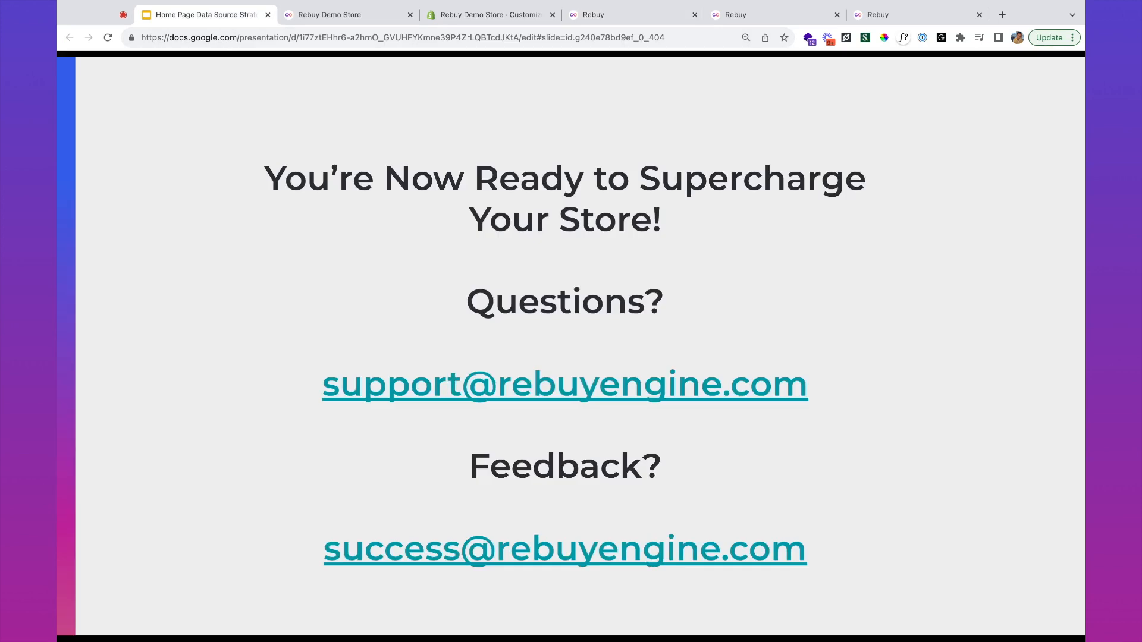